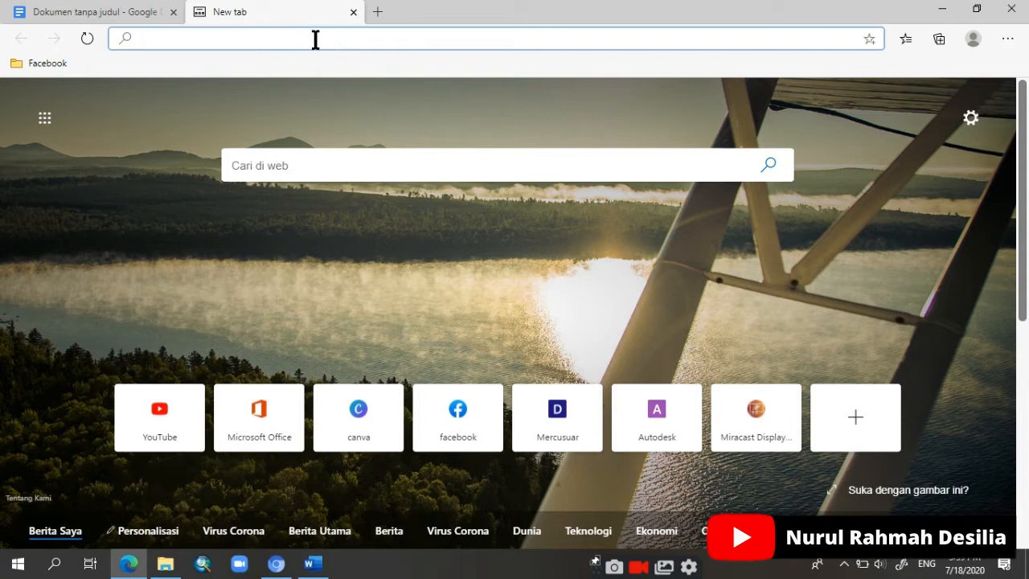
Step: Search the web for "google documents" and open the Google Docs site from the results
text(google do)
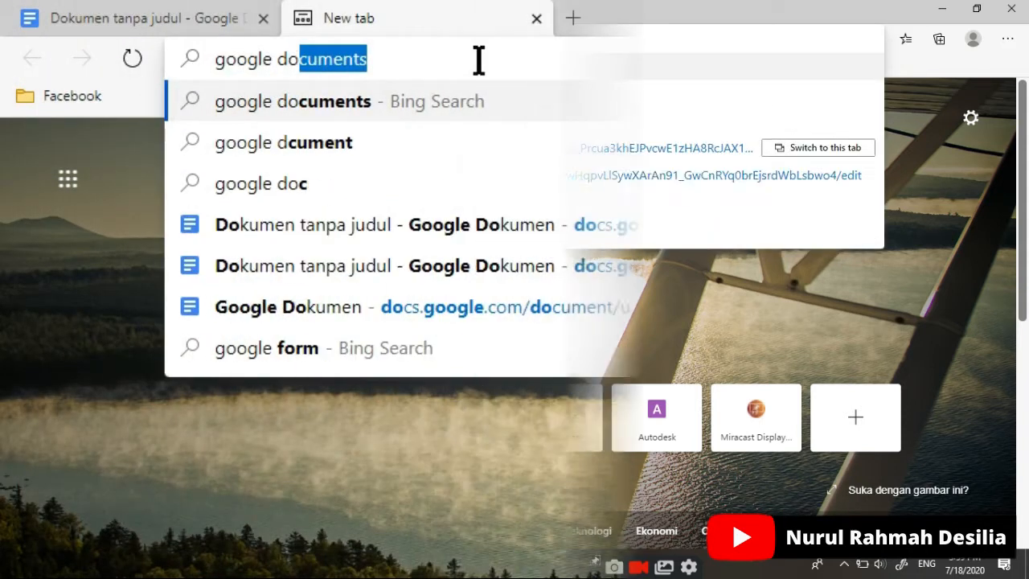
text(cum)
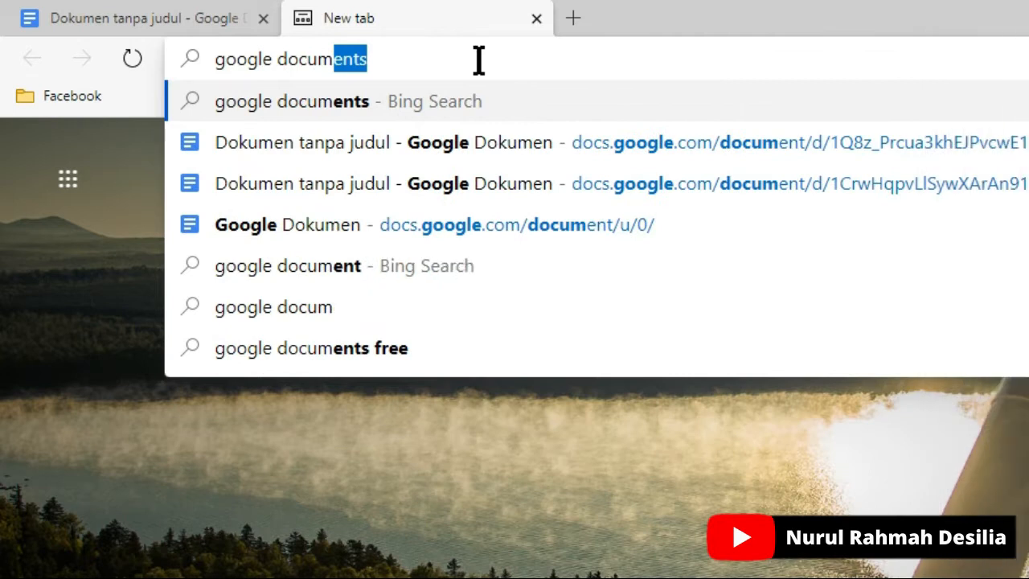
key(Return)
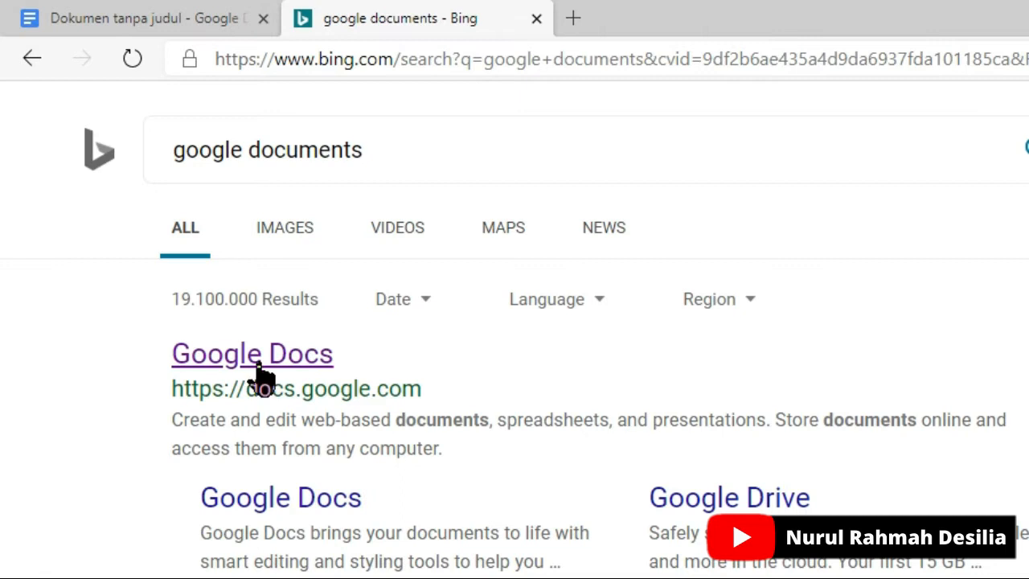
click(257, 366)
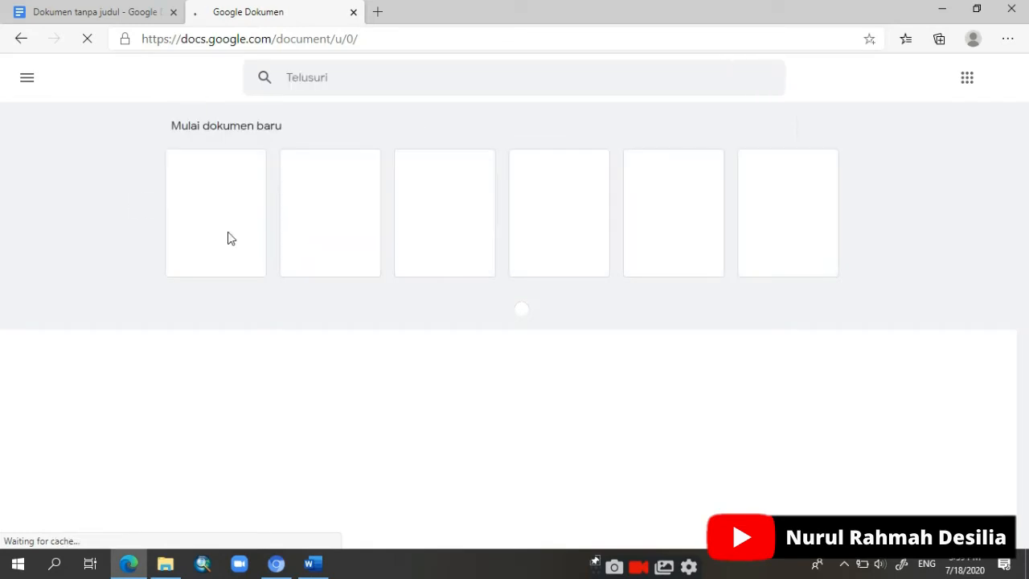
Step: Switch from Google Docs to Google Forms and create a new blank form
click(29, 80)
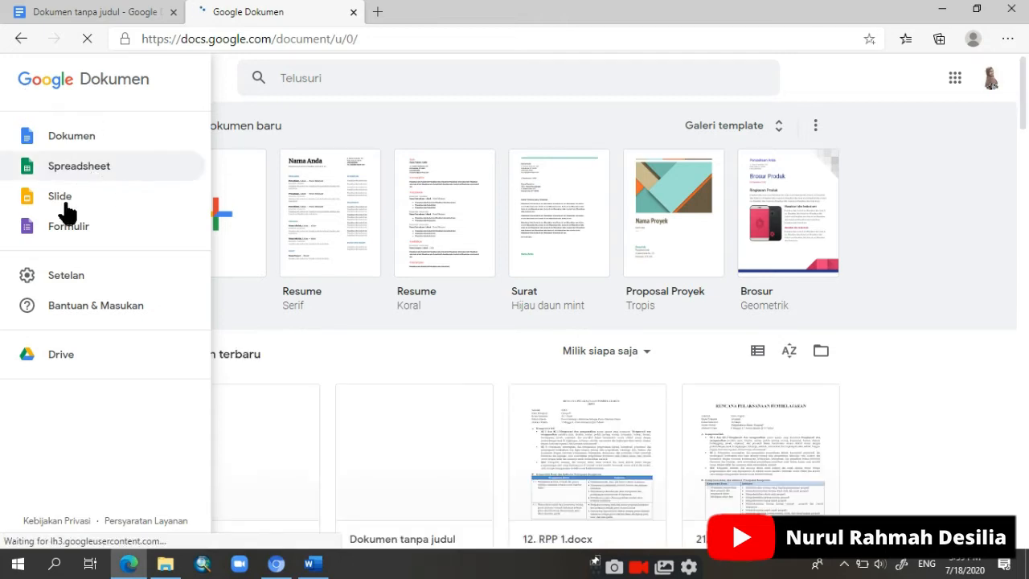
click(71, 235)
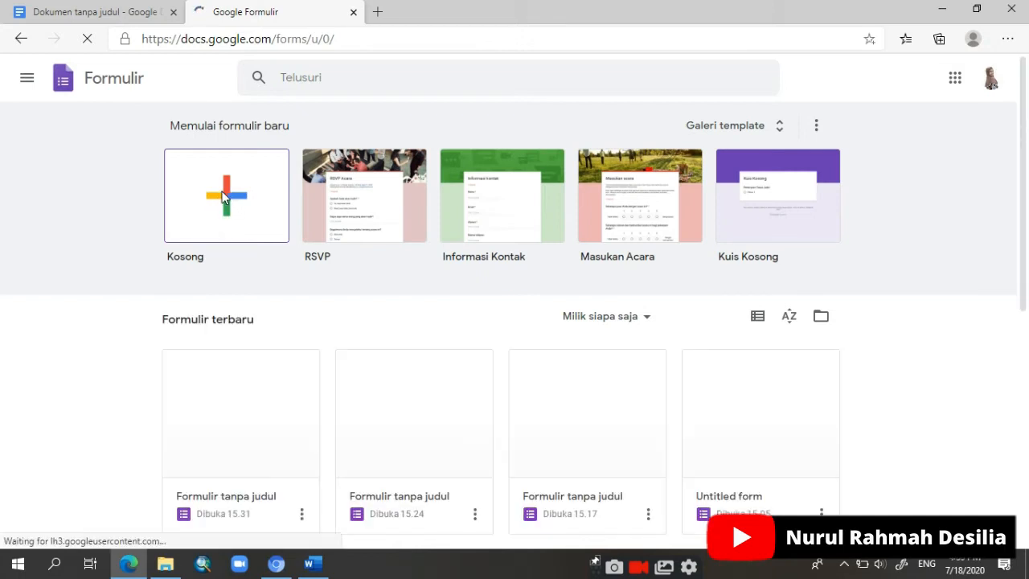
click(224, 197)
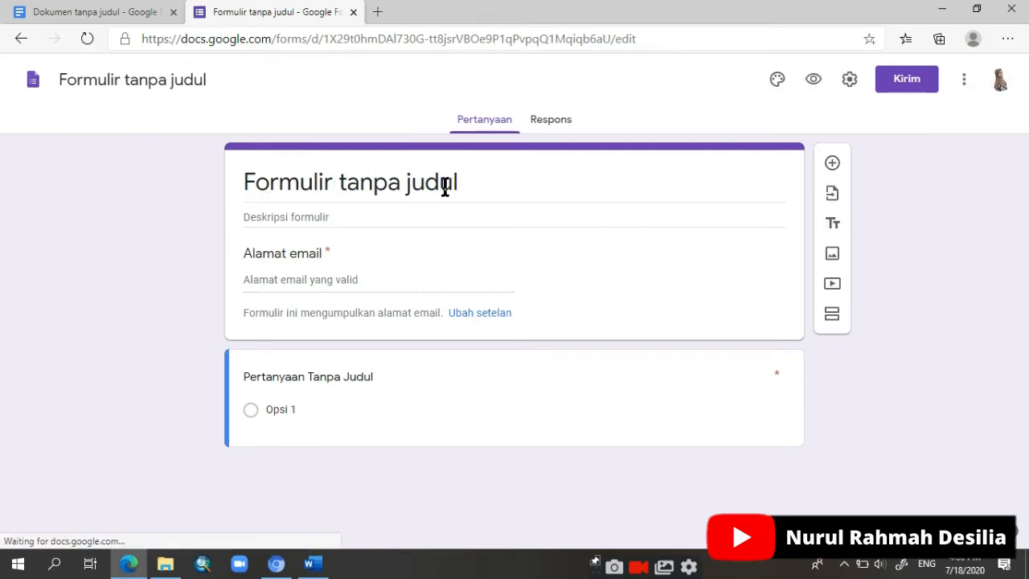
Step: Replace the form's title with "UJIAN SEMESTER GASAL"
click(411, 193)
drag(476, 177, 233, 183)
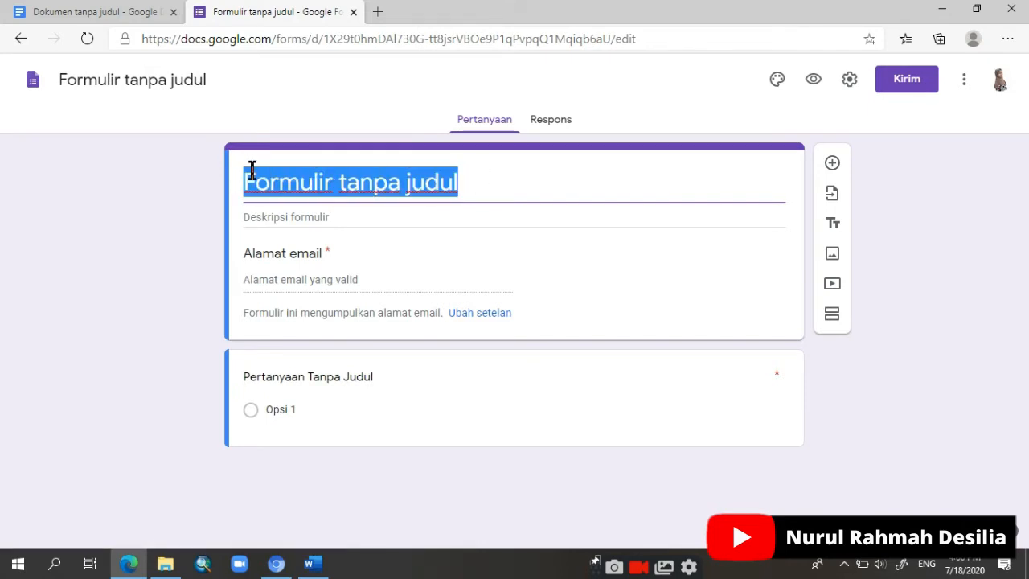
text(UJIAN S)
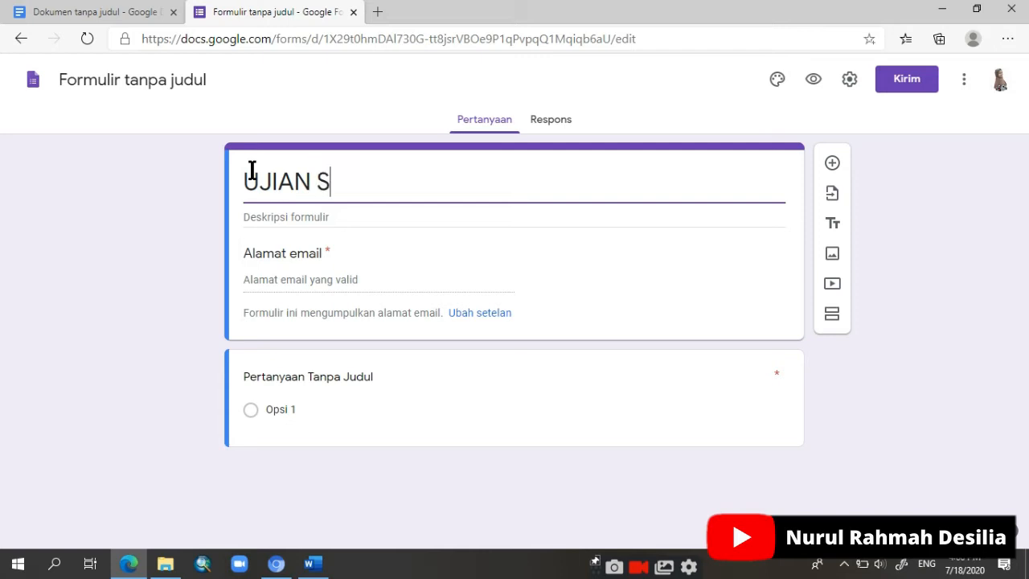
text(EMESTER)
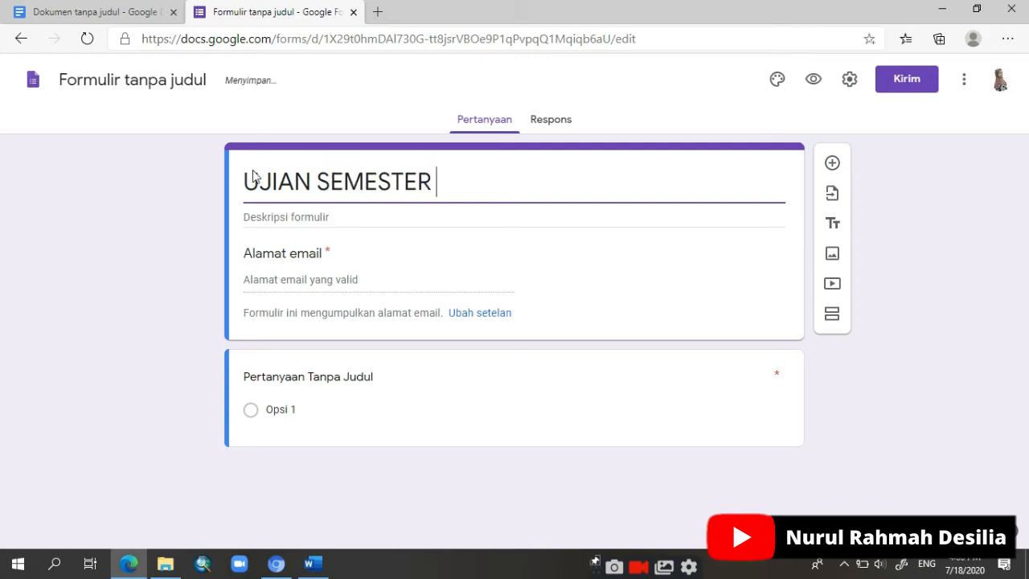
text( GASAL)
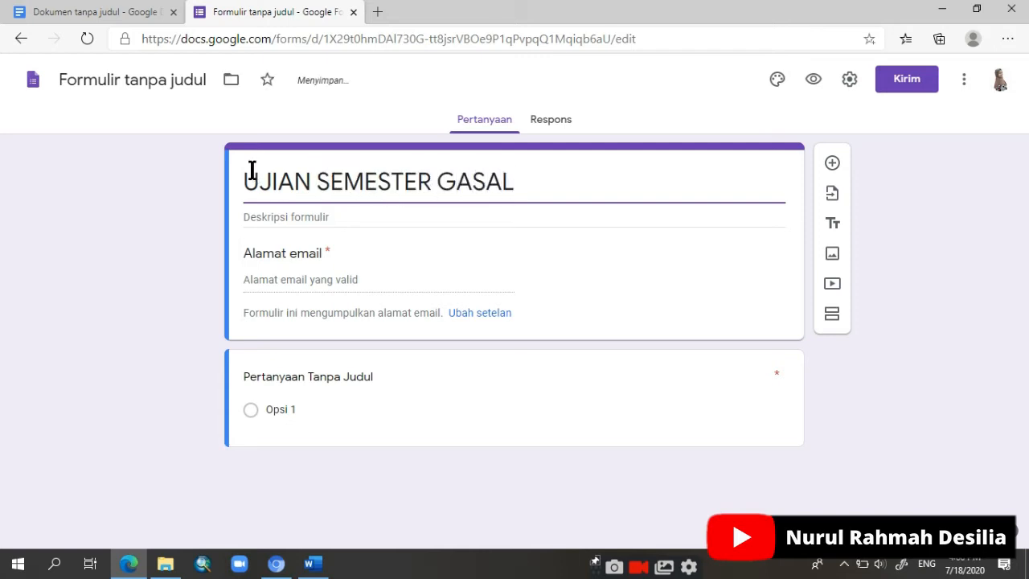
Step: Turn off the collection of respondents' email addresses in the form's settings and save the change
click(309, 215)
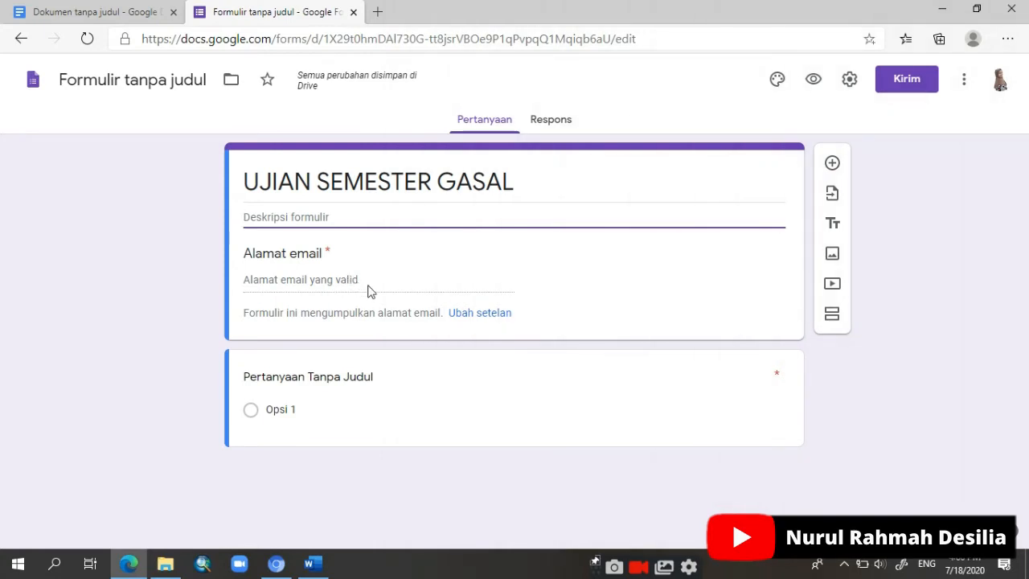
click(468, 313)
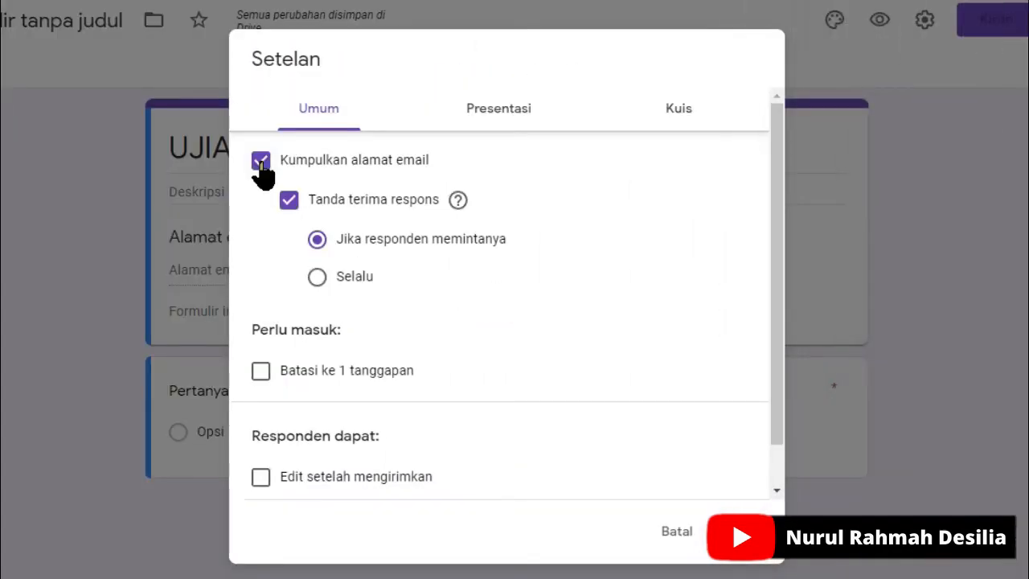
click(261, 163)
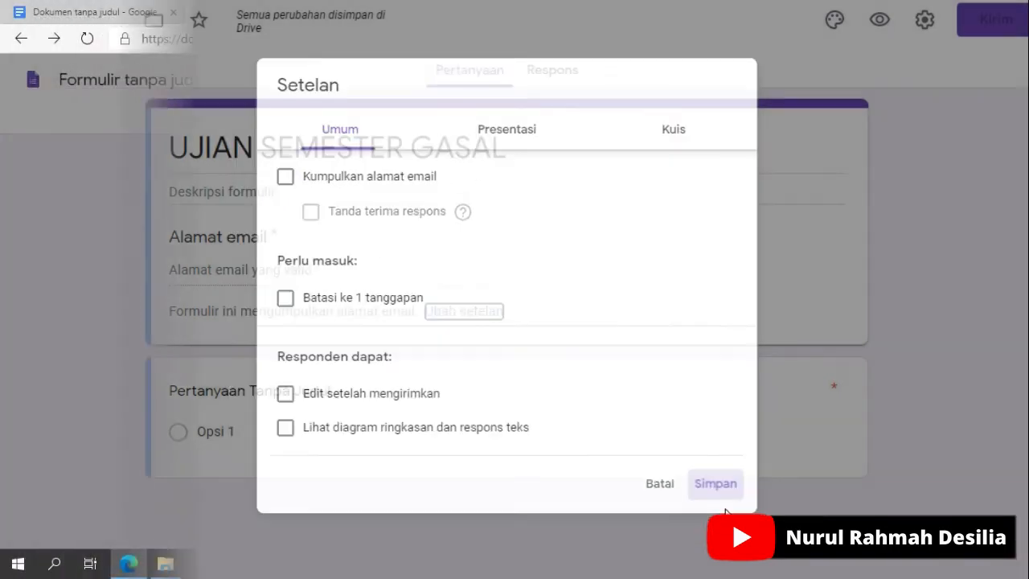
click(725, 507)
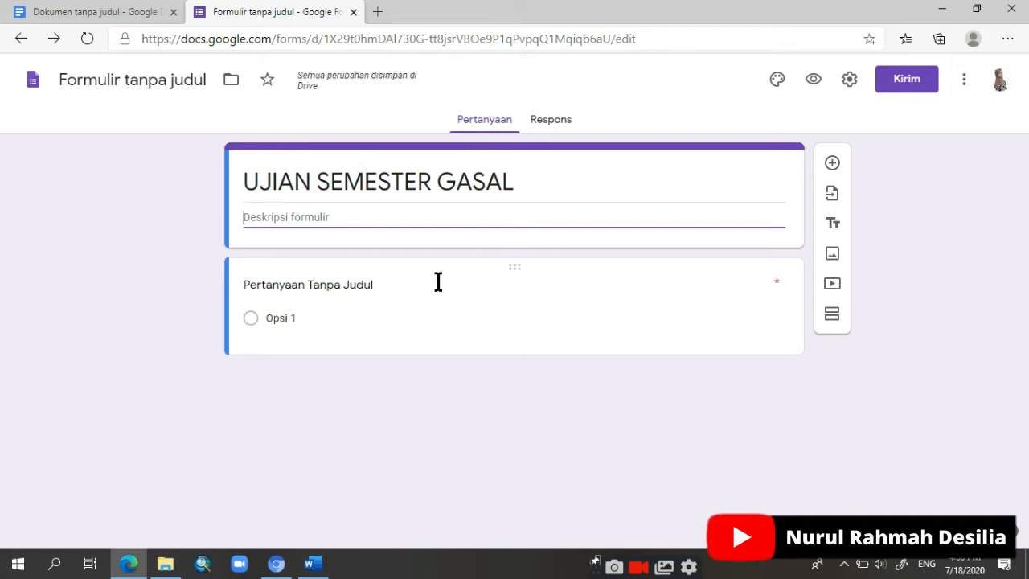
Step: Title the first question "PASWORD" and make it a short-answer question with response validation
click(386, 290)
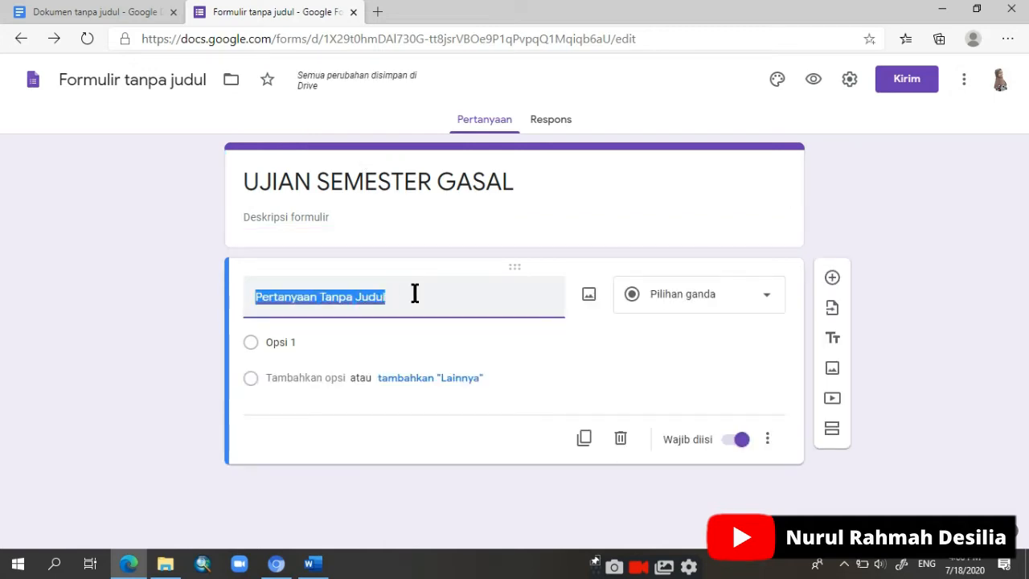
text(PASWORD)
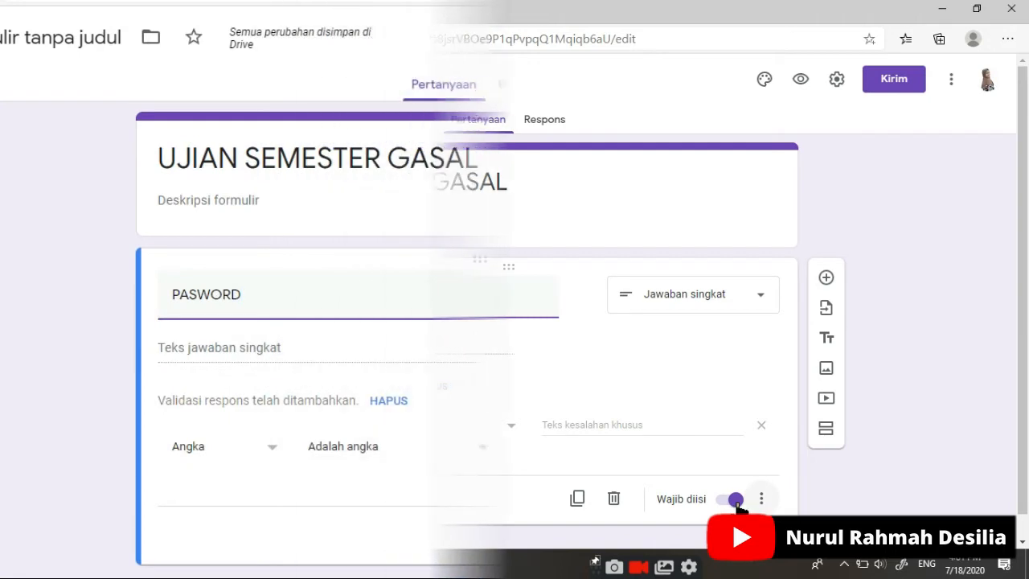
click(748, 539)
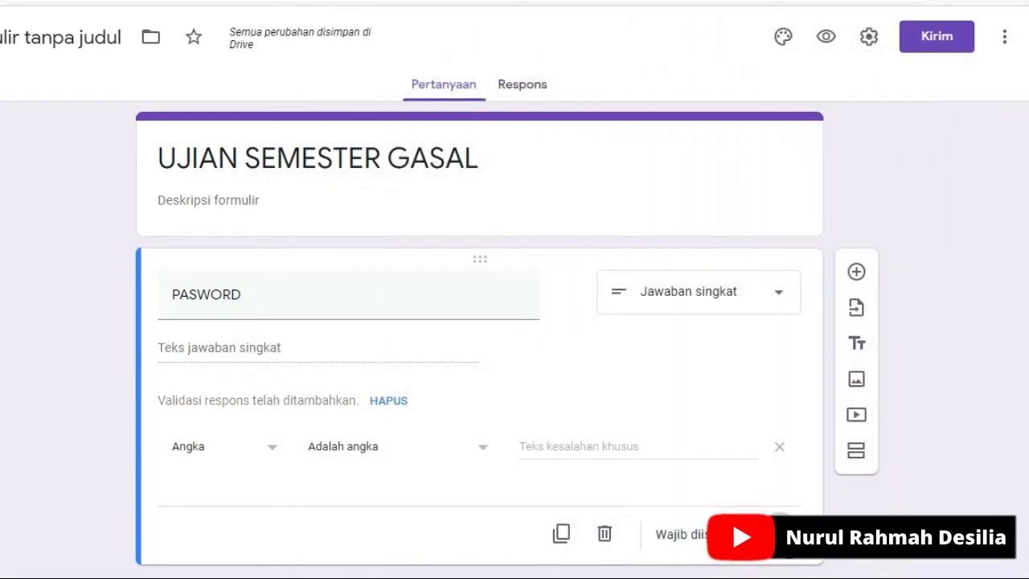
click(786, 554)
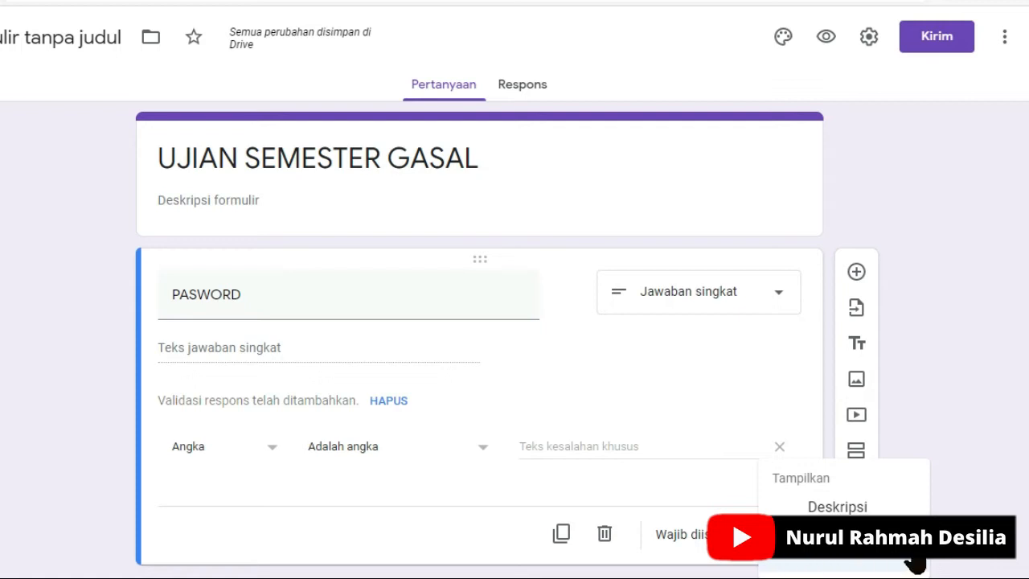
Step: Set the PASWORD question's validation to text containing the exam password, with the custom error text "PASWORD SALAH", and keep it required
click(249, 453)
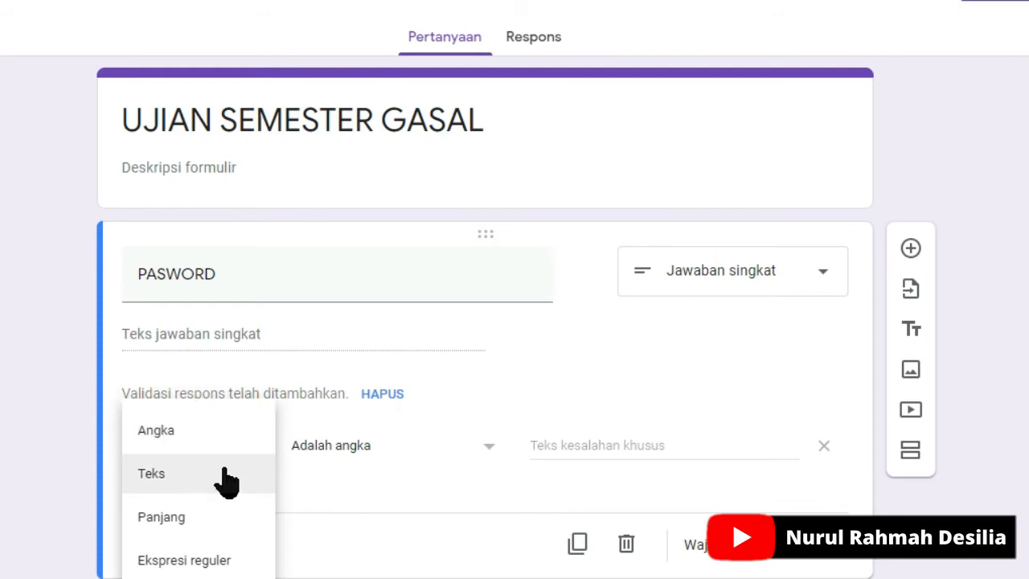
click(165, 481)
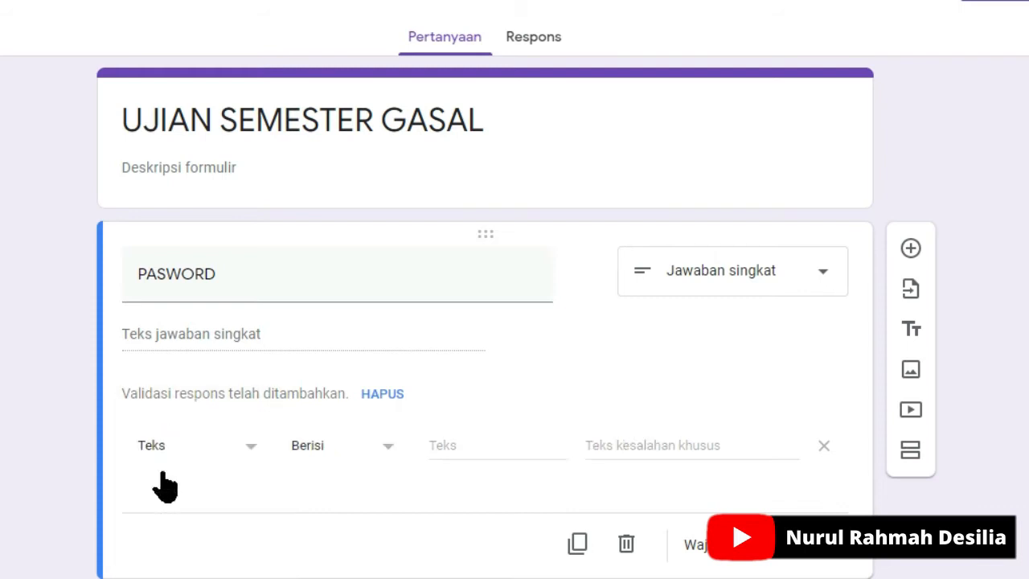
click(459, 445)
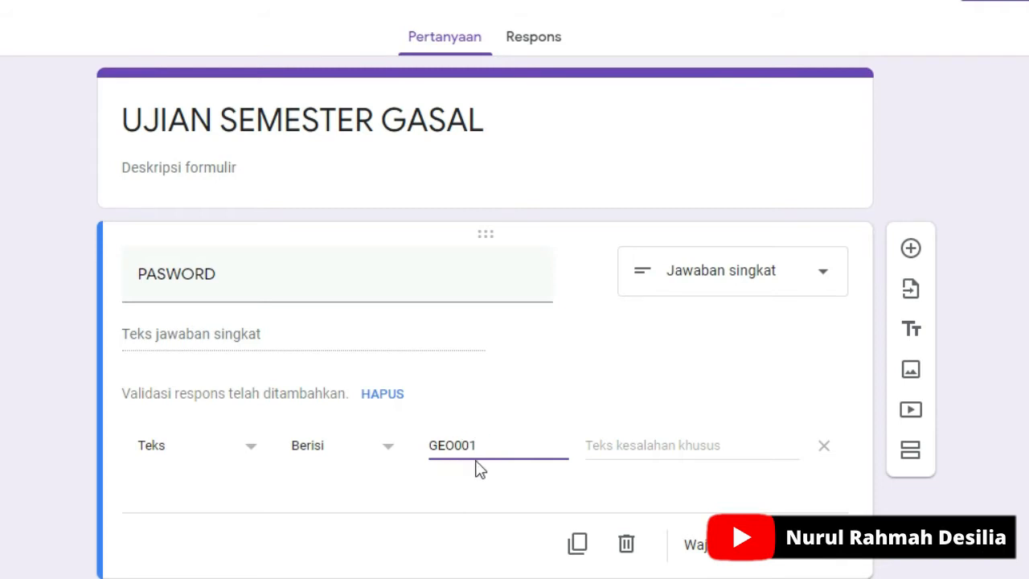
click(666, 451)
text(PASWORD SALAH)
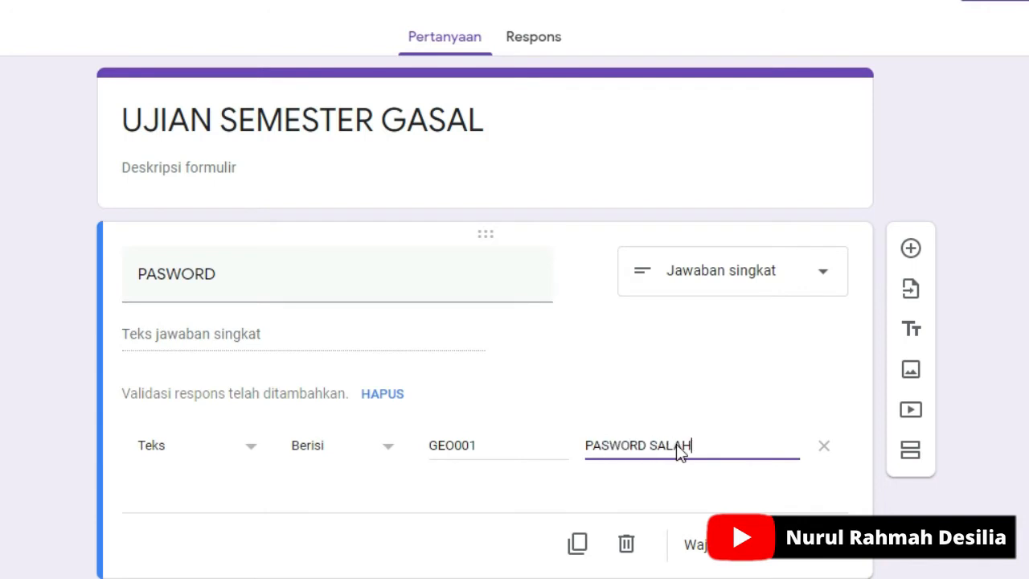
click(780, 561)
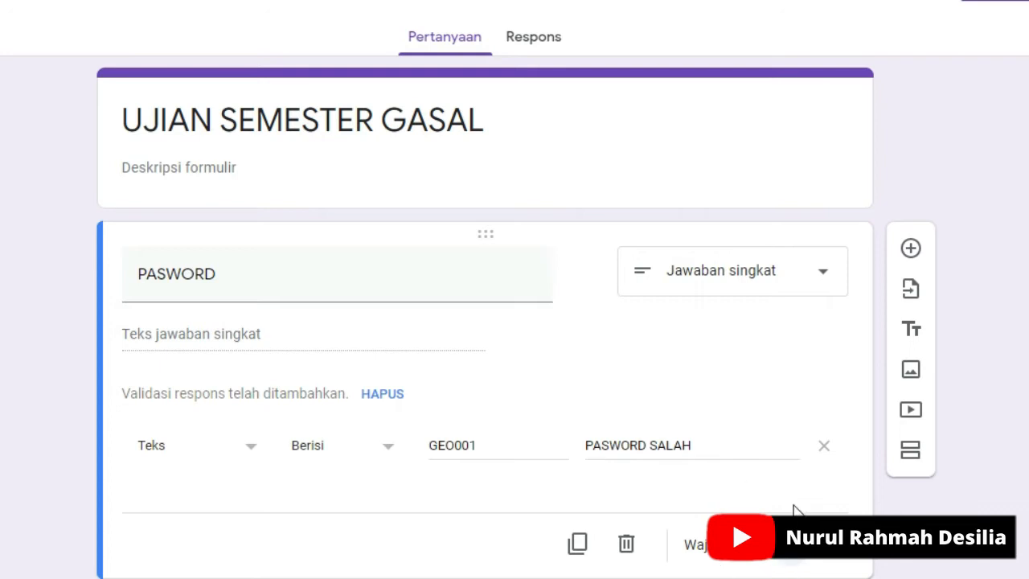
Step: Add a short-answer question titled "NAMA" below the PASWORD question
scroll(696, 349, down, 1)
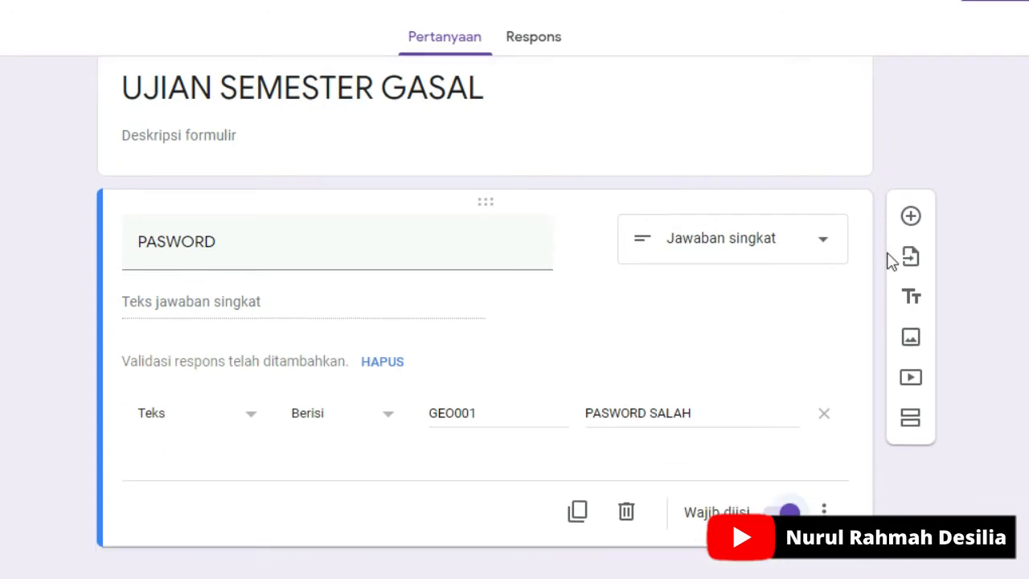
click(913, 219)
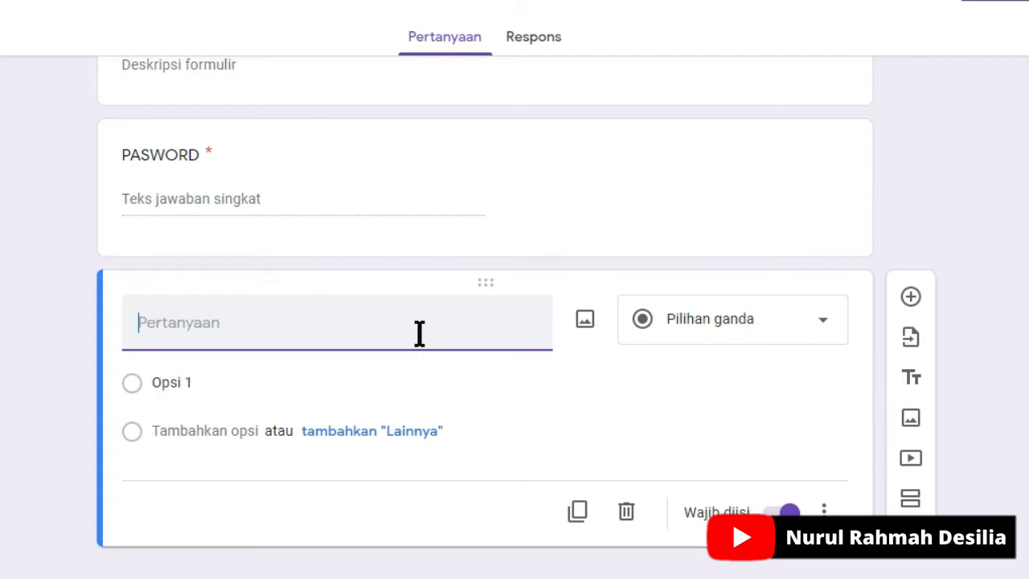
text(N)
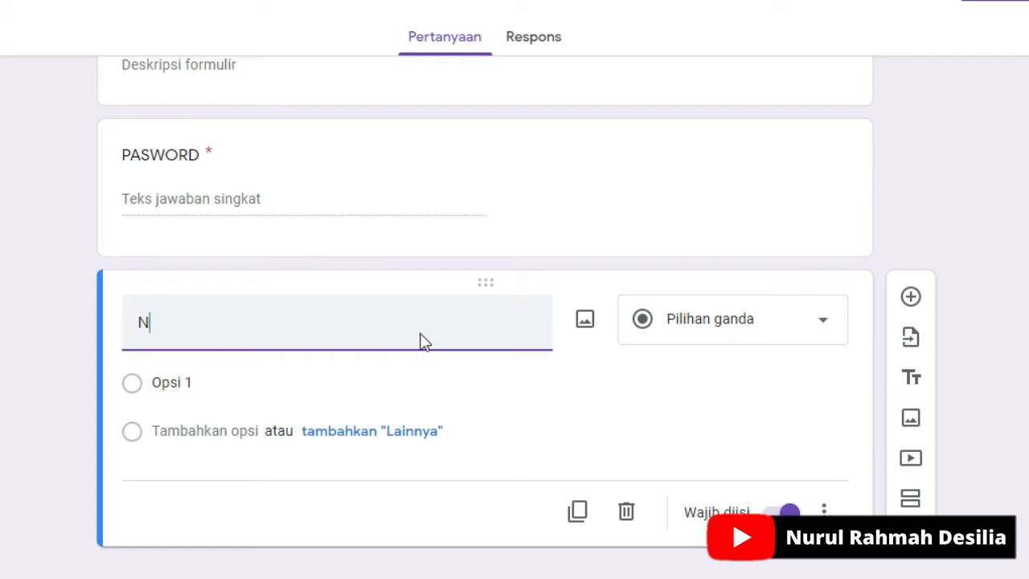
text(AMA)
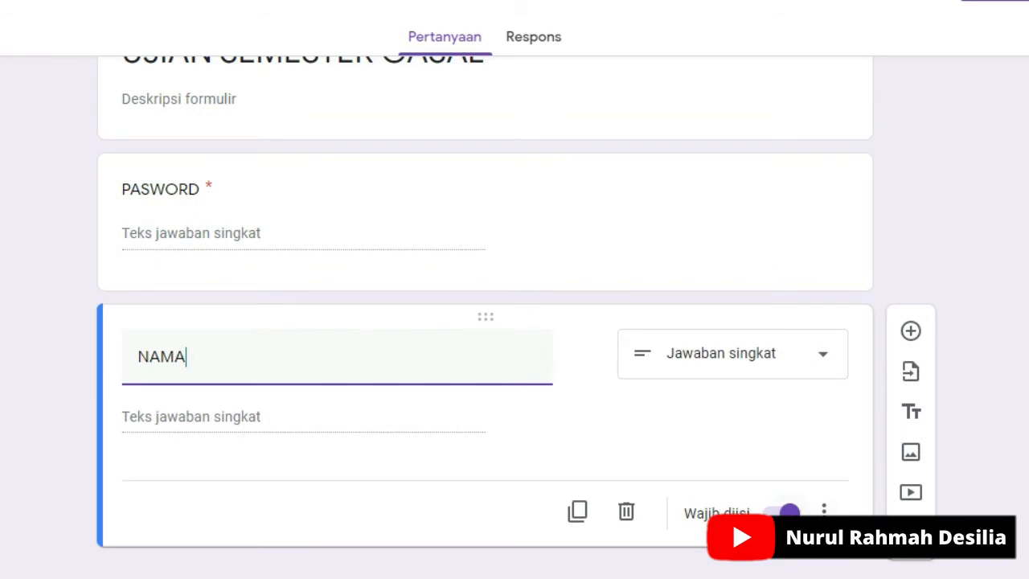
Step: Add a question titled "KELAS" below NAMA and set its type to Drop-down
click(911, 331)
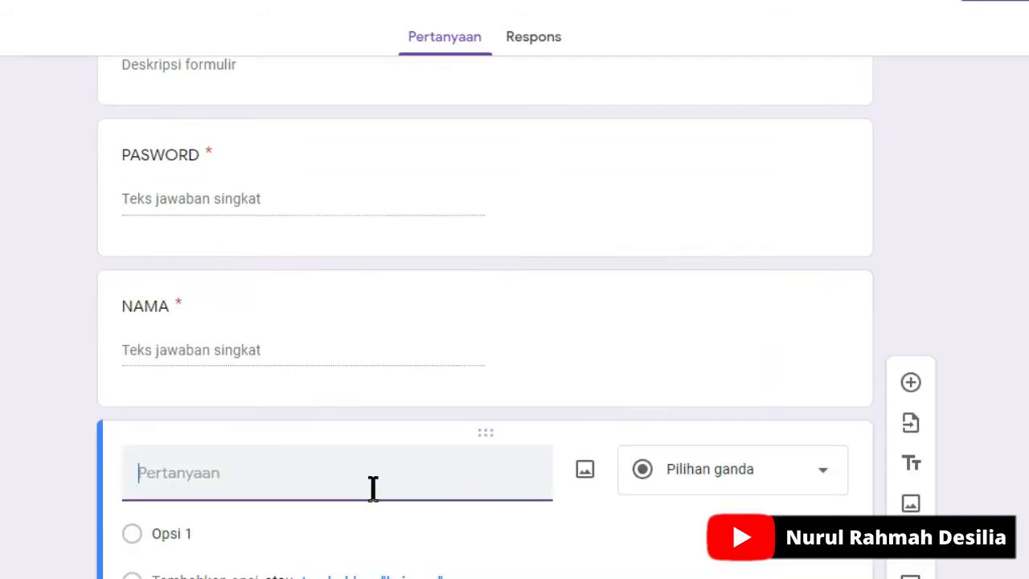
text(KELAS)
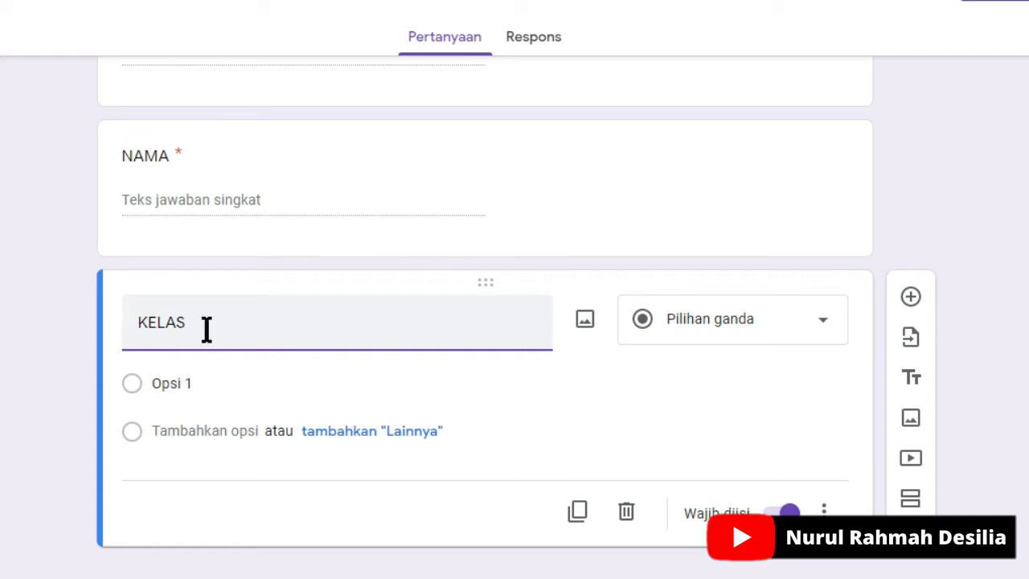
click(748, 338)
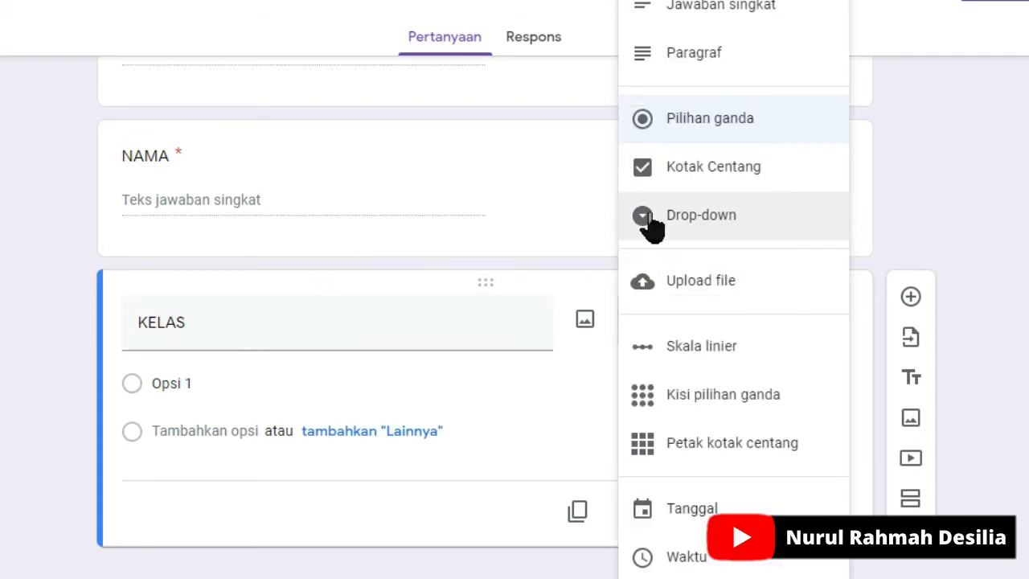
click(676, 215)
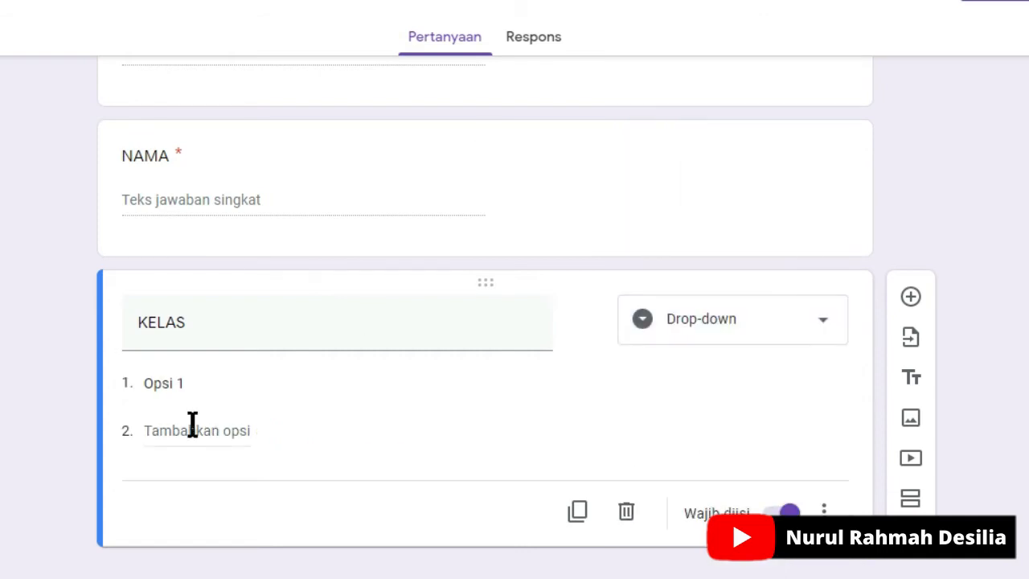
Step: Fill the KELAS drop-down with the options X IIS 1, X IIS 2, X MIA 1 and X MIA 2
click(142, 392)
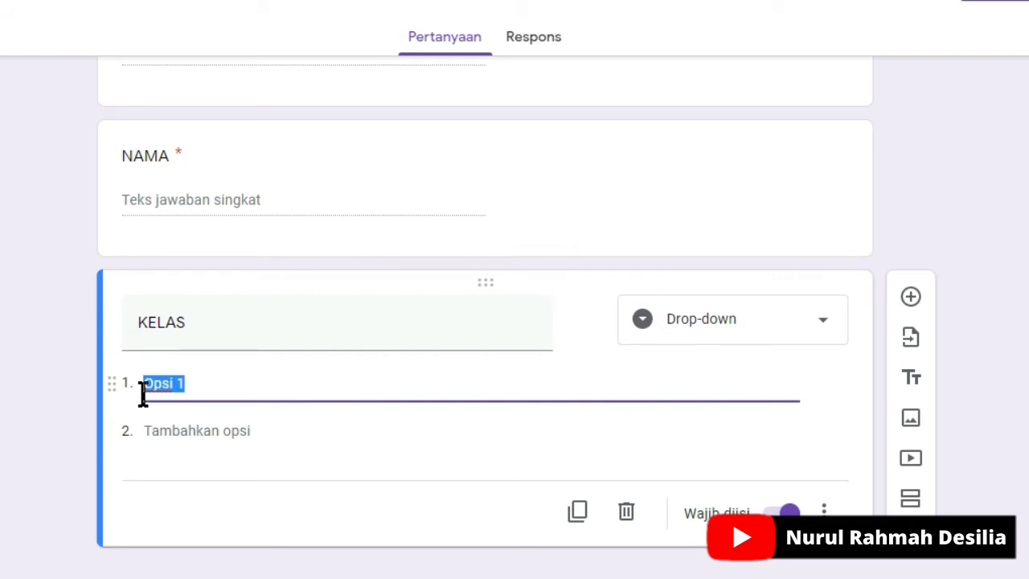
text(x)
click(168, 438)
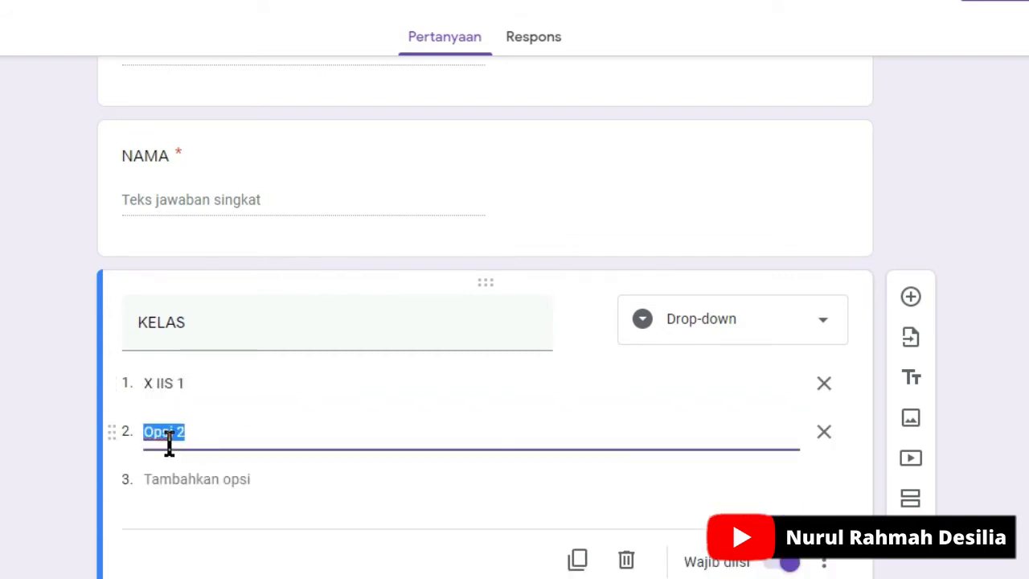
text(X IIS)
click(172, 478)
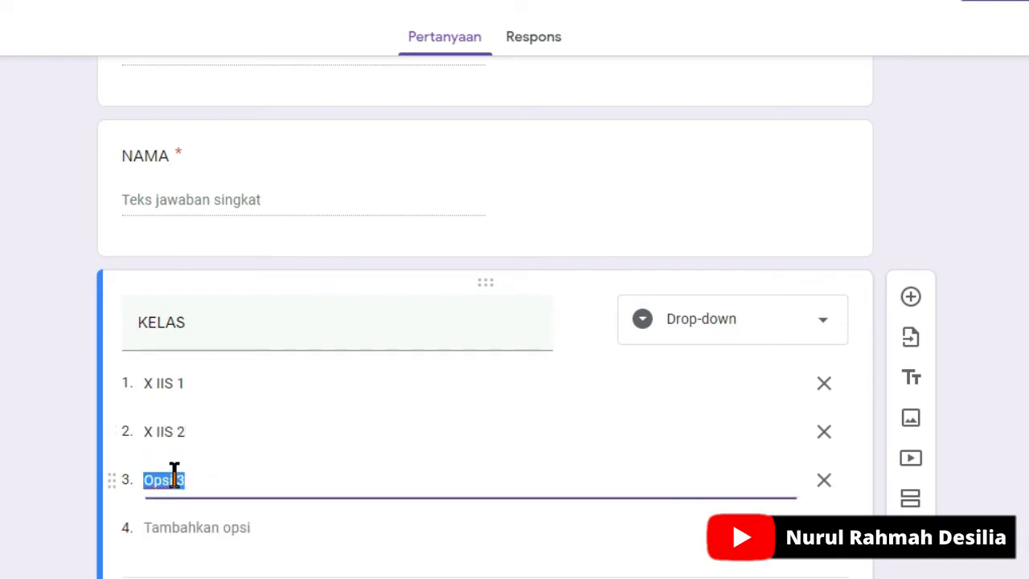
text(X MIA 1)
click(186, 527)
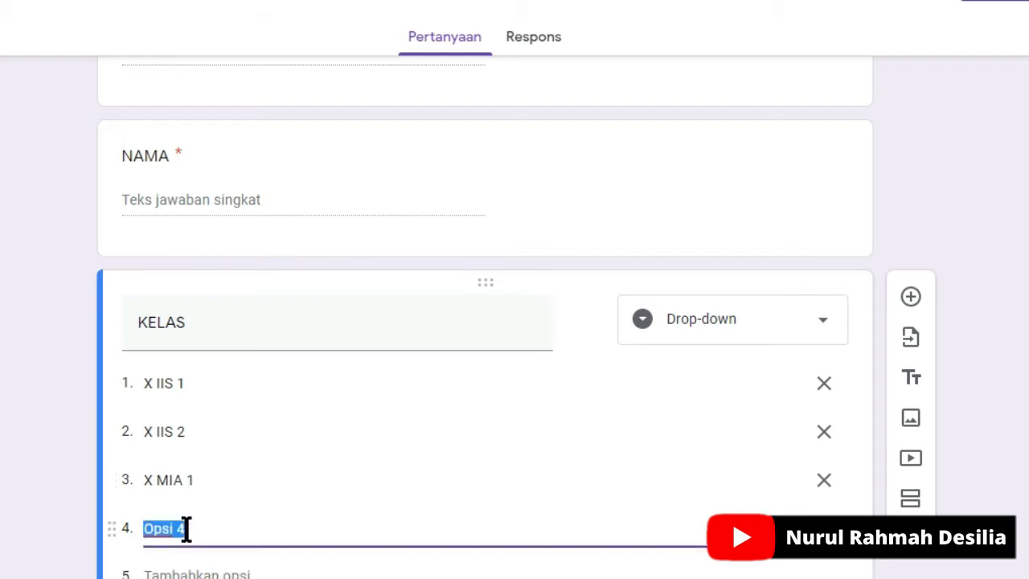
text(X MIA 2)
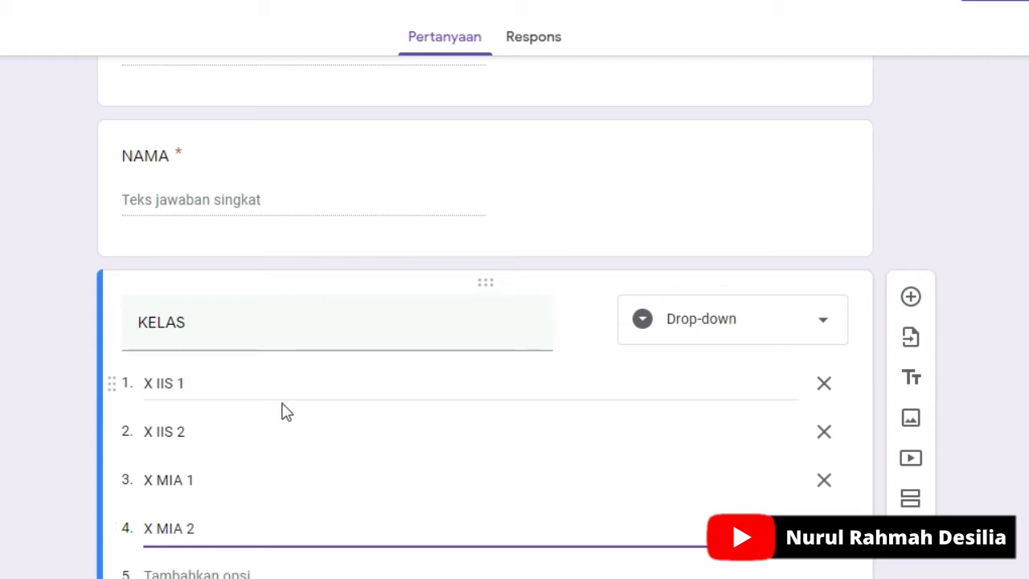
Step: Add a new section after the KELAS question and title it "Isilah pertanyaan berikut dengan jawaban yang benar"
scroll(344, 459, down, 2)
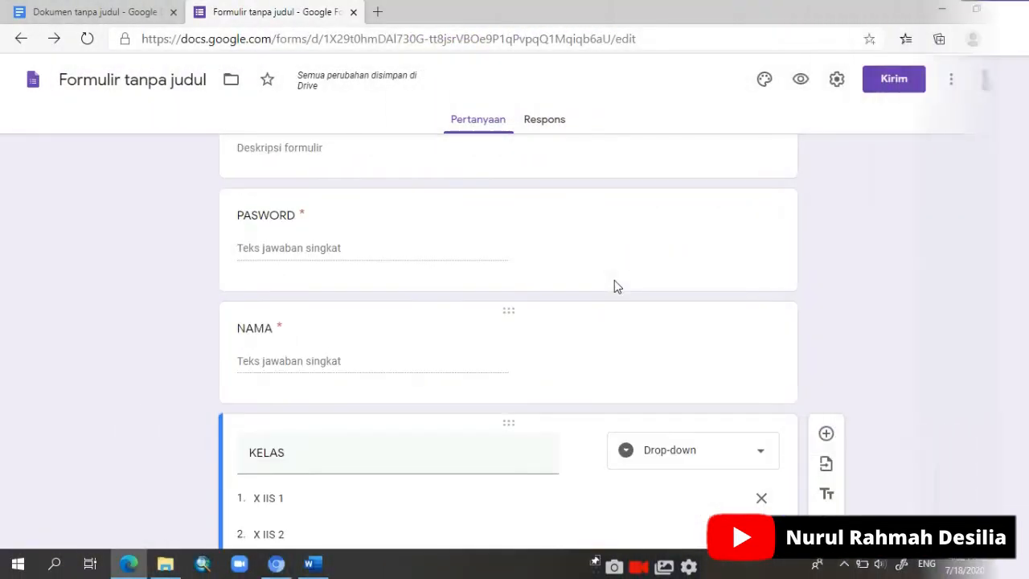
scroll(614, 280, up, 1)
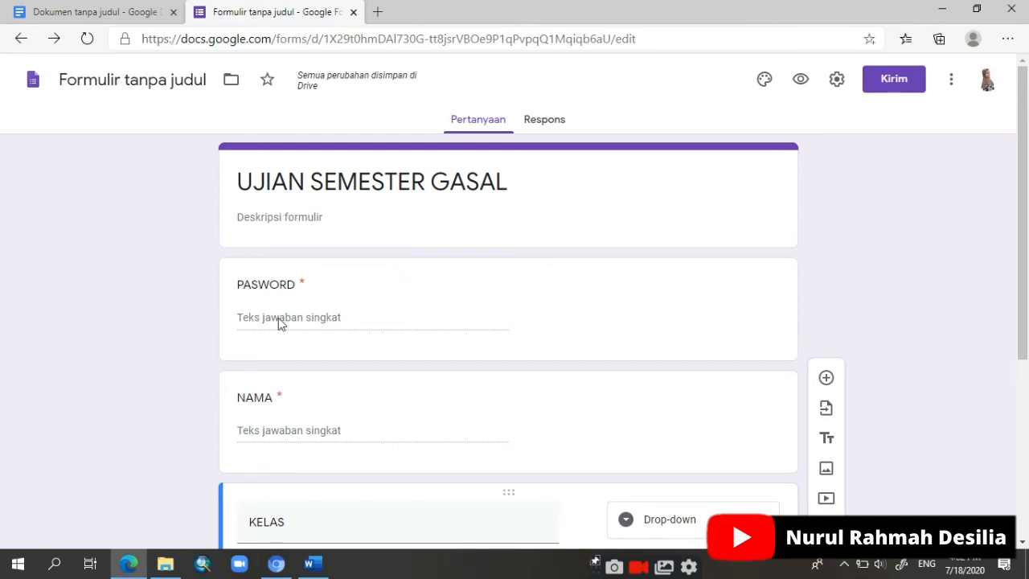
scroll(274, 386, down, 3)
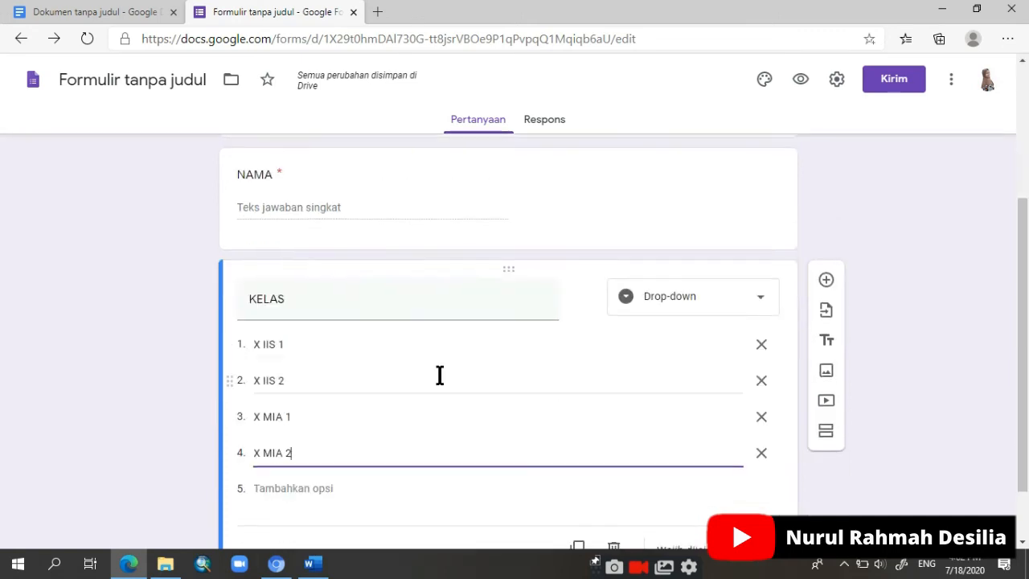
click(826, 434)
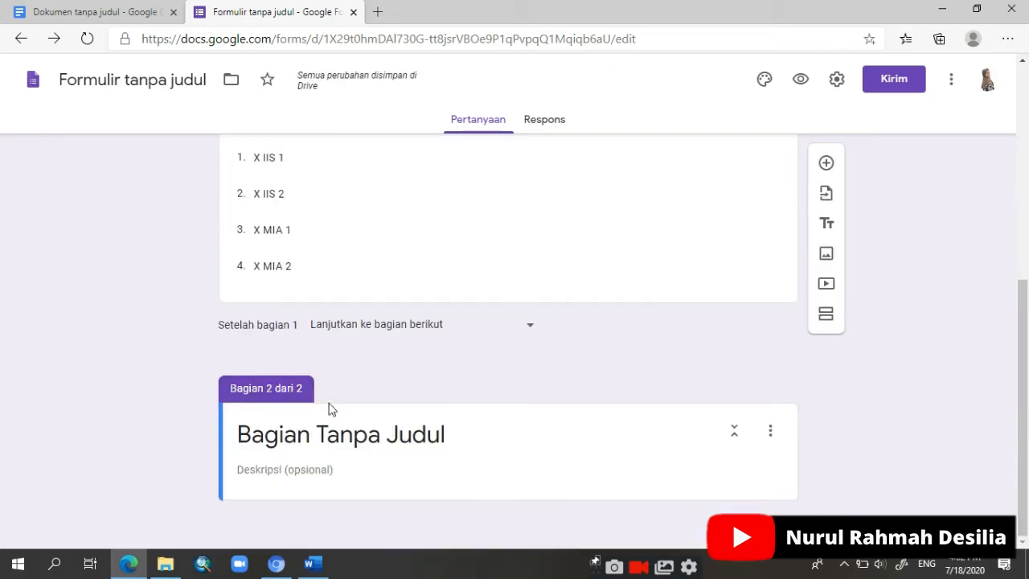
click(359, 434)
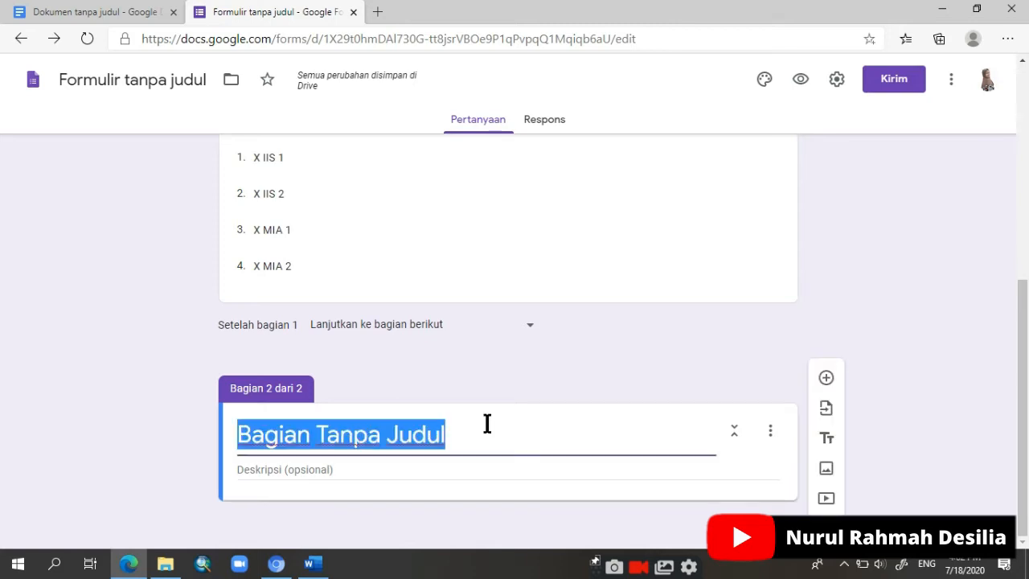
key(BackSpace)
text(Isilah pertany)
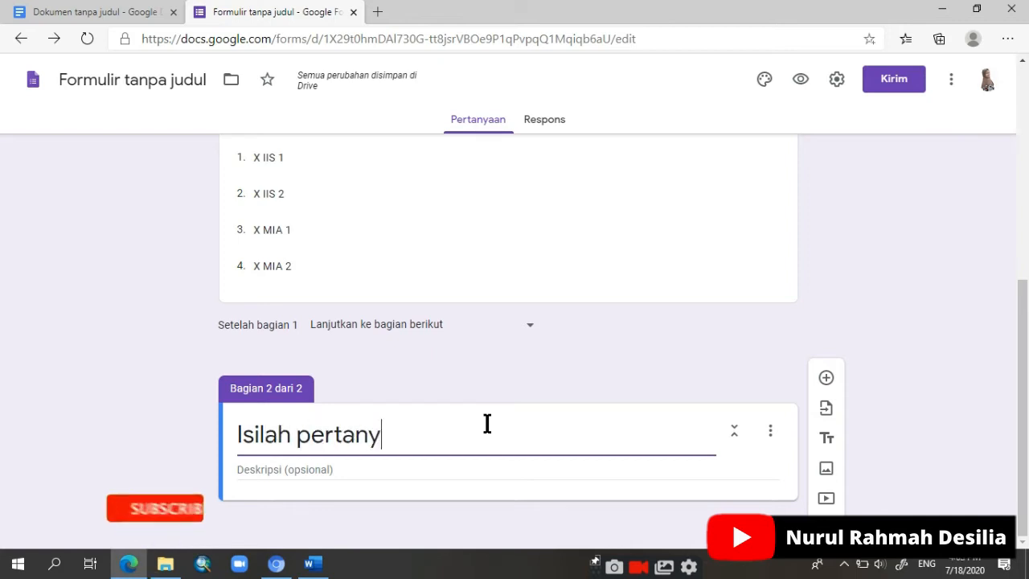
text(aan berikut)
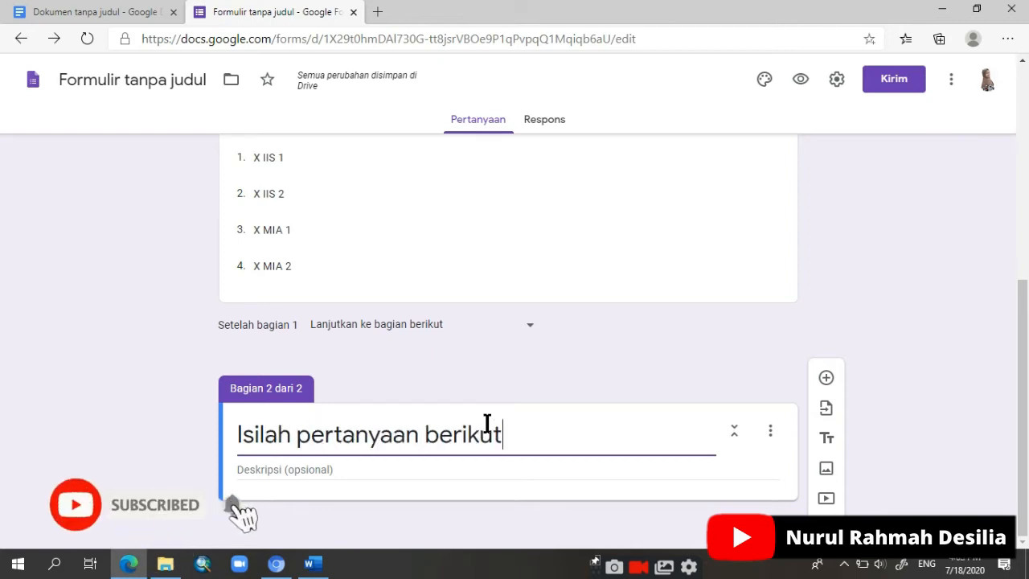
text( dengan jawaba)
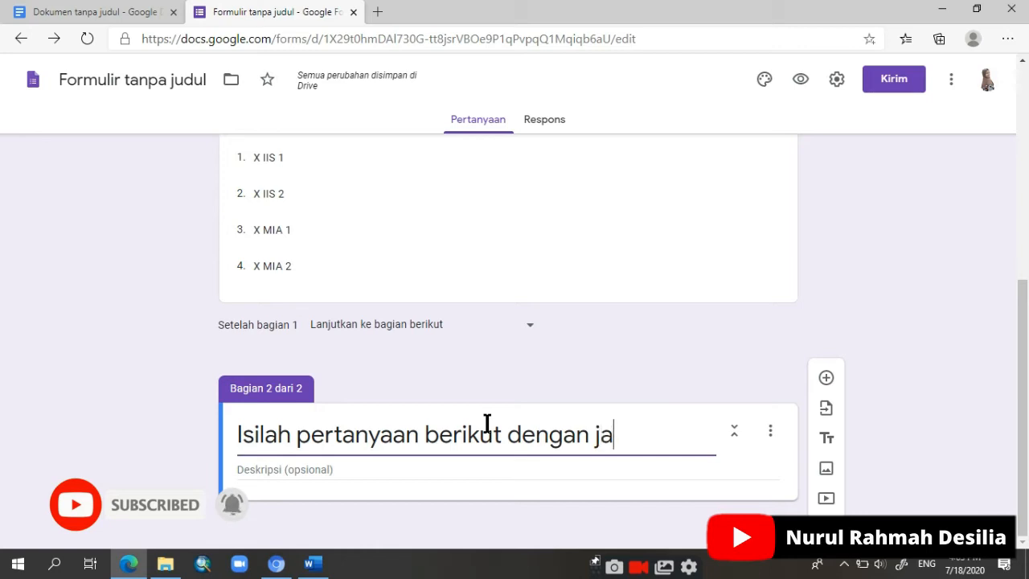
text(n yang benar)
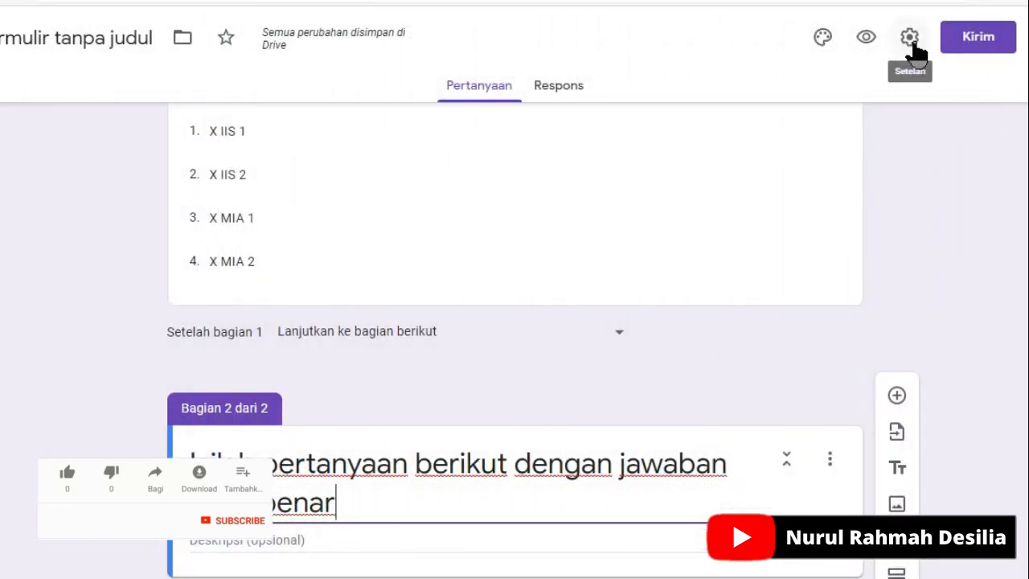
Step: In the form settings, limit respondents to 1 response and enable shuffling of the question order
click(911, 38)
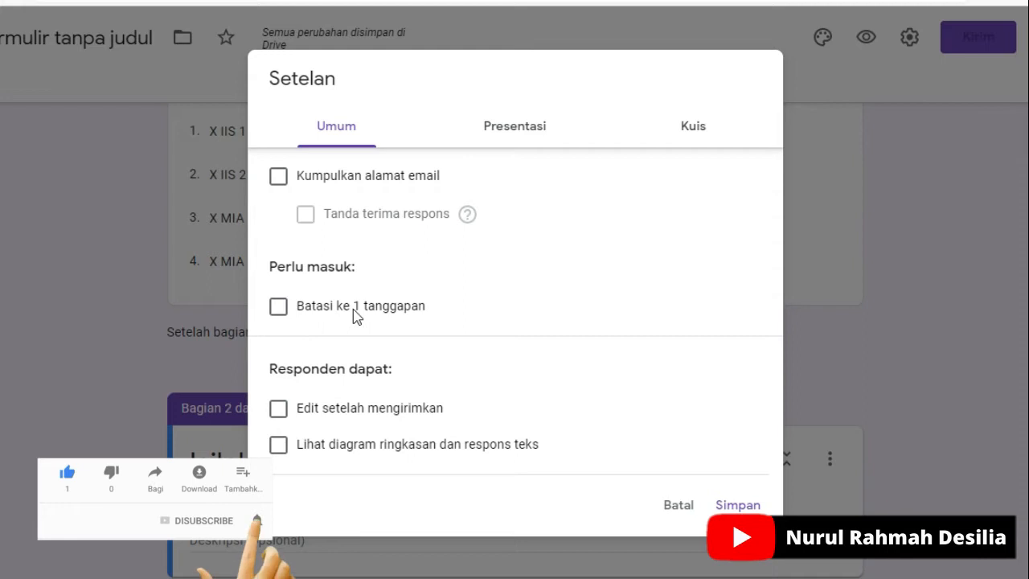
click(278, 306)
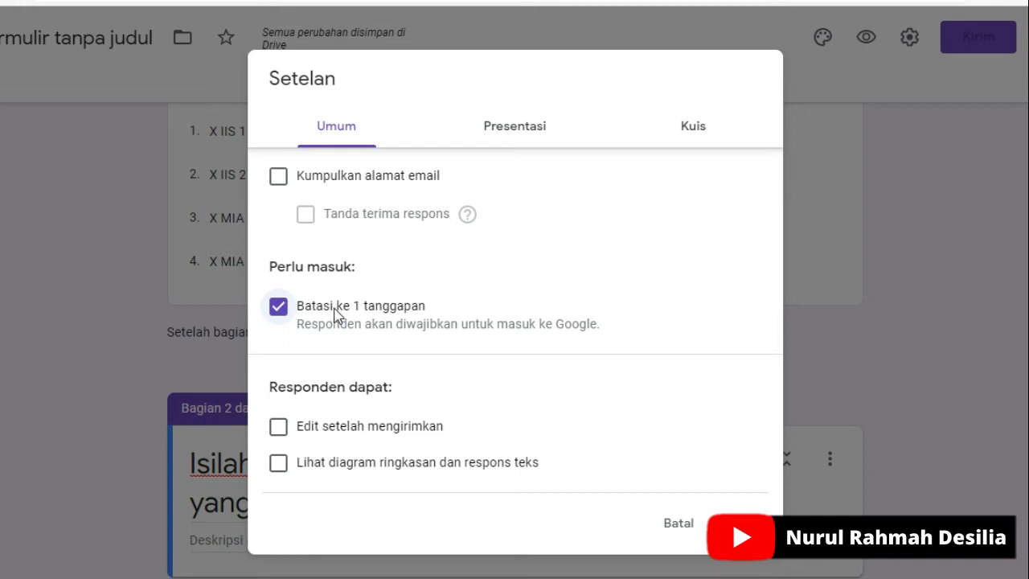
click(281, 309)
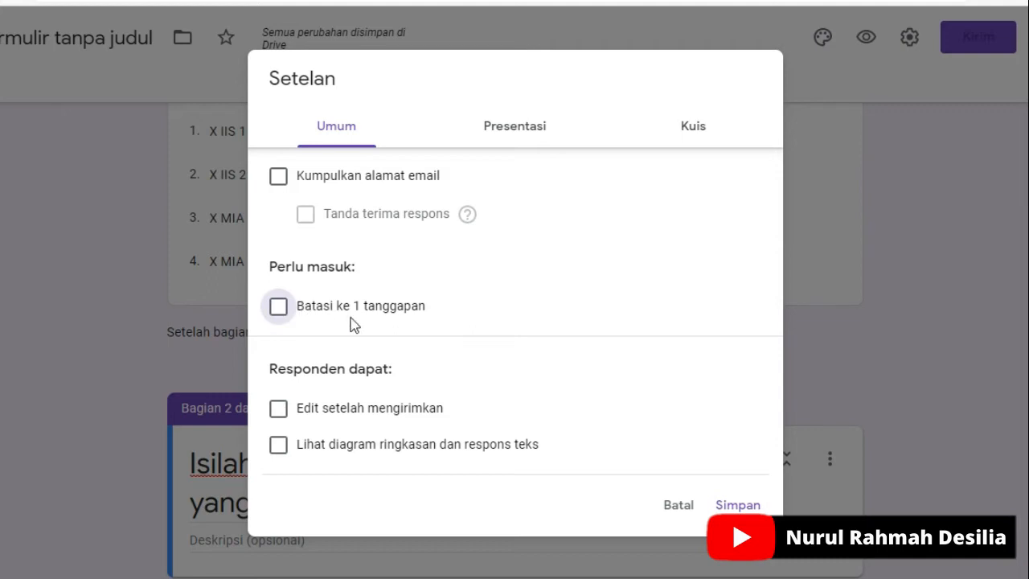
click(279, 313)
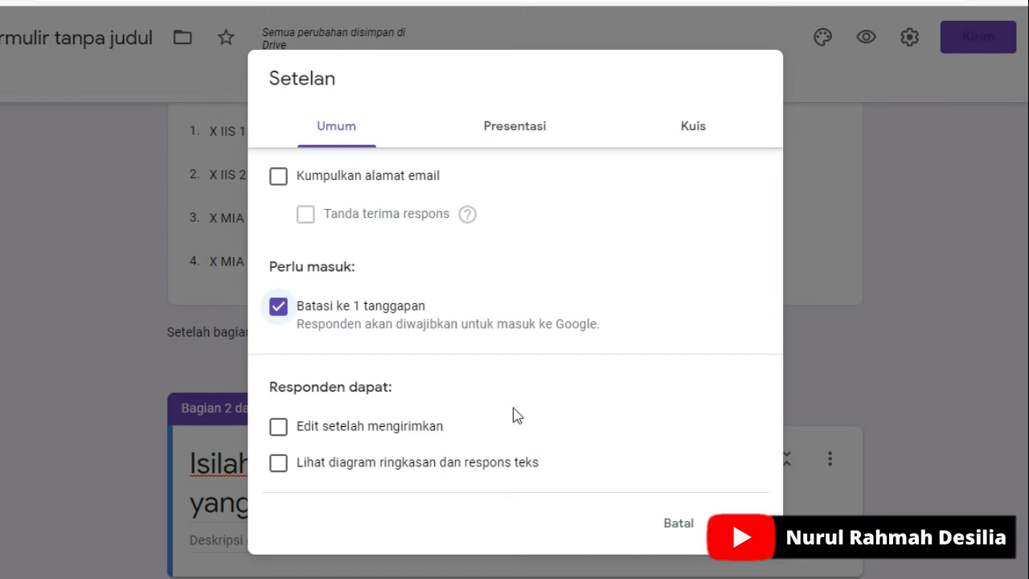
click(511, 137)
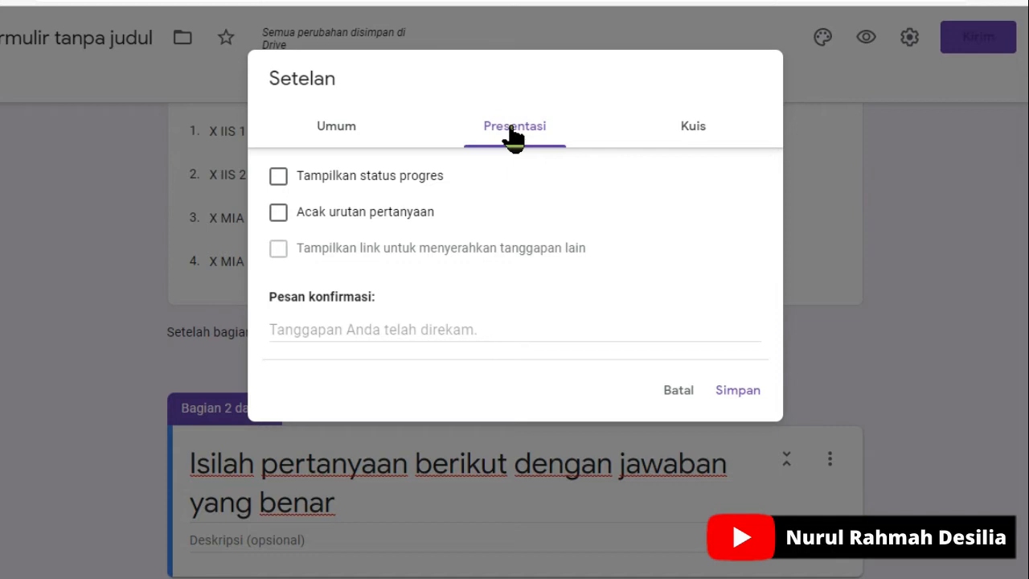
click(278, 213)
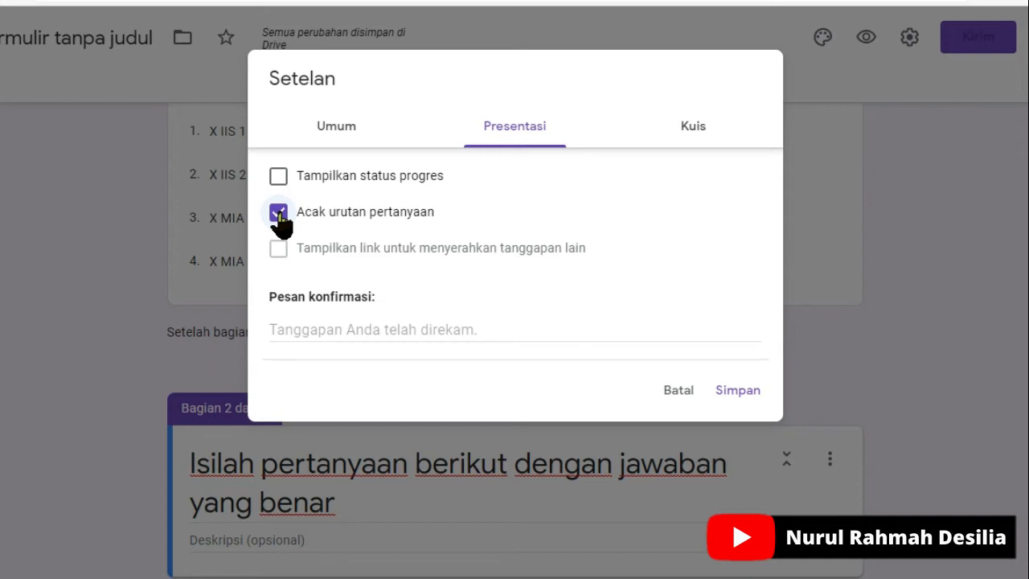
Step: Make the form a quiz, stop respondents from seeing the correct answers, and save the settings
click(700, 141)
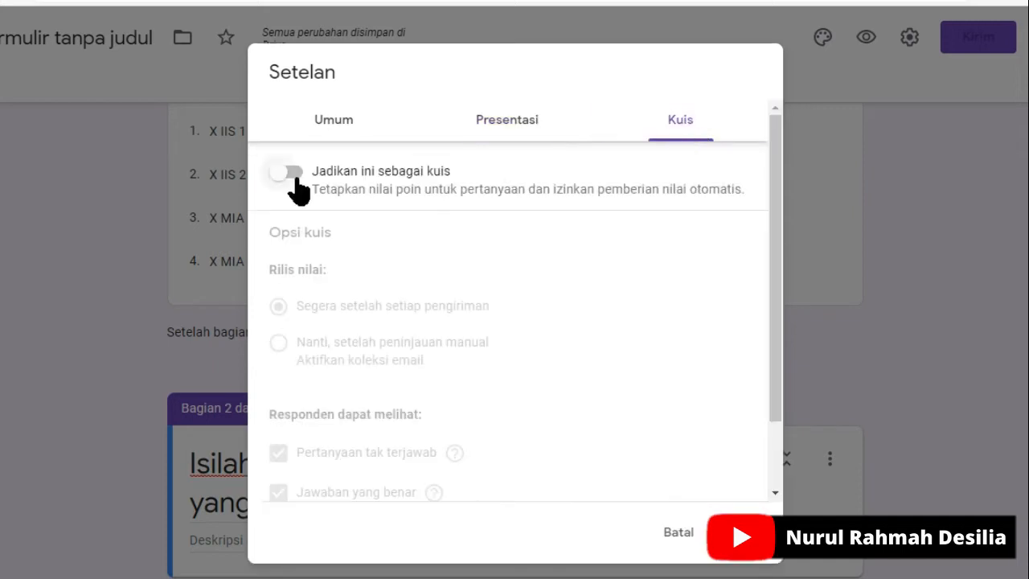
click(297, 177)
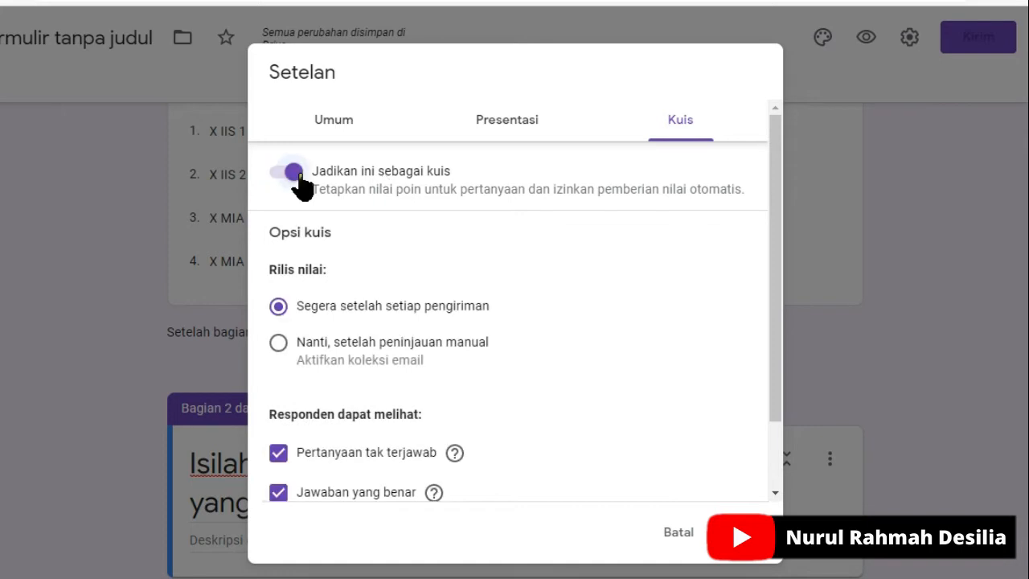
scroll(350, 354, down, 1)
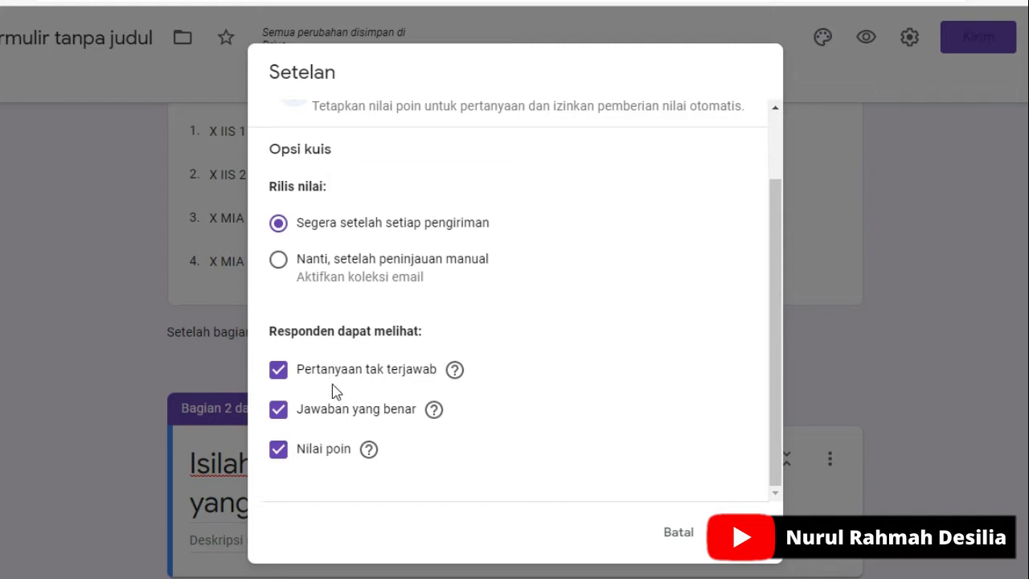
click(281, 374)
click(282, 376)
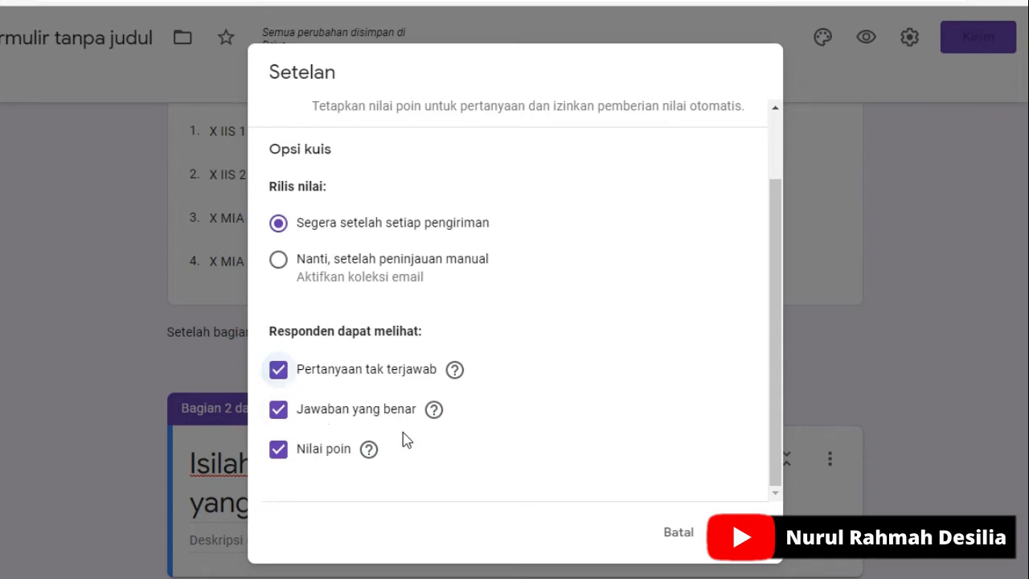
click(277, 413)
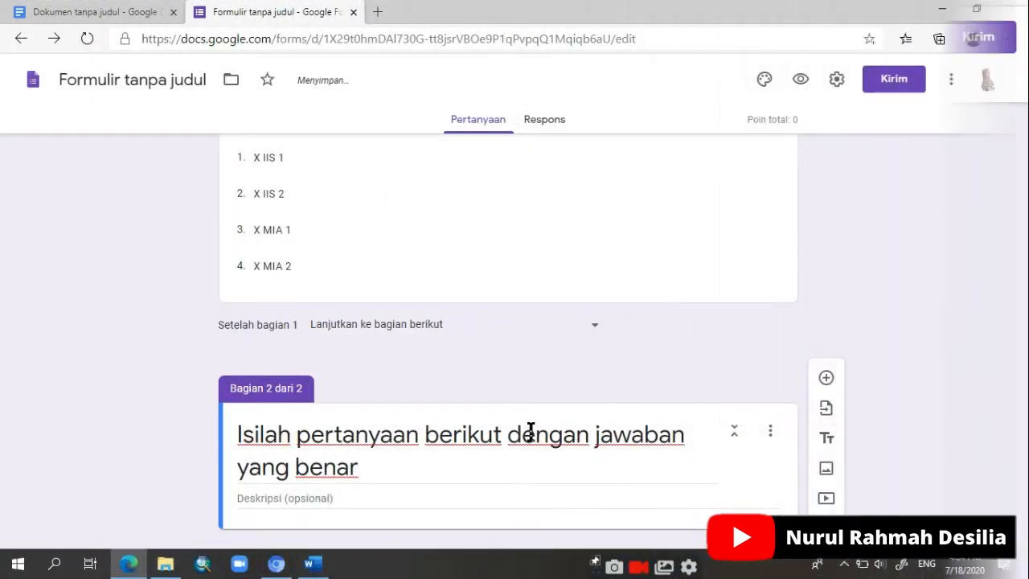
Step: Add a question to section 2 and paste in question 1 about Halmahera, copied from the Soal Geografi document in Word
scroll(530, 432, down, 1)
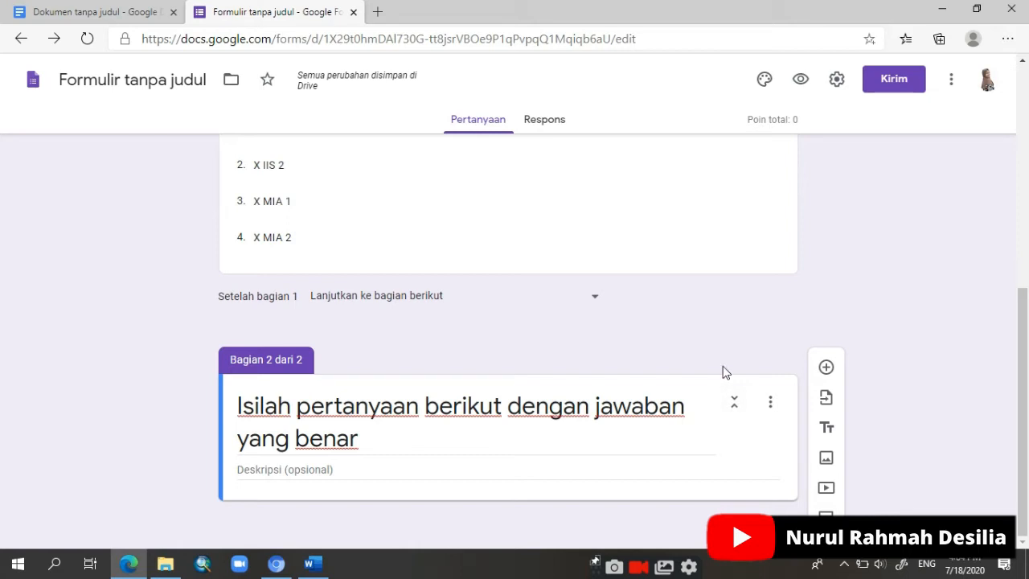
click(825, 367)
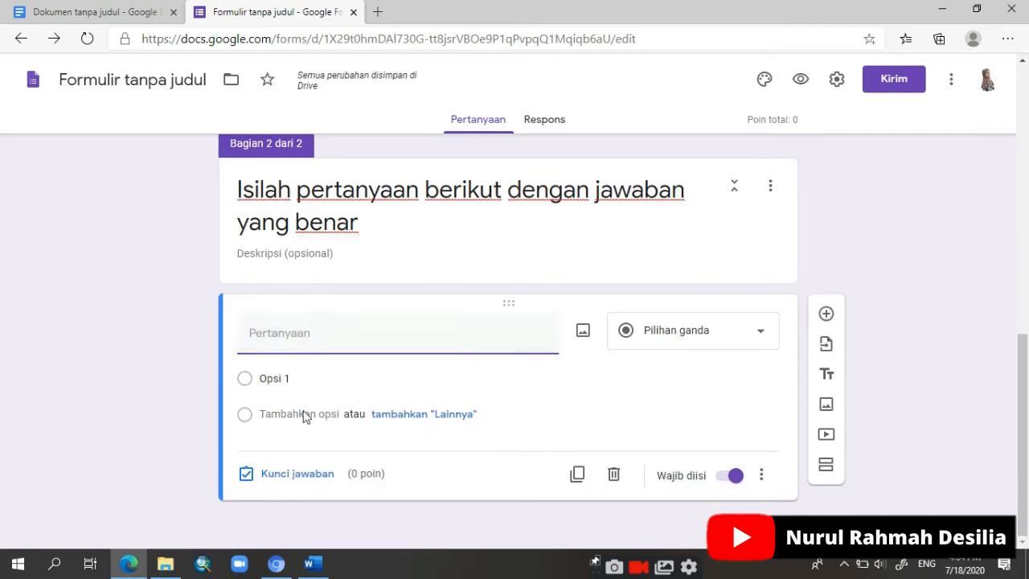
click(313, 565)
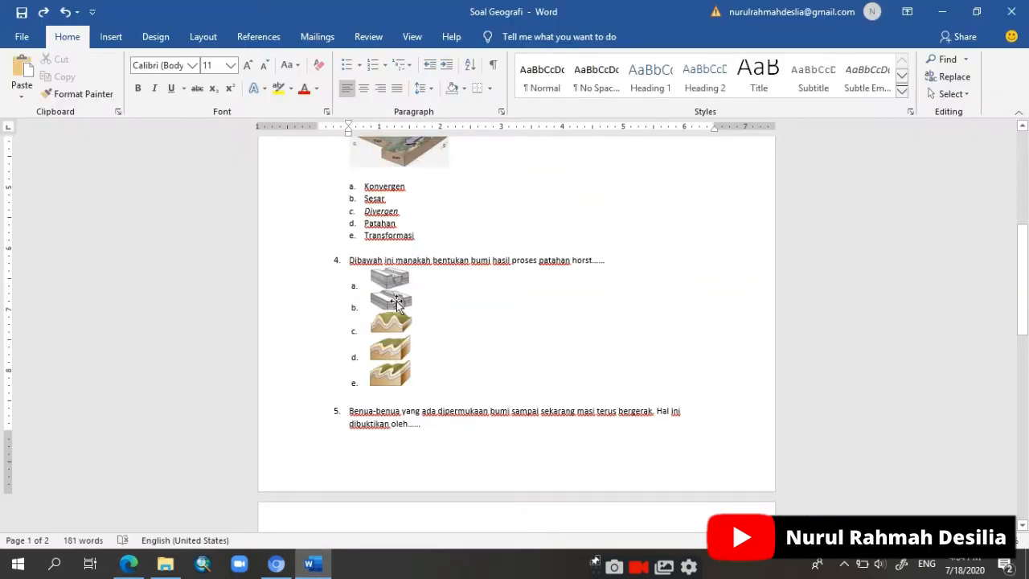
scroll(394, 299, up, 7)
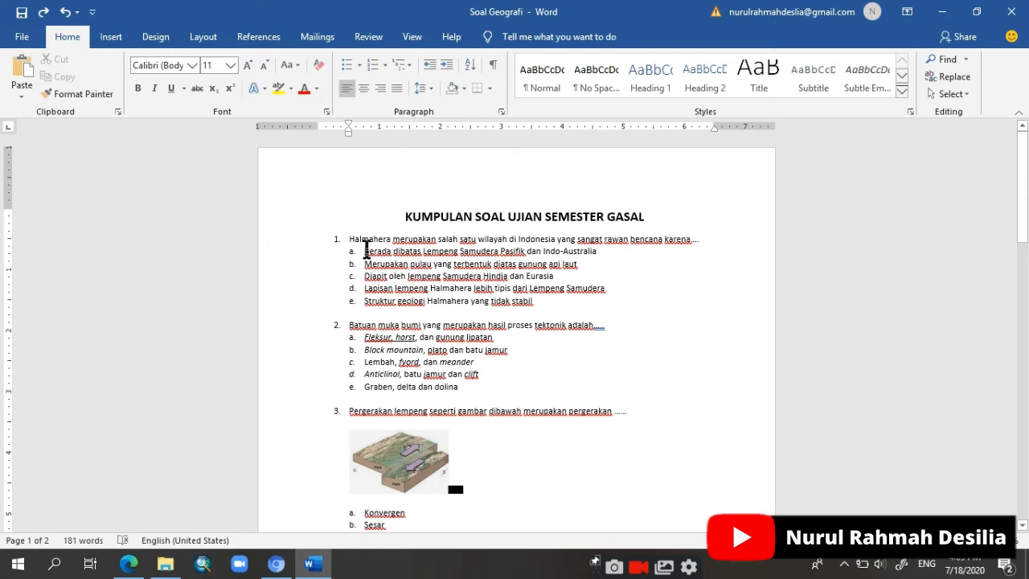
drag(939, 540, 946, 540)
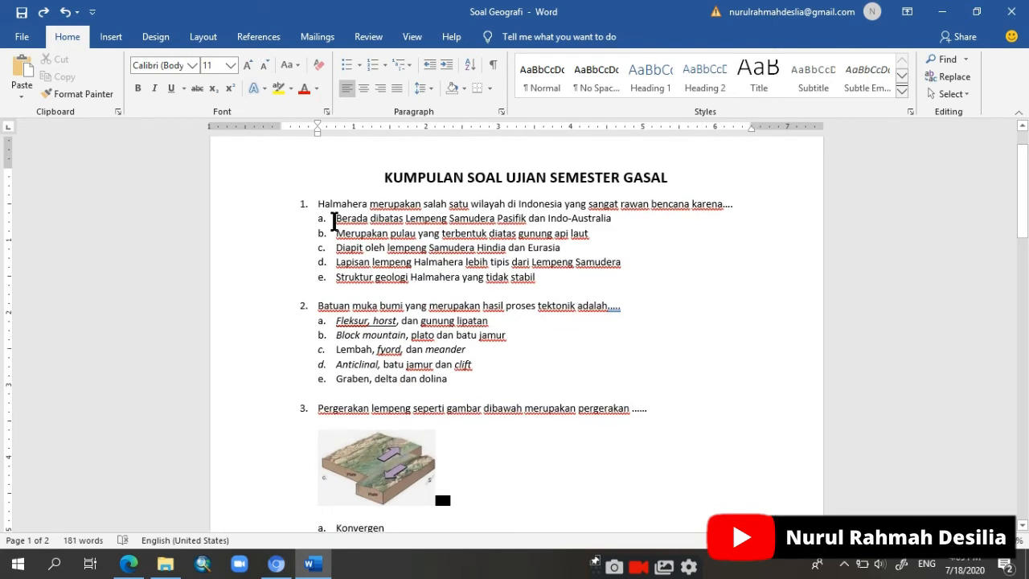
drag(318, 204, 737, 210)
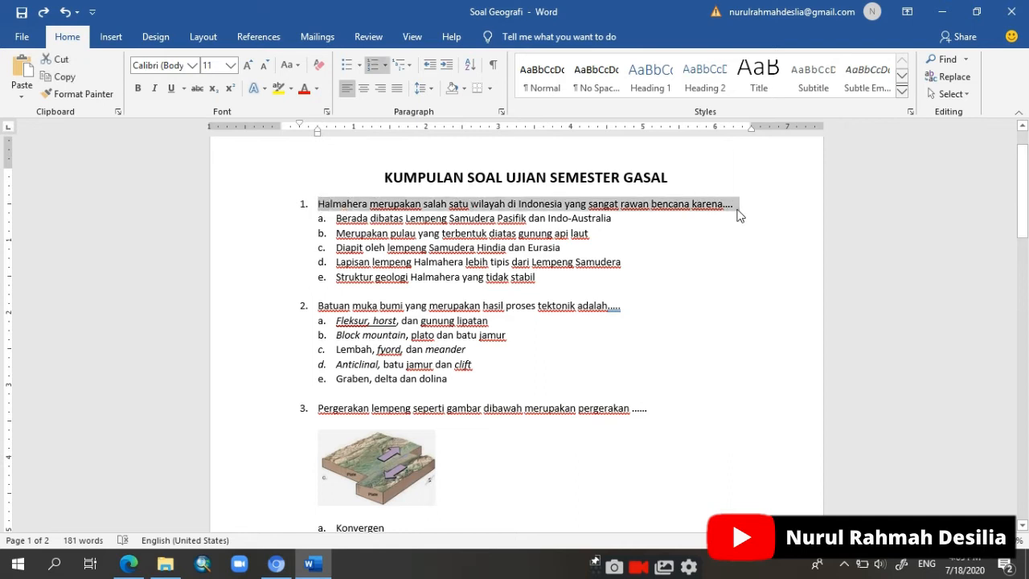
right_click(697, 210)
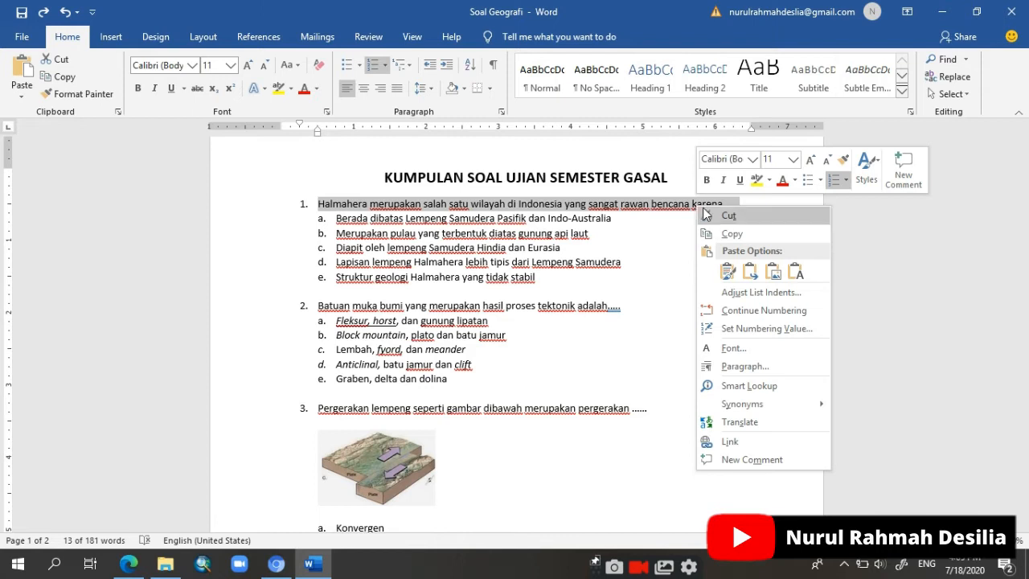
click(726, 237)
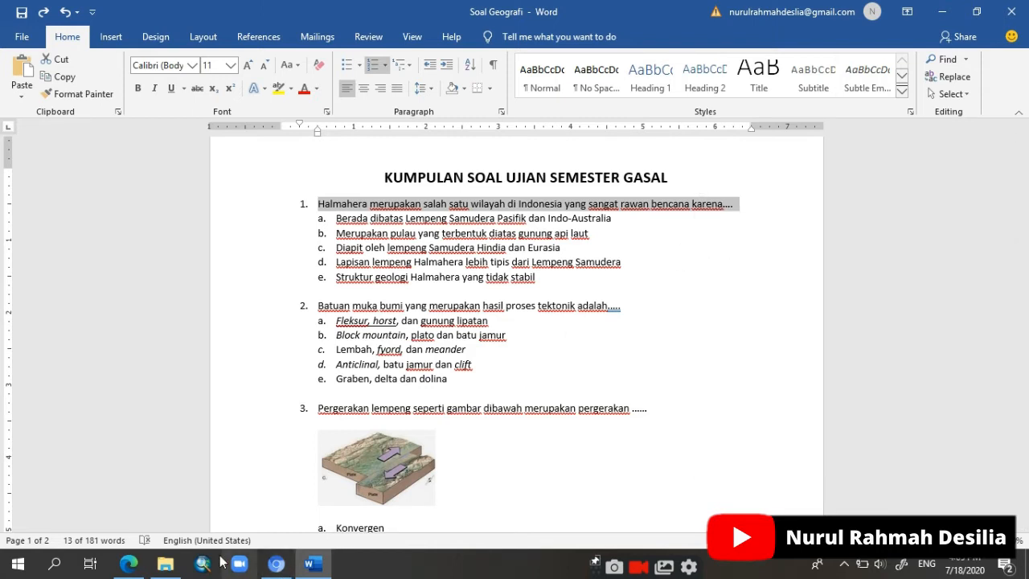
click(128, 564)
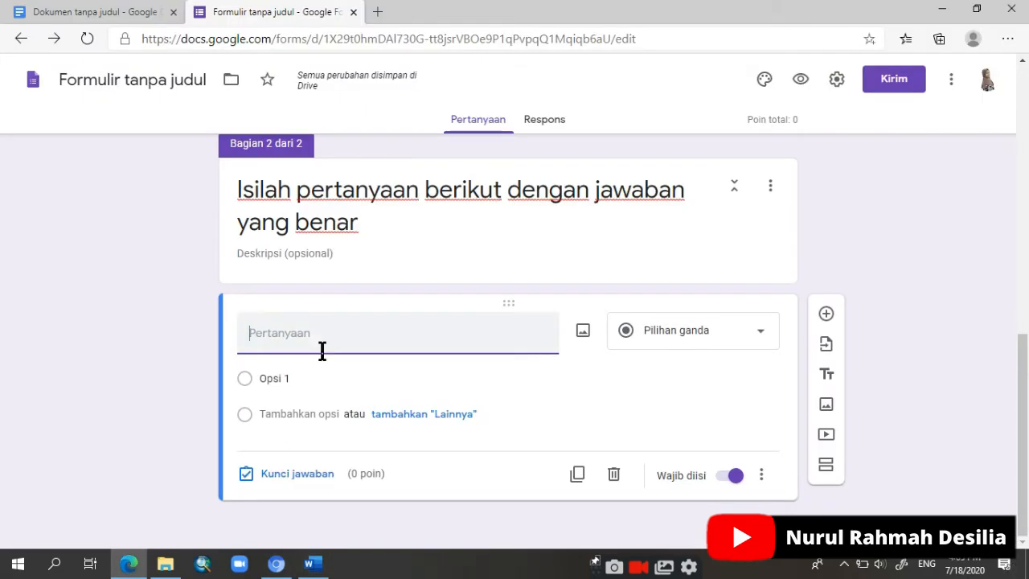
key(ctrl+v)
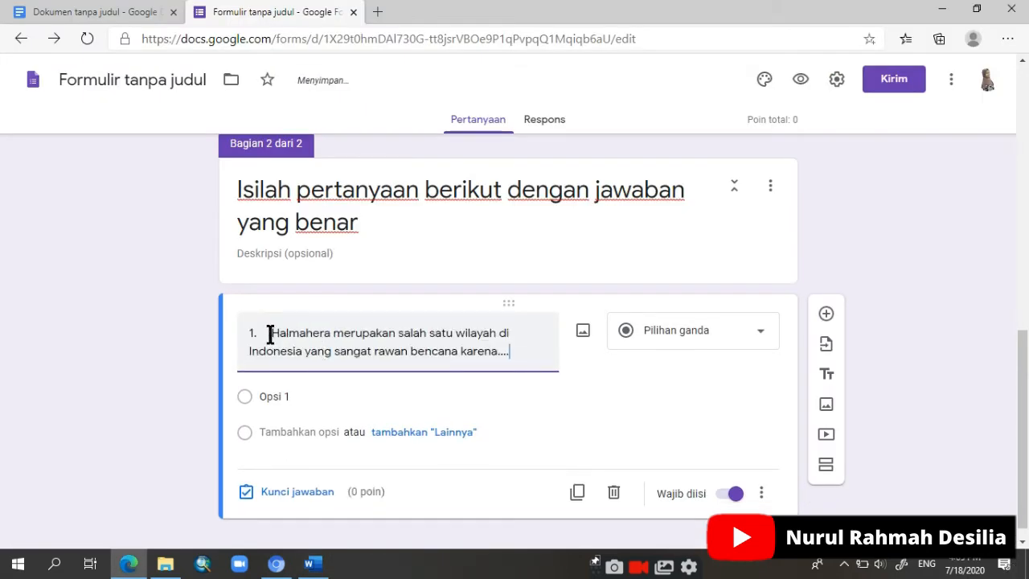
Step: Remove the leading number from the Halmahera question text and keep its type as Pilihan ganda
click(269, 333)
key(BackSpace)
key(BackSpace)
key(BackSpace)
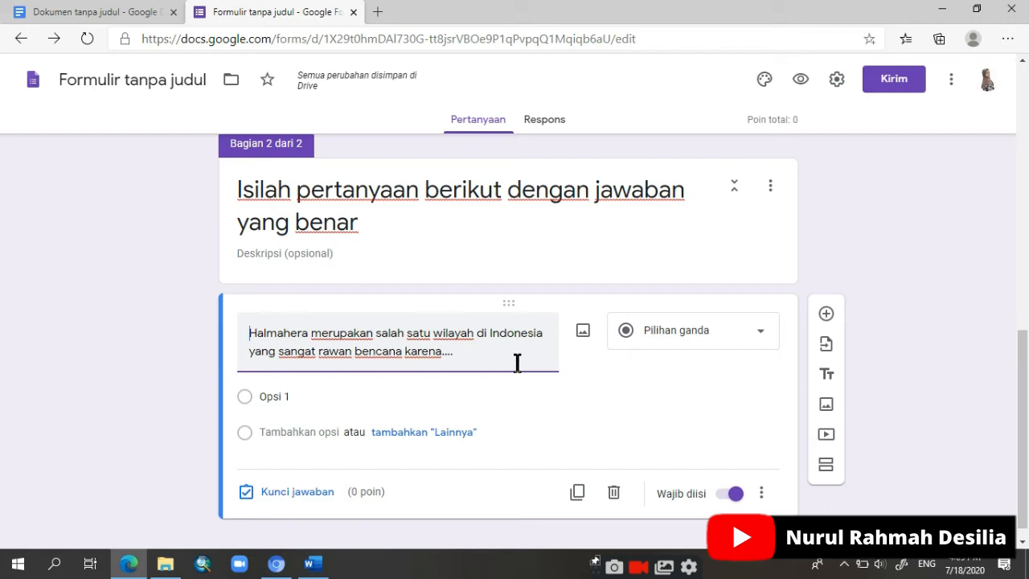
scroll(330, 394, down, 1)
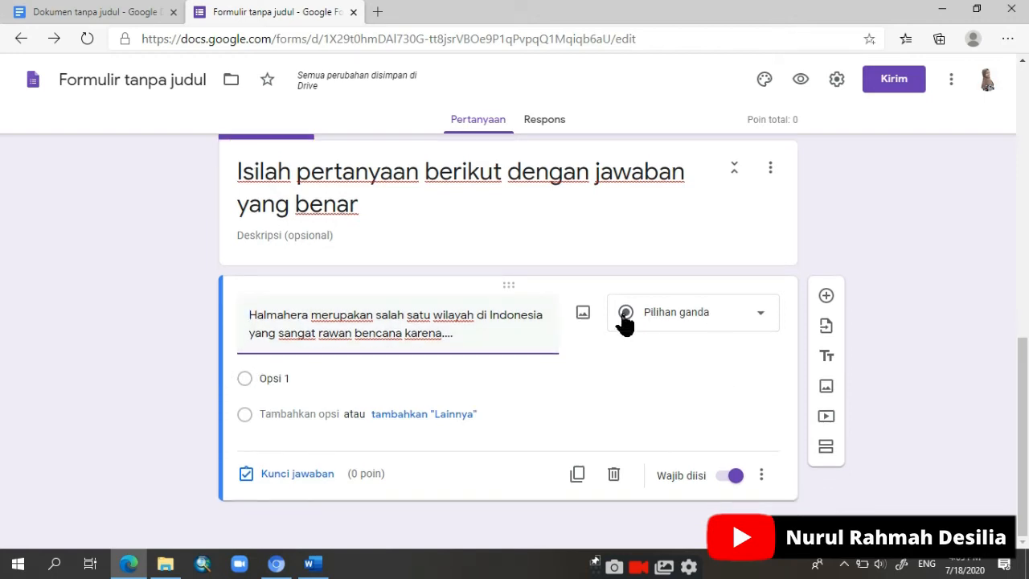
click(698, 318)
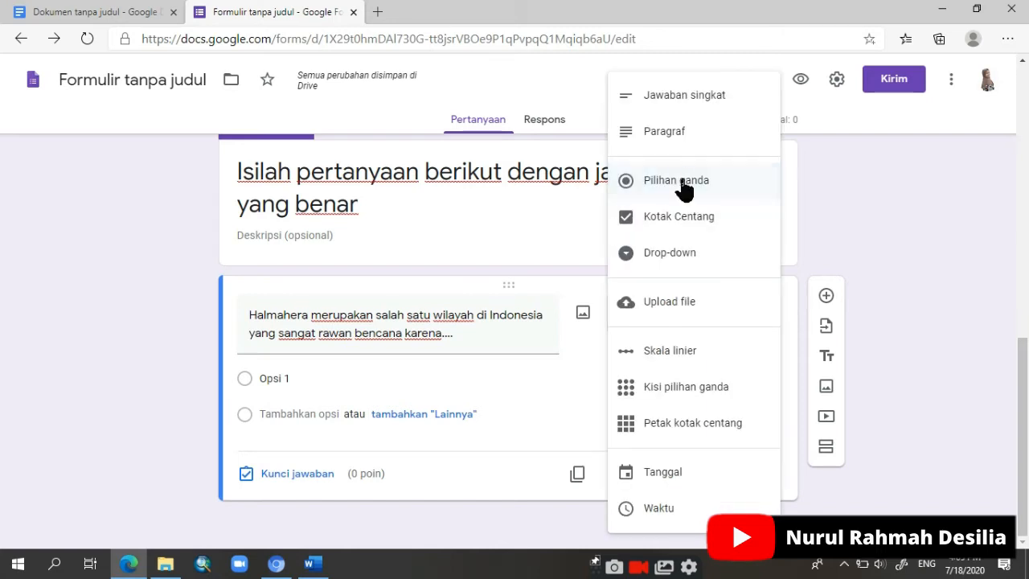
click(715, 183)
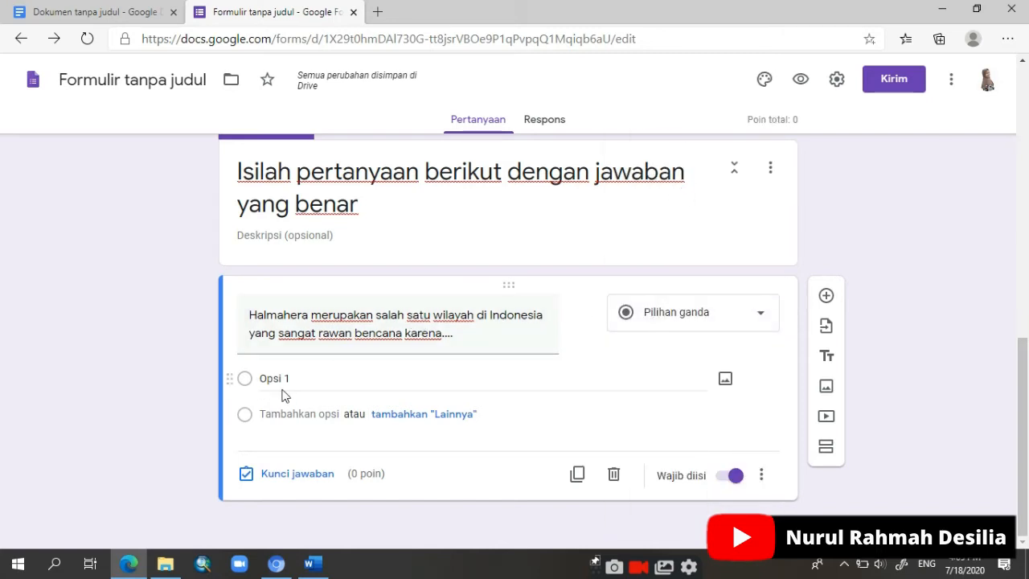
Step: Copy answer a of question 1 from Word into the first option without its letter, and add a second option
click(313, 563)
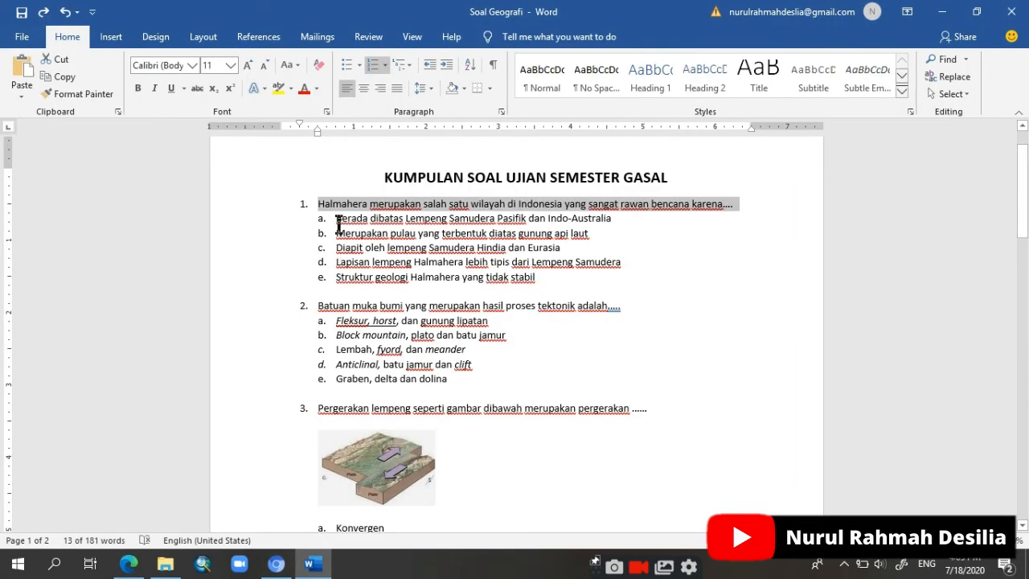
drag(336, 218, 609, 229)
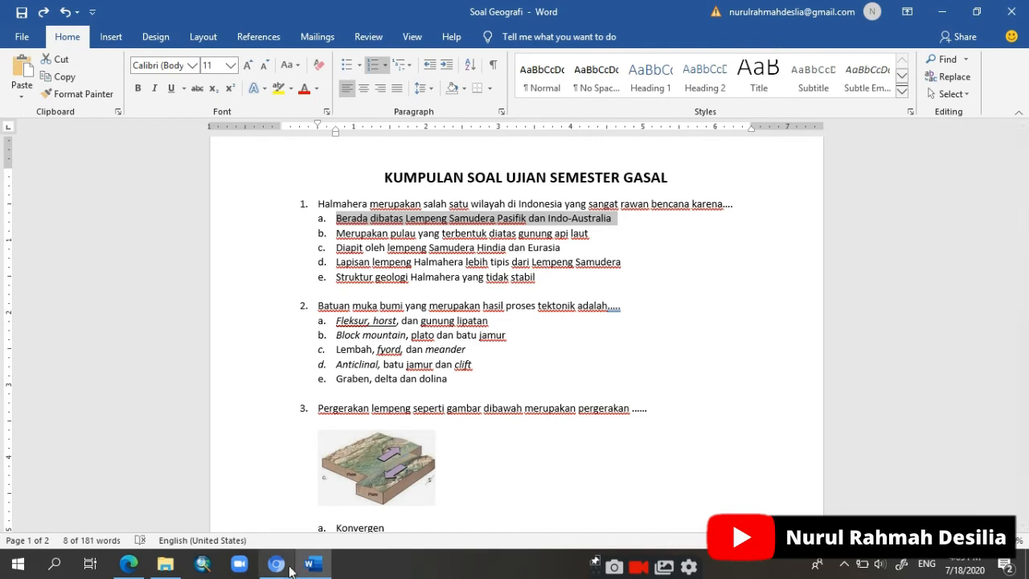
click(131, 563)
click(314, 378)
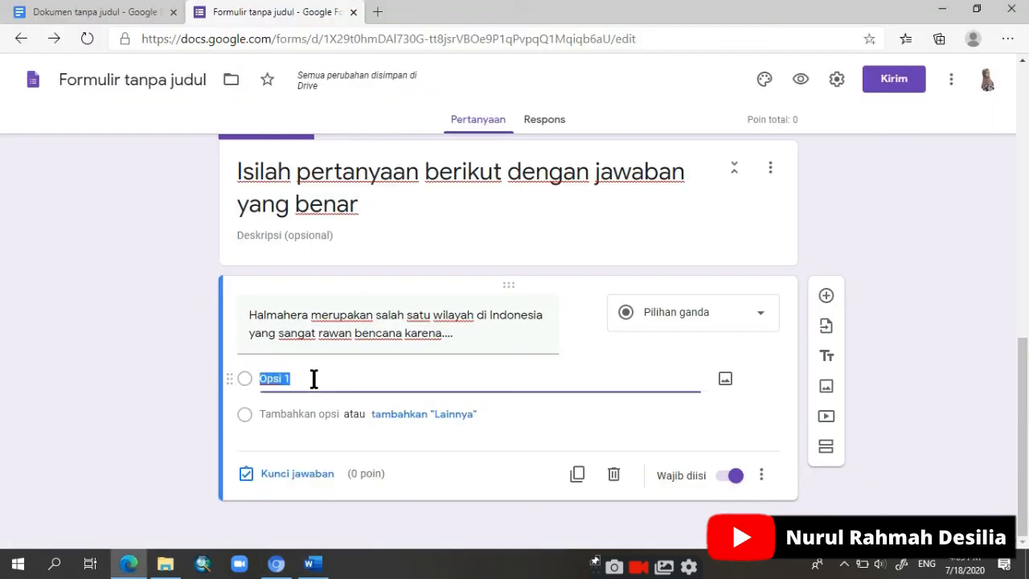
key(ctrl+v)
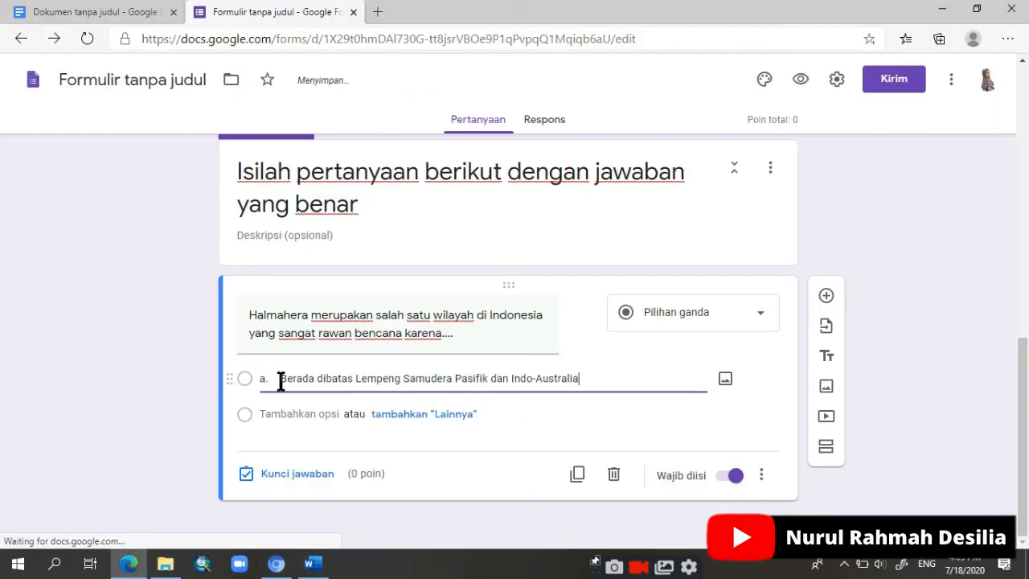
key(BackSpace)
key(BackSpace)
key(BackSpace)
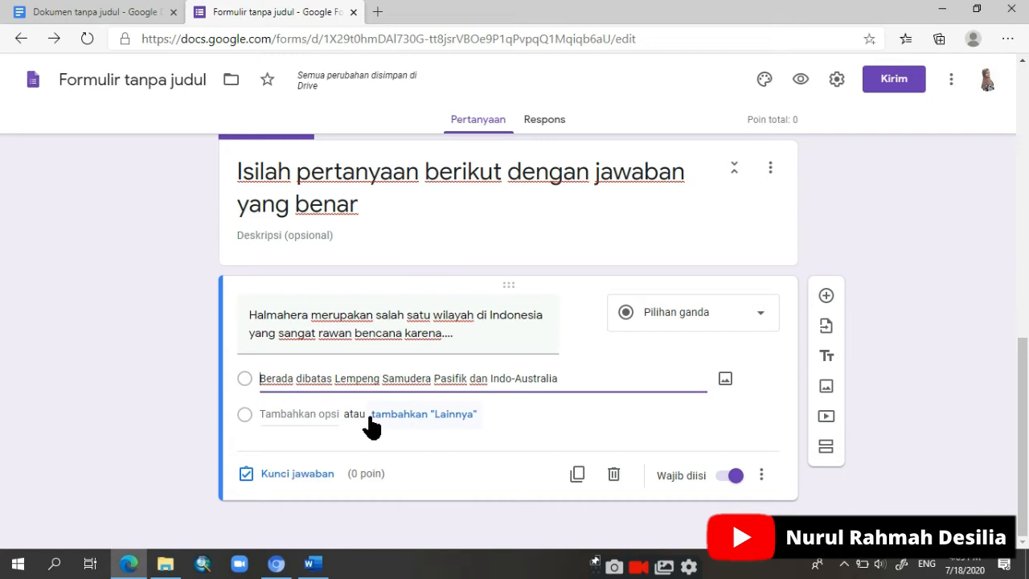
click(313, 415)
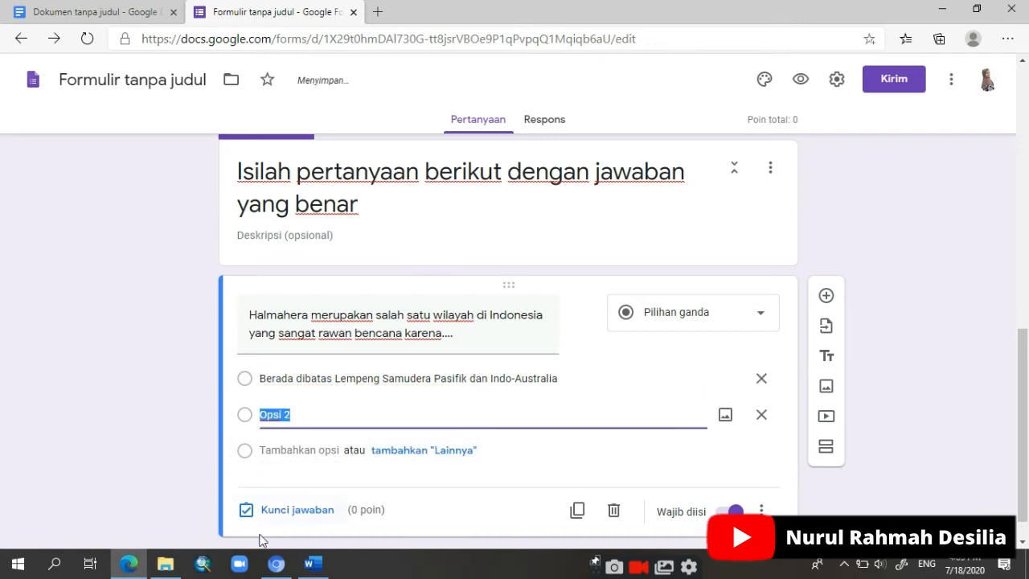
Step: In the Soal Geografi document in Word, remove the a–e list lettering from question 1's five answer choices
click(313, 563)
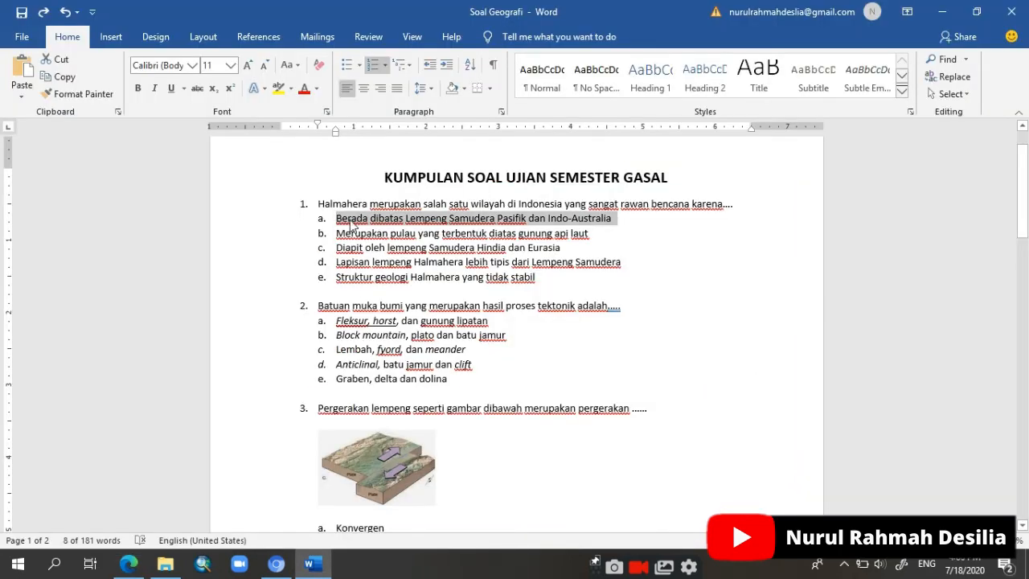
click(426, 248)
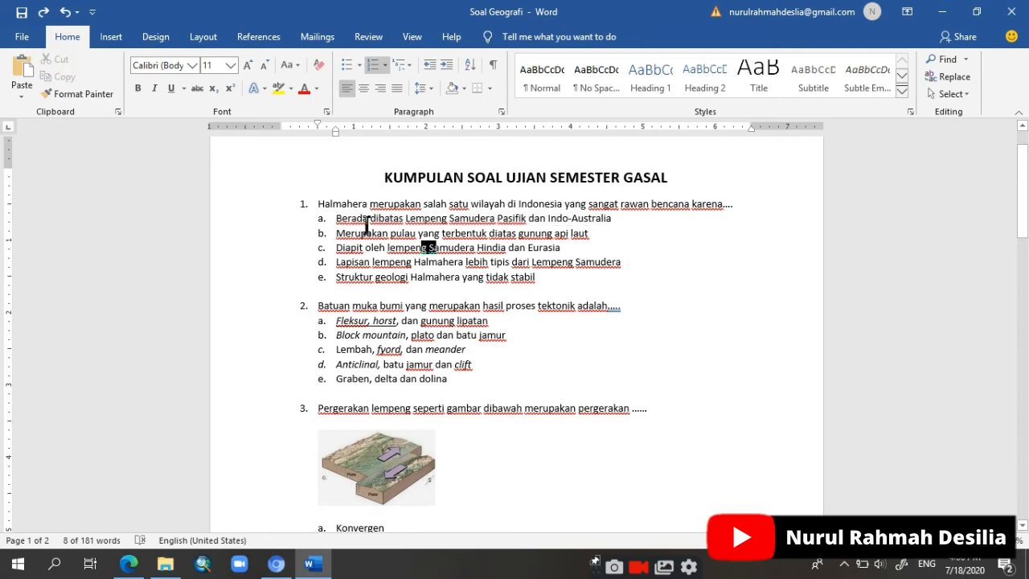
drag(336, 218, 554, 278)
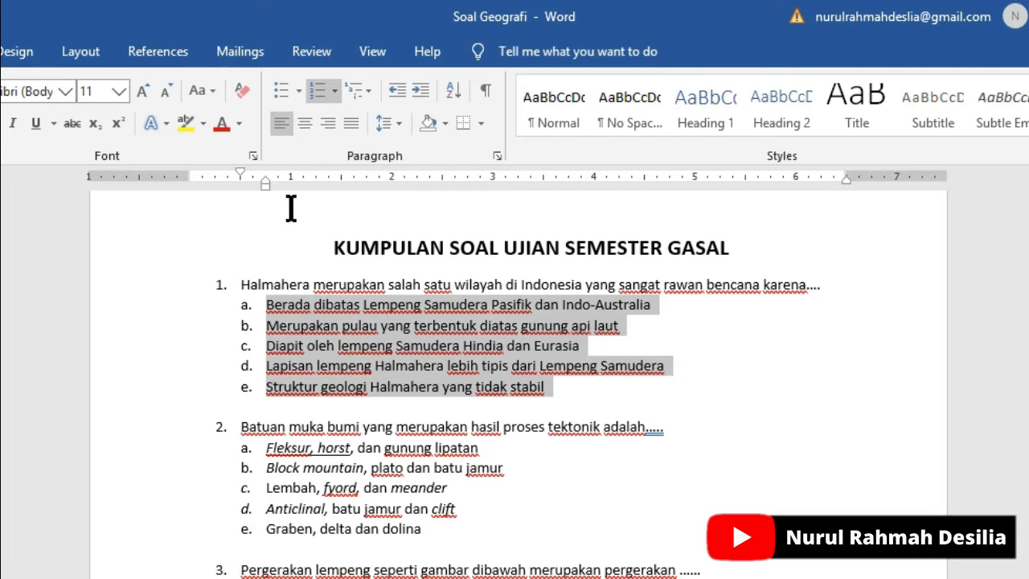
click(312, 93)
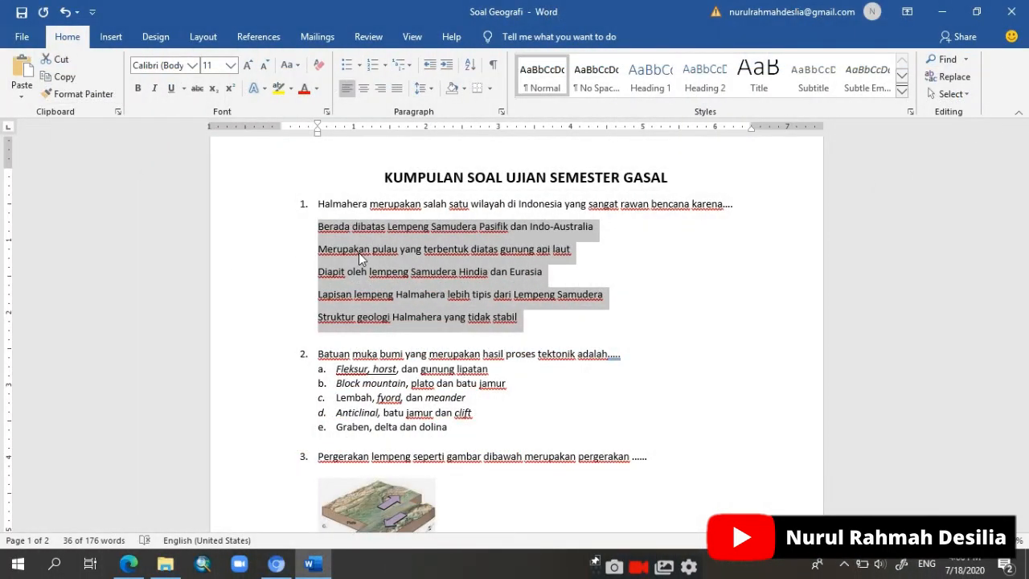
Step: In the form, replace the Halmahera question's first option with the five answer choices from Word and delete the leftover Opsi 2
click(133, 566)
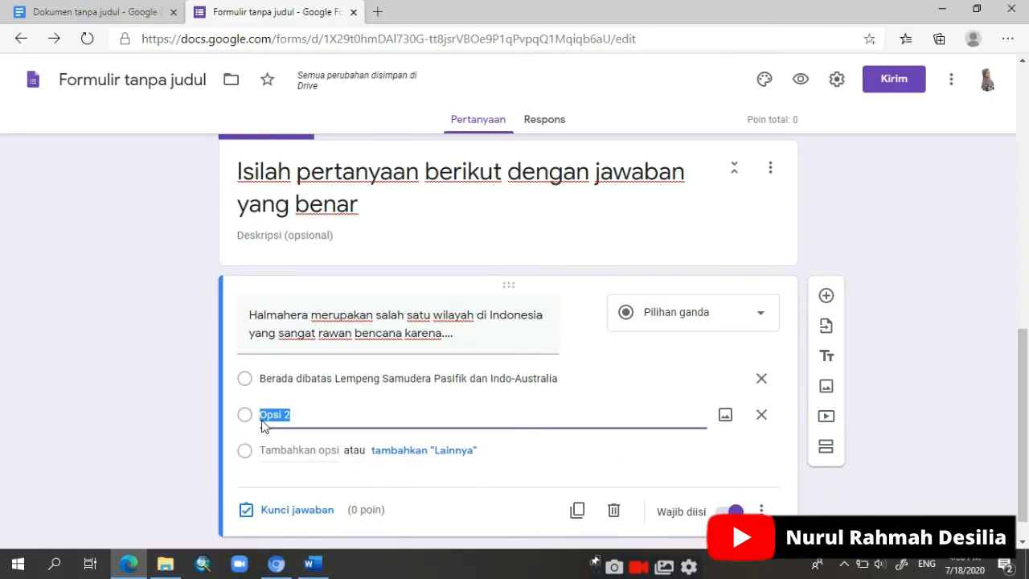
drag(260, 378, 394, 399)
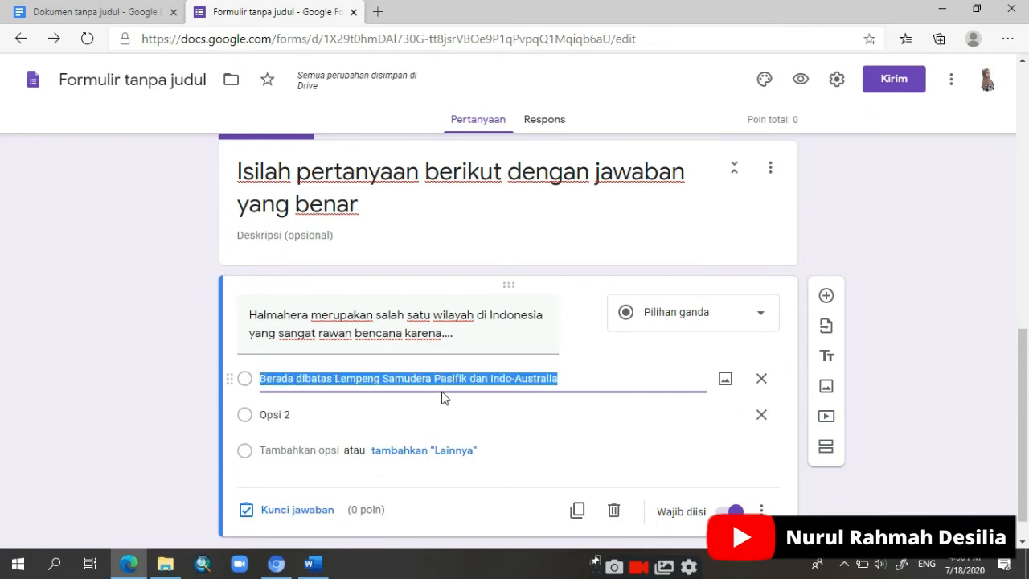
key(BackSpace)
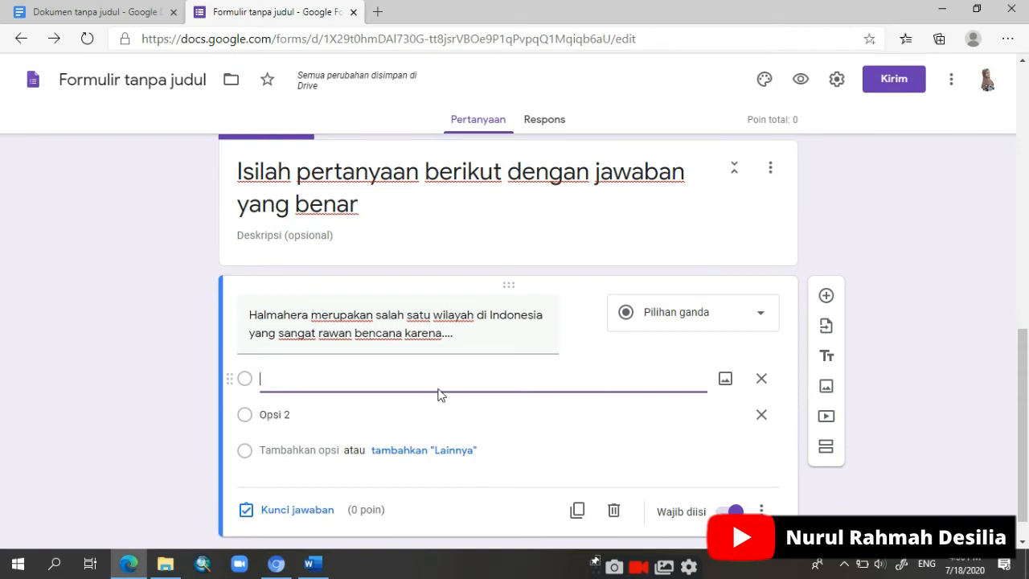
key(ctrl+v)
scroll(439, 394, down, 2)
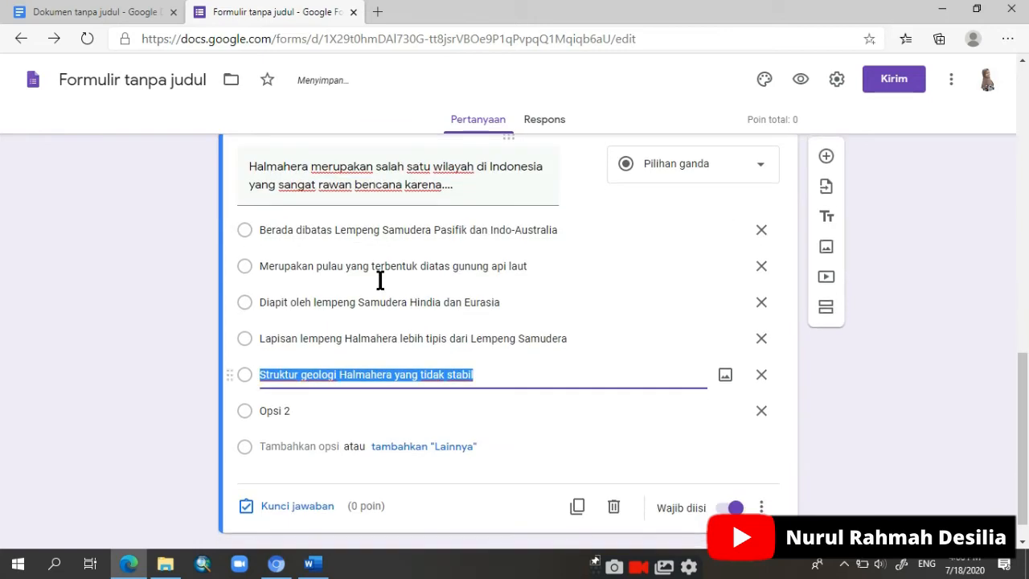
click(762, 412)
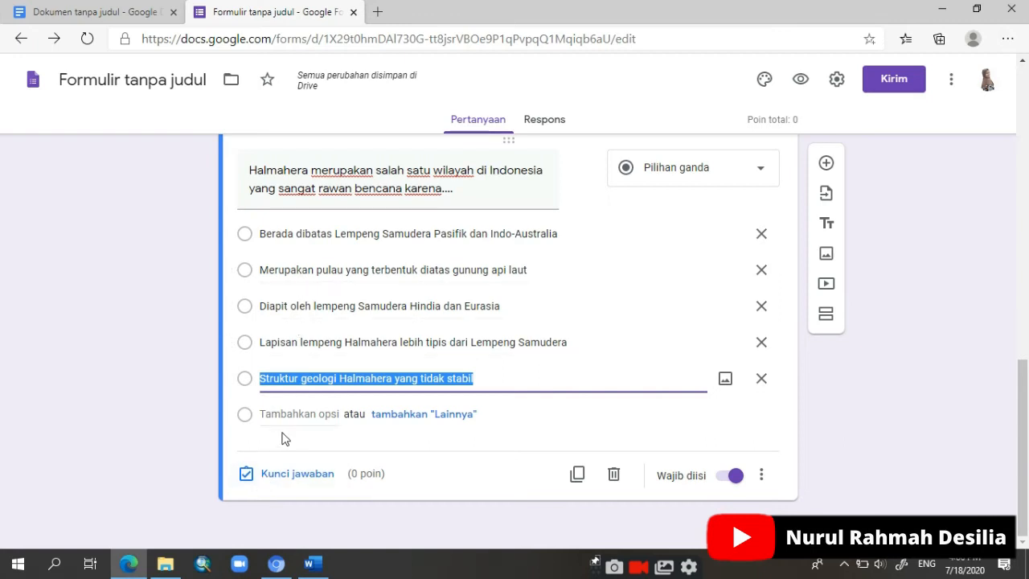
Step: In the Halmahera question's answer key, assign 20 points and mark "Berada dibatas Lempeng Samudera Pasifik dan Indo-Australia" as correct
click(291, 476)
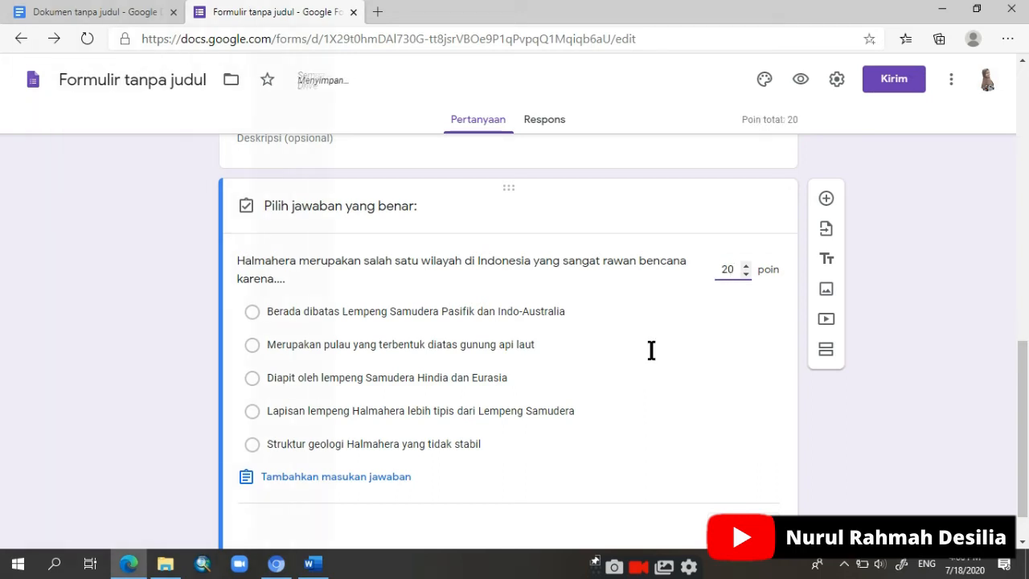
click(738, 281)
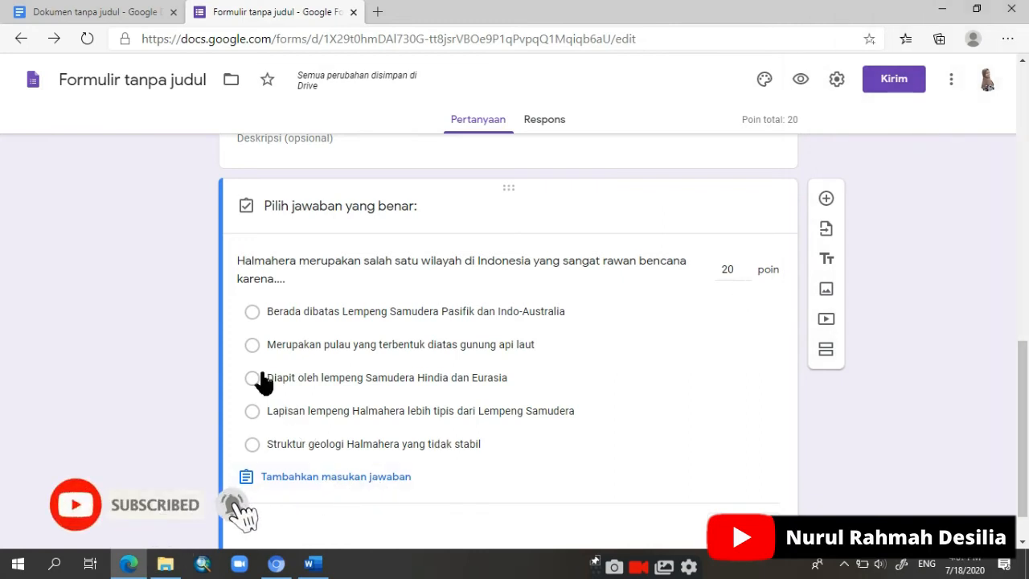
click(252, 312)
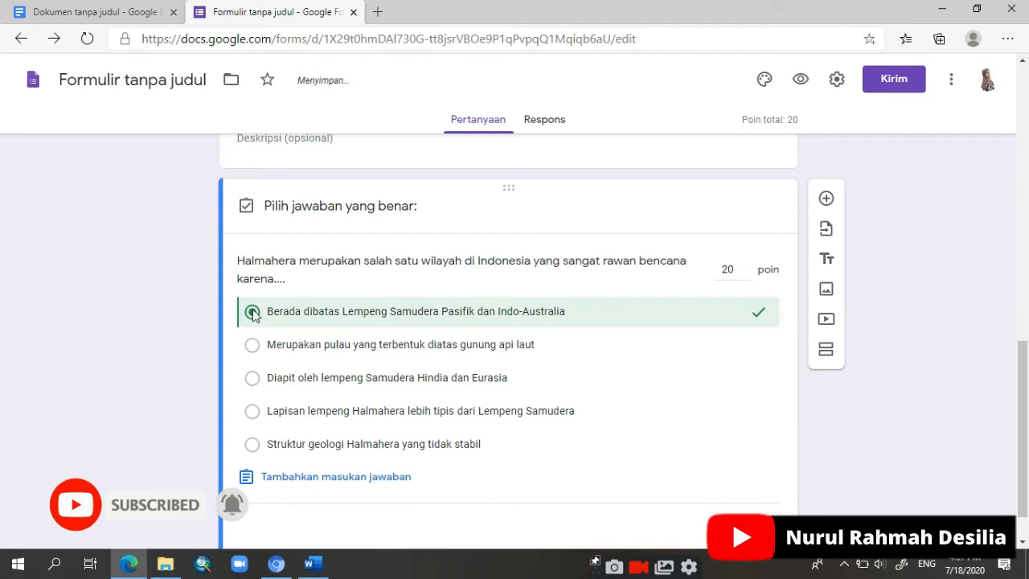
Step: Save the answer feedback blank, finish the answer key, and make the Halmahera question optional
click(278, 479)
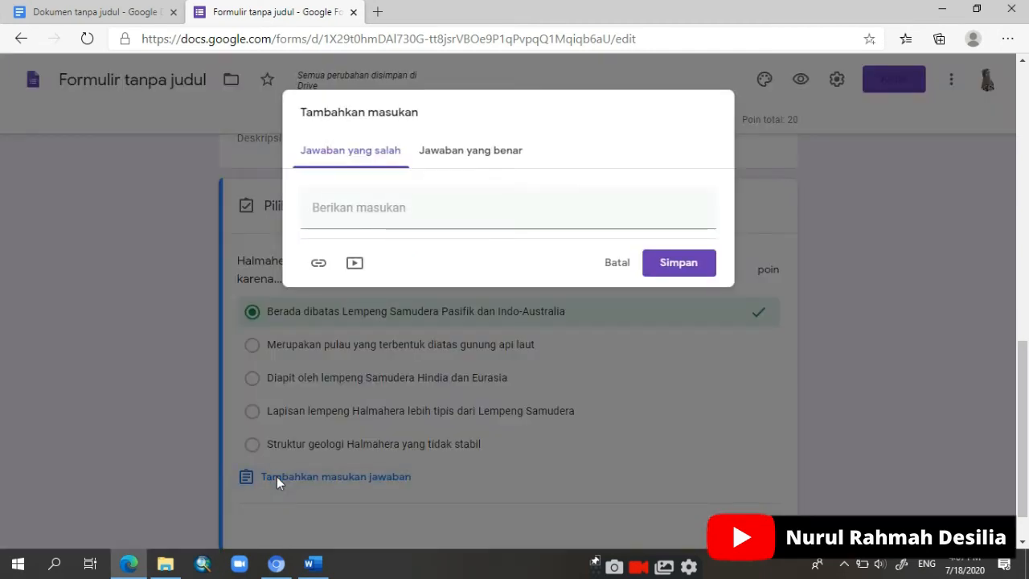
click(490, 161)
click(679, 273)
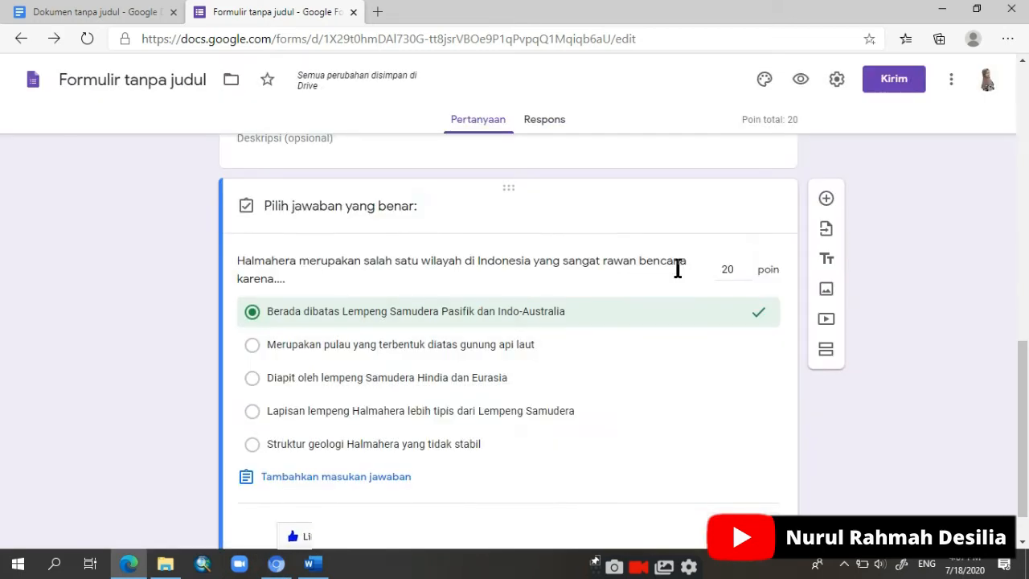
scroll(661, 379, down, 1)
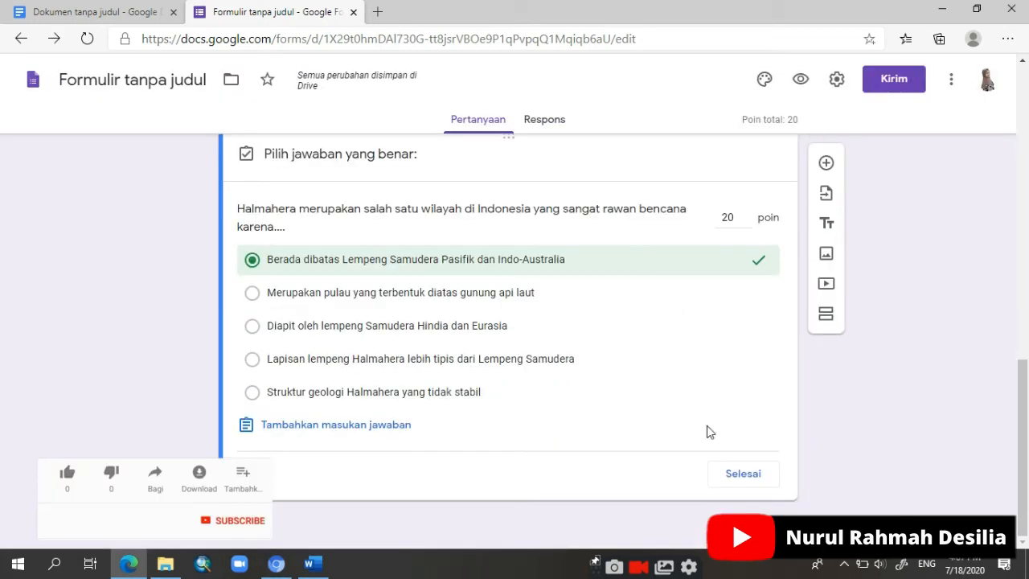
click(737, 480)
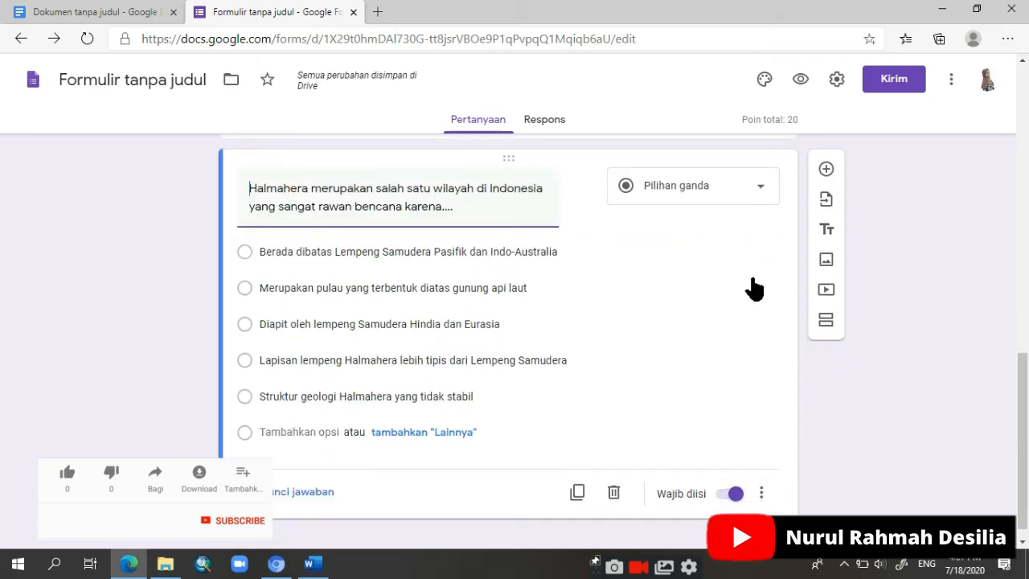
click(732, 494)
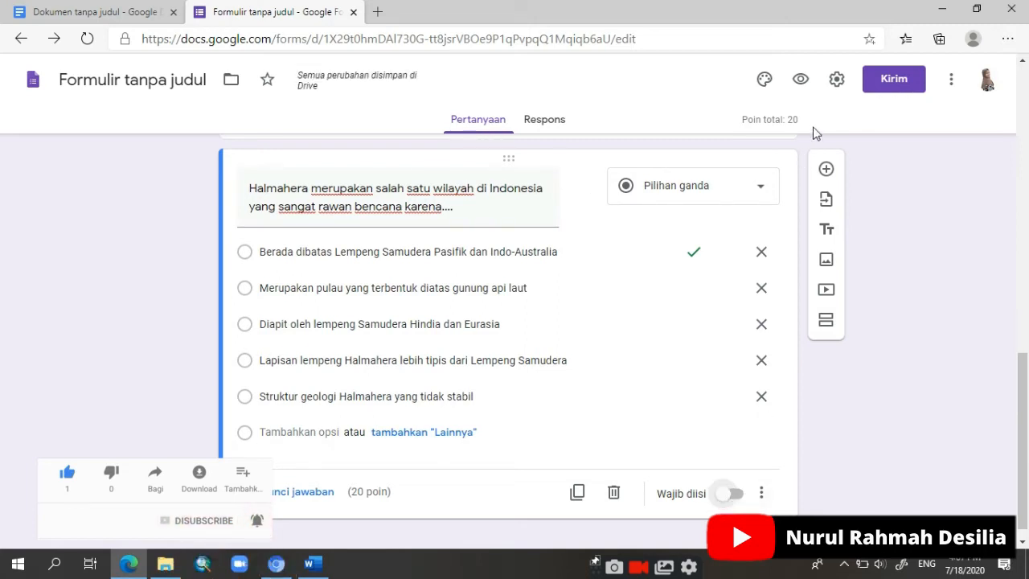
Step: Add a new question and paste in question 2, "Batuan muka bumi yang merupakan hasil proses tektonik adalah.....", from Word without its number
click(827, 170)
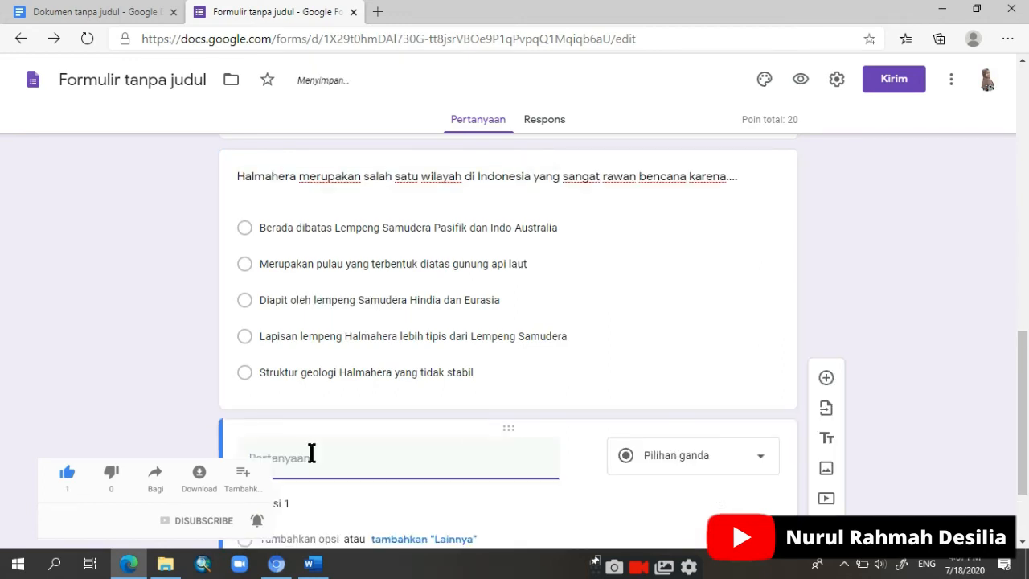
click(313, 564)
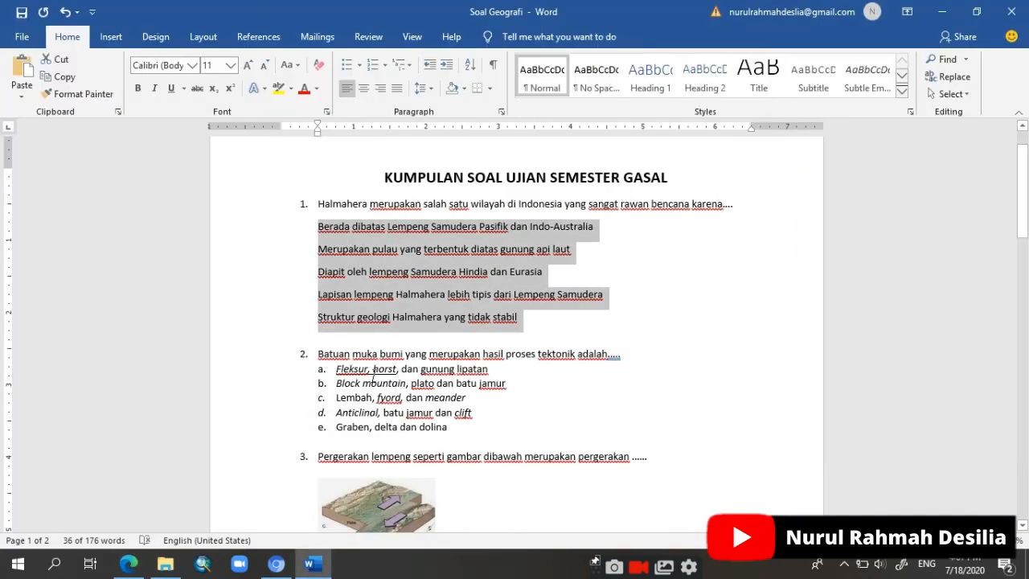
scroll(373, 372, down, 3)
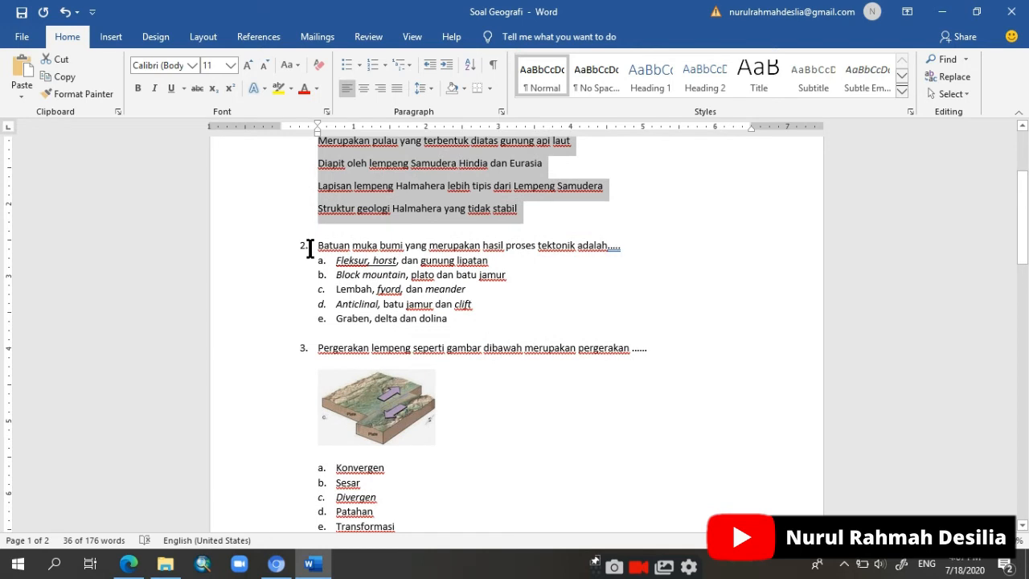
drag(316, 247, 623, 251)
right_click(624, 249)
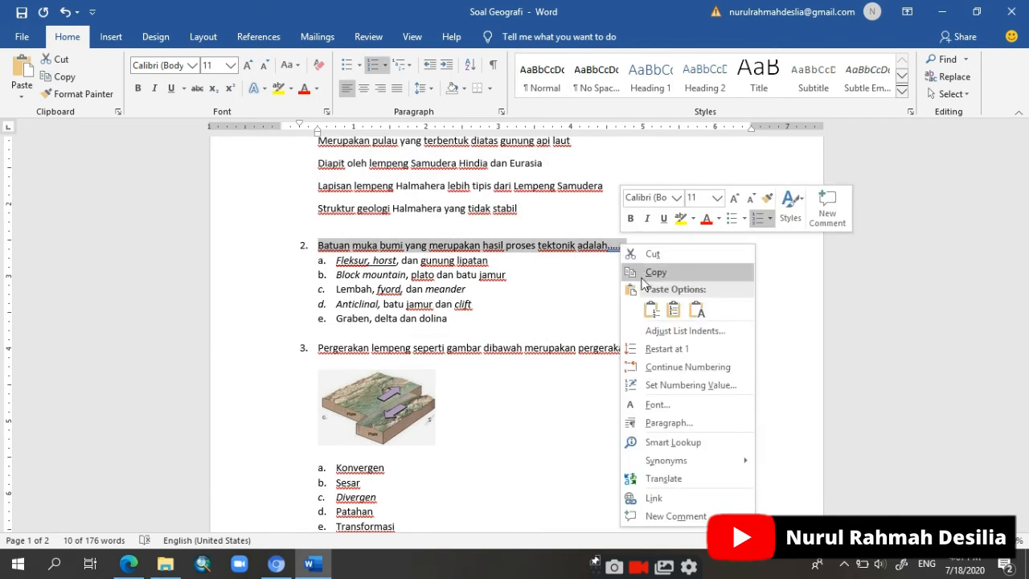
click(652, 271)
click(129, 562)
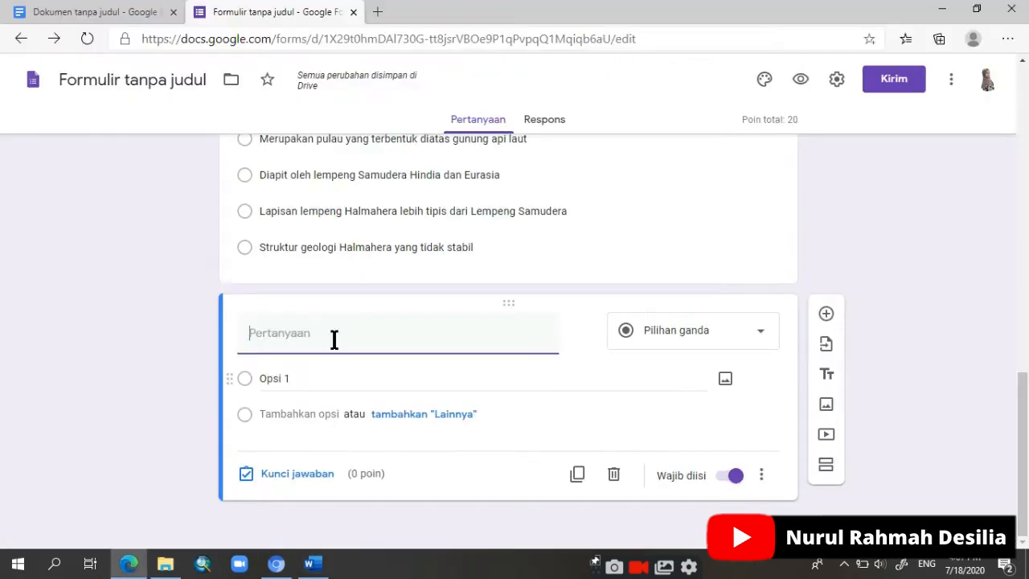
key(ctrl+v)
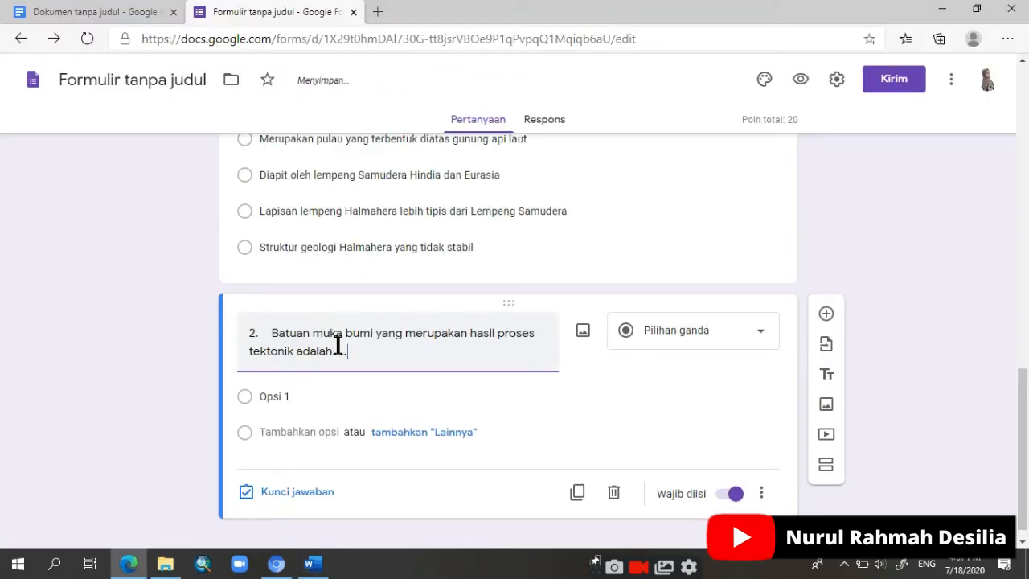
key(BackSpace)
key(BackSpace)
key(BackSpace)
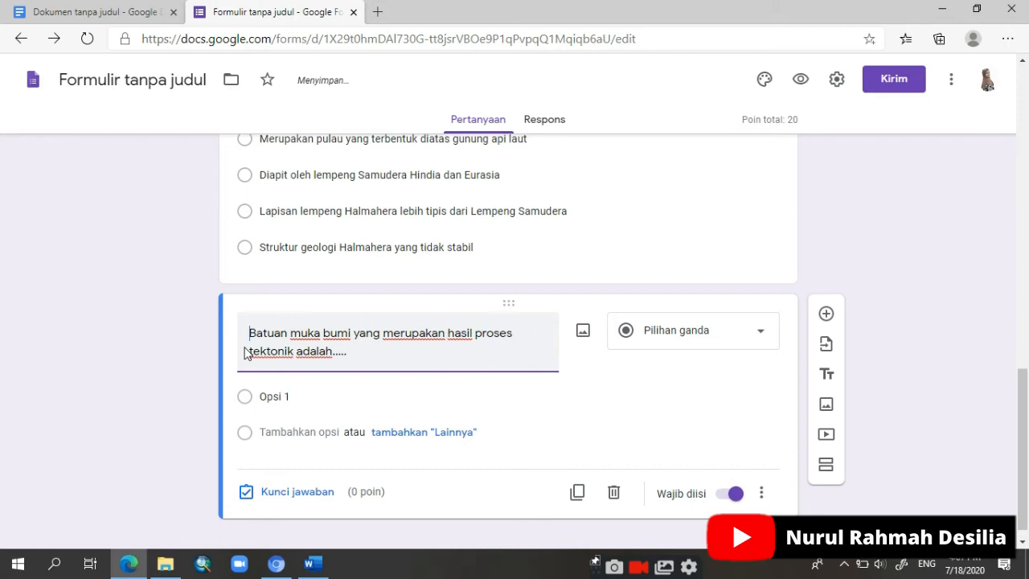
Step: In Word, remove the lettering from question 2's five answer choices, copy them, and paste them over Opsi 1 in the form
key(alt+Tab)
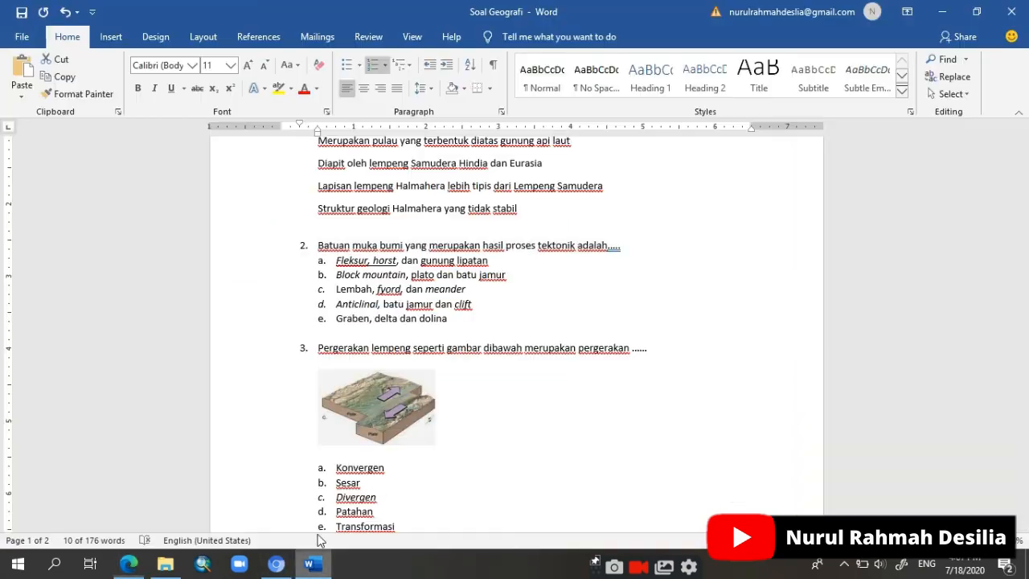
drag(297, 266, 487, 319)
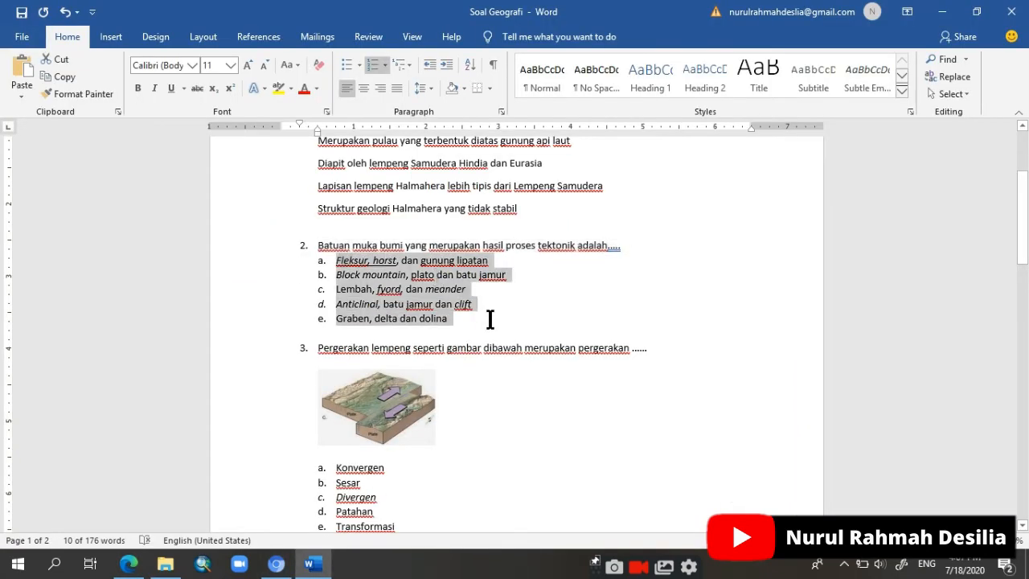
click(372, 65)
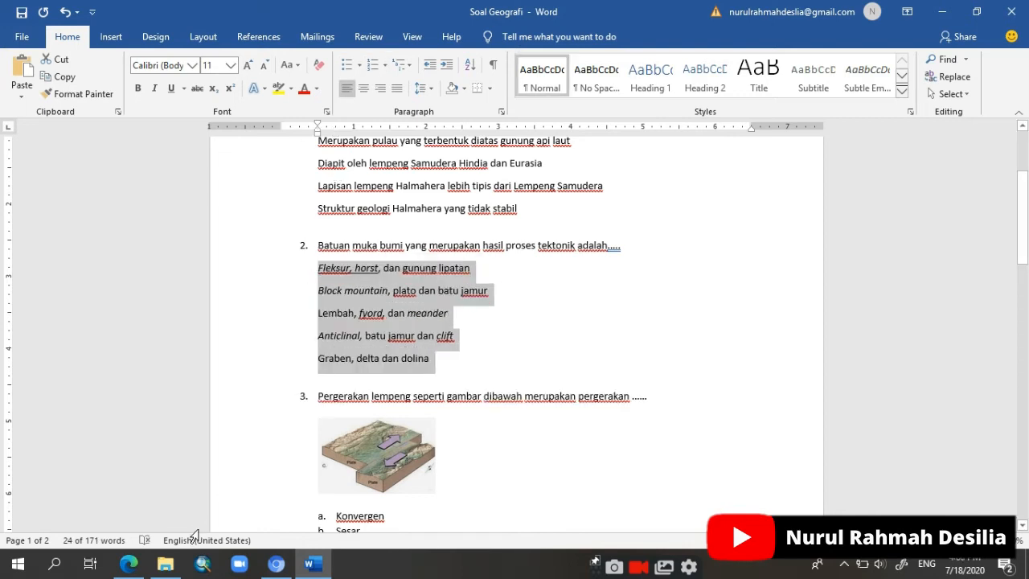
click(128, 563)
click(292, 402)
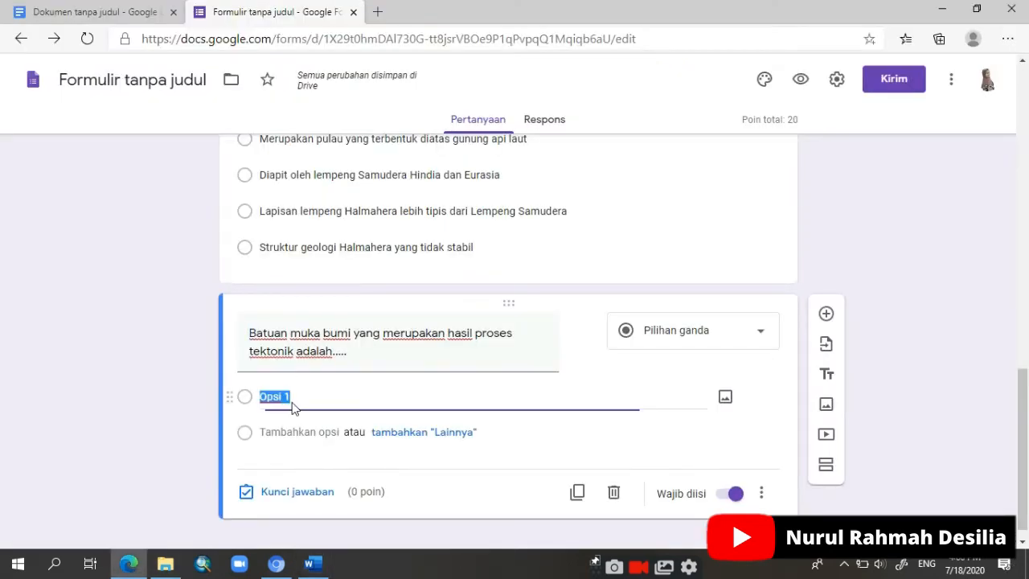
key(ctrl+v)
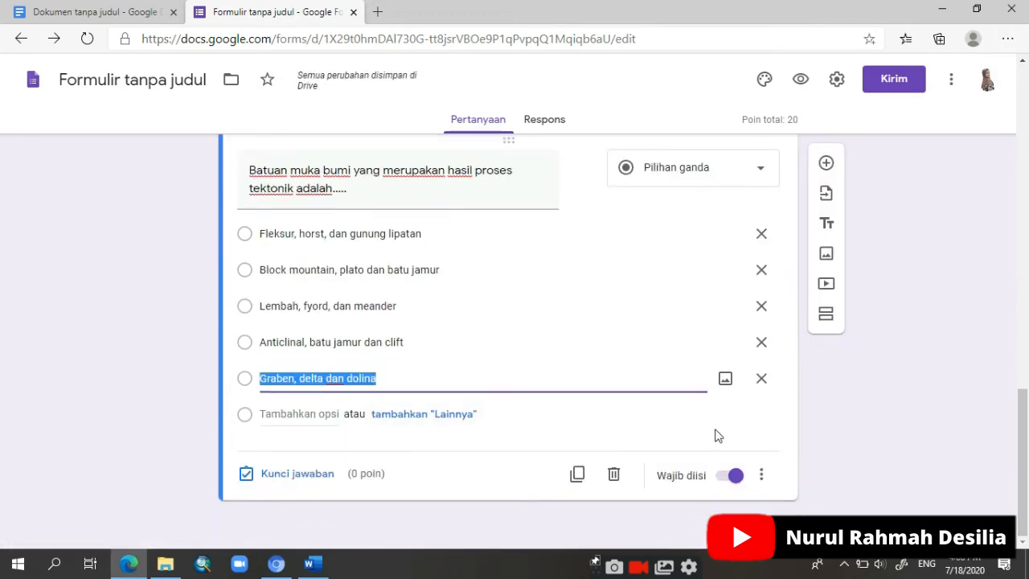
Step: In question 2's answer key, assign 20 points, mark "Fleksur, horst, dan gunung lipatan" as correct, and finish the key
click(299, 474)
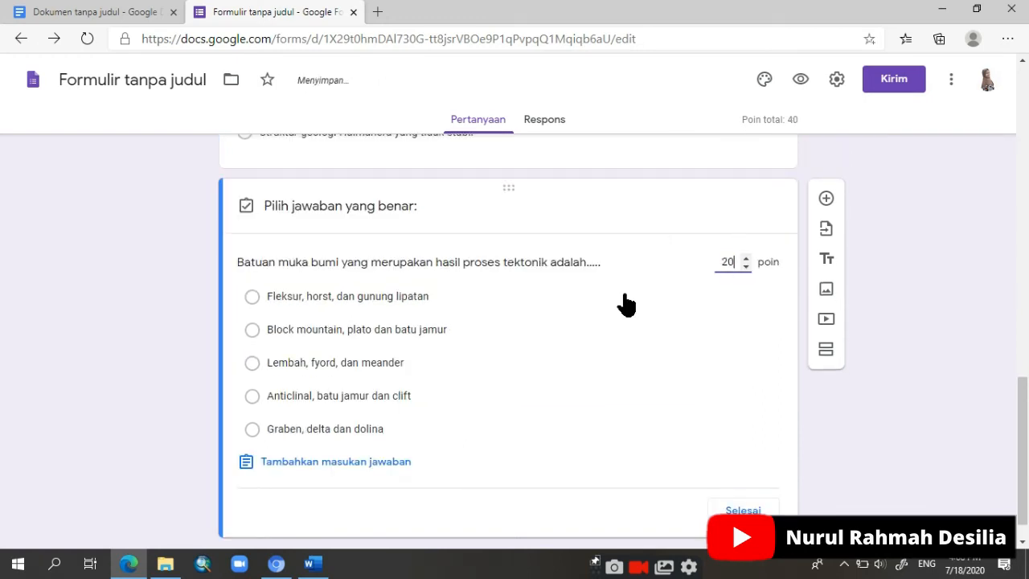
click(253, 302)
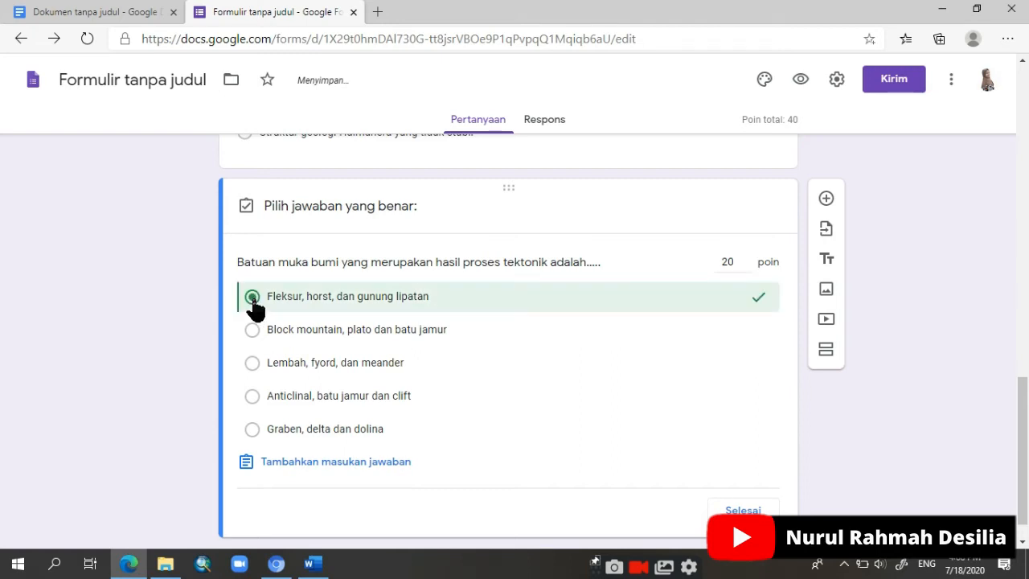
click(742, 510)
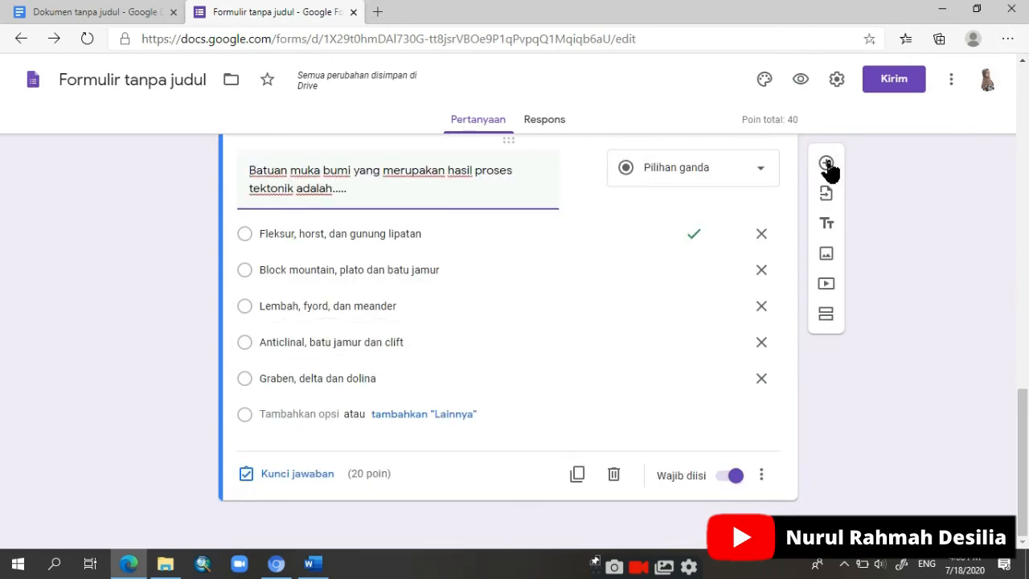
Step: Add a new question and paste in question 3, "Pergerakan lempeng seperti gambar dibawah merupakan pergerakan ......", from Word without its number
click(827, 164)
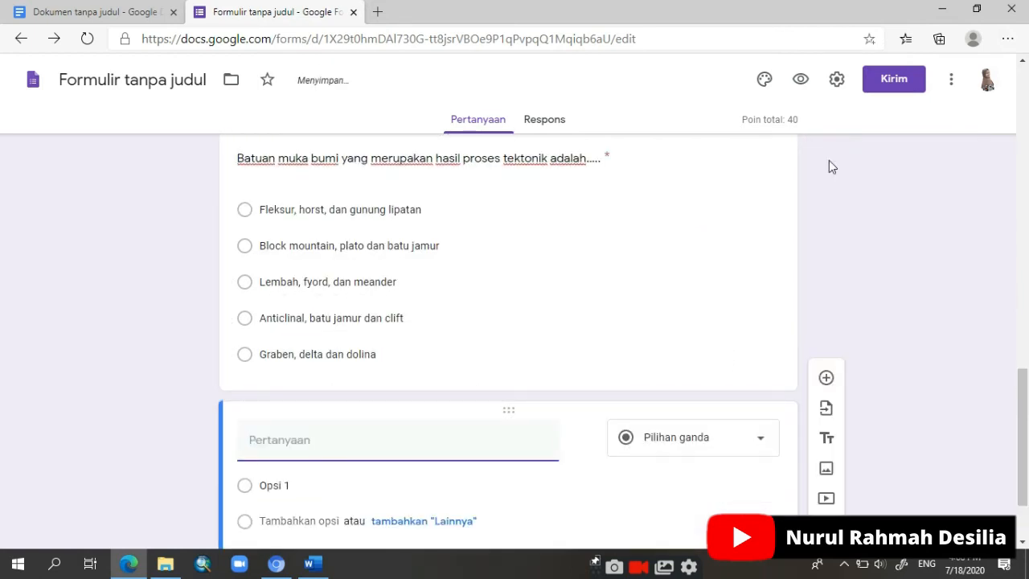
click(312, 563)
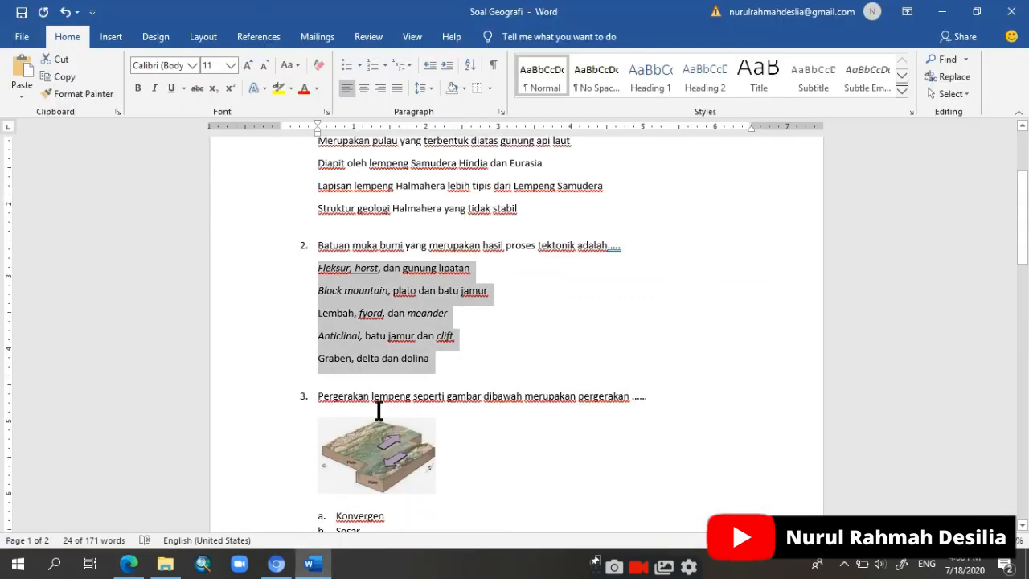
scroll(384, 412, down, 3)
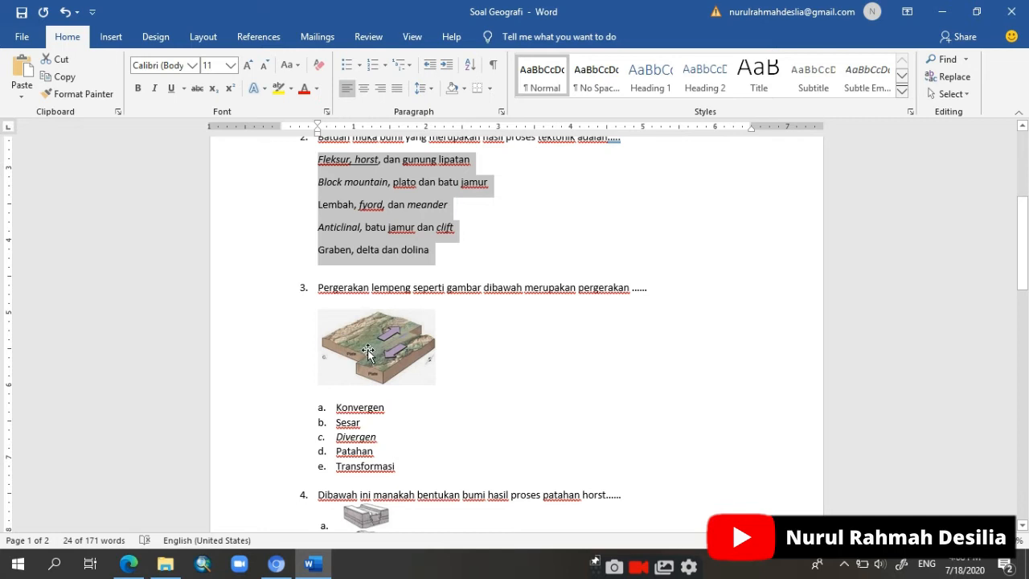
drag(317, 287, 656, 289)
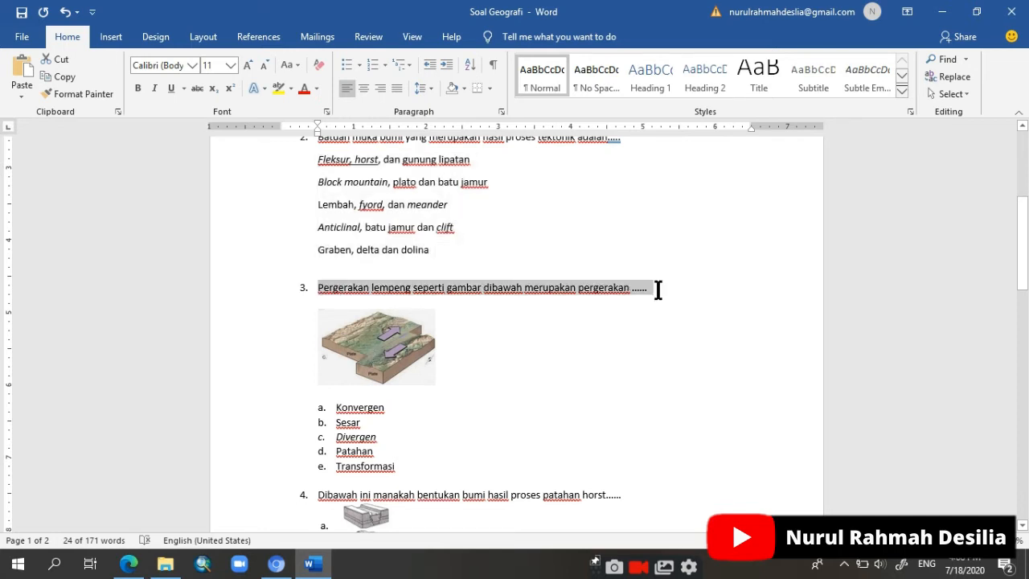
click(129, 564)
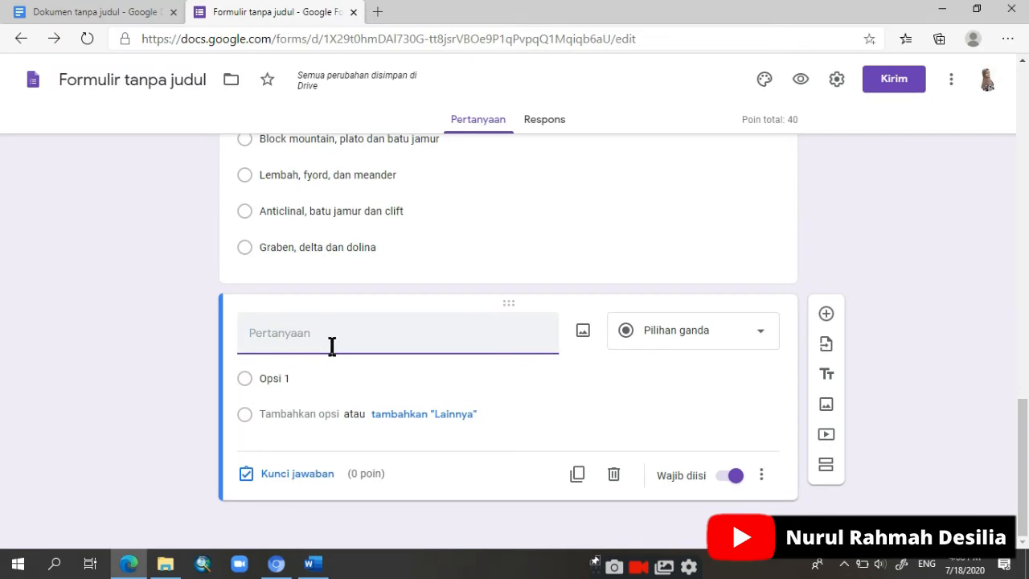
key(ctrl+v)
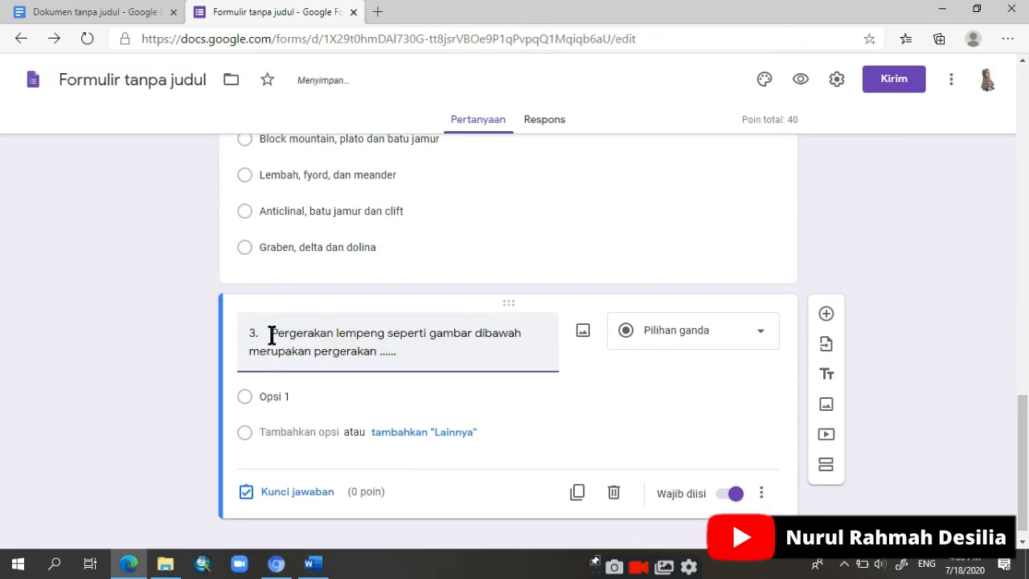
key(BackSpace)
key(BackSpace)
key(BackSpace)
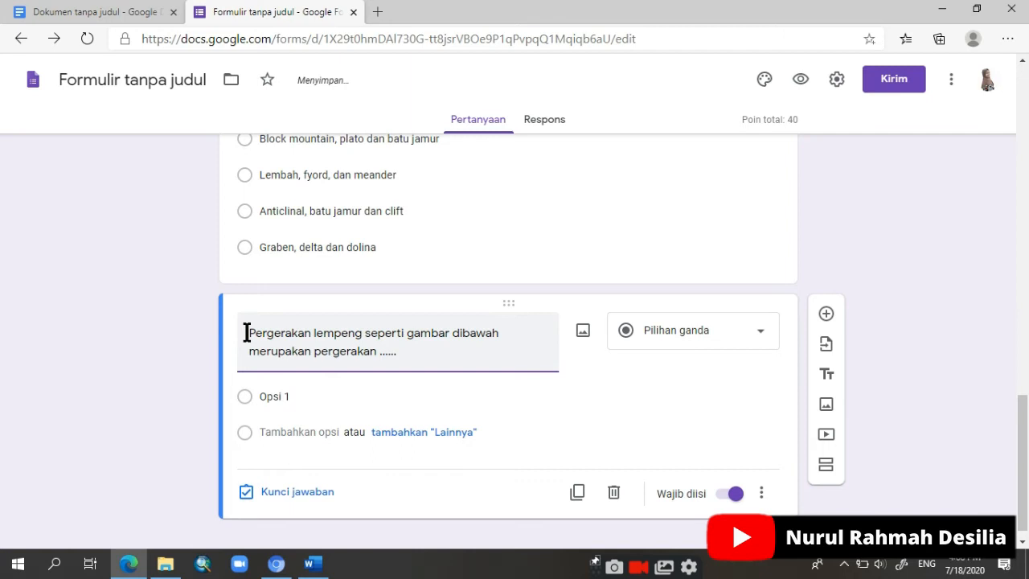
Step: In Word, save question 3's plate movement picture to the Pictures folder as "gambar 1" in JPEG File Interchange Format
click(313, 565)
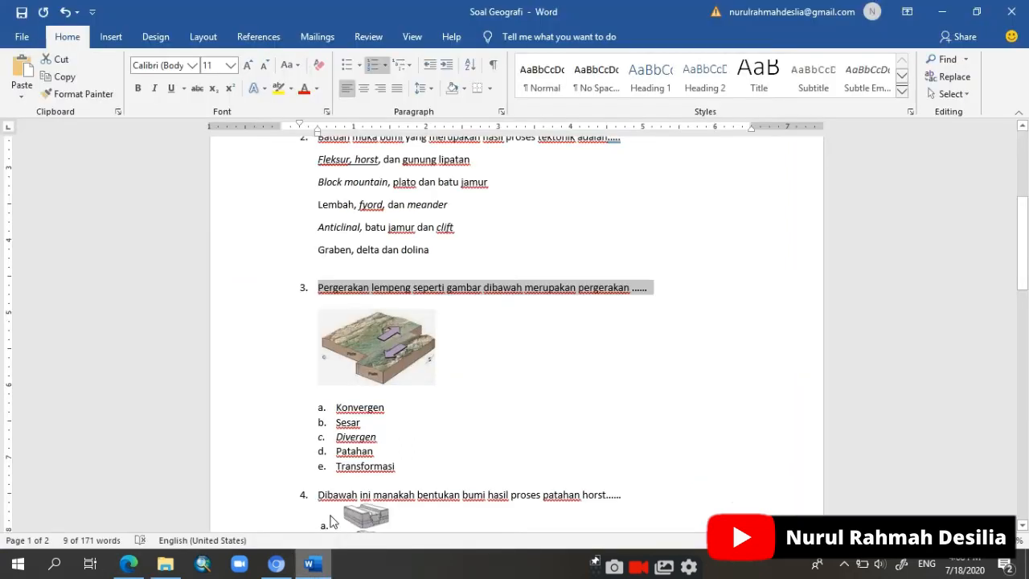
click(375, 341)
click(515, 348)
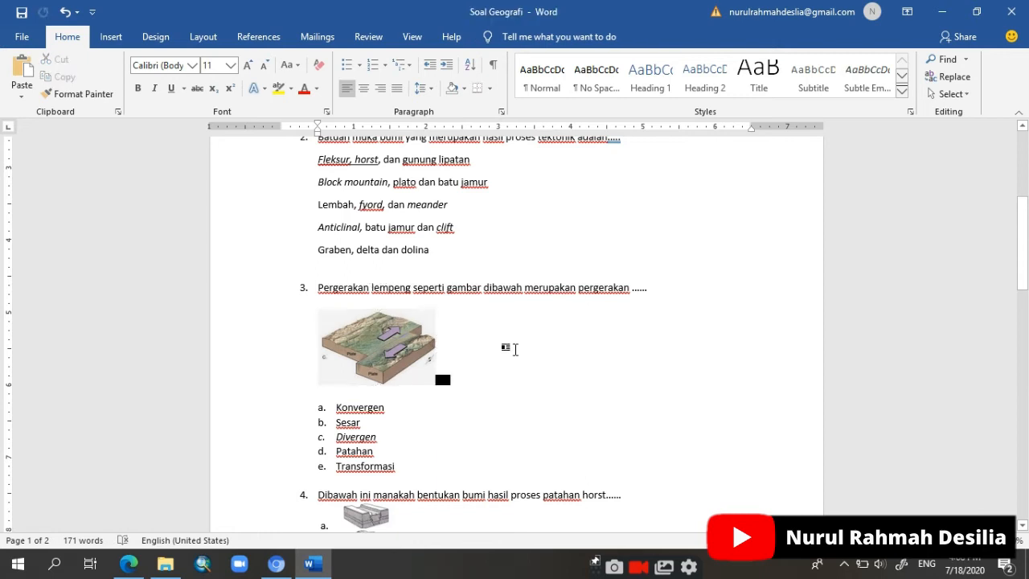
click(393, 338)
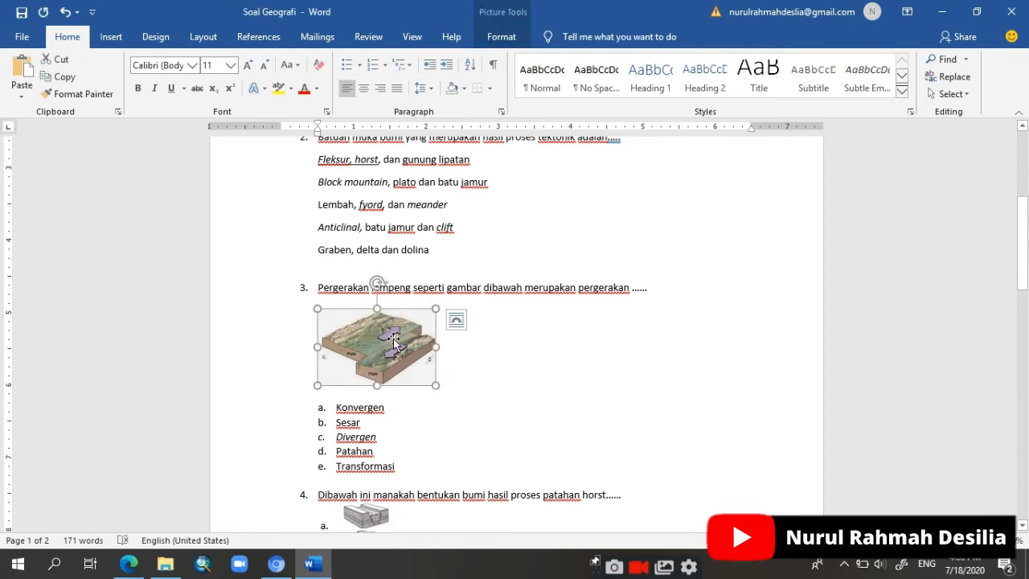
right_click(393, 340)
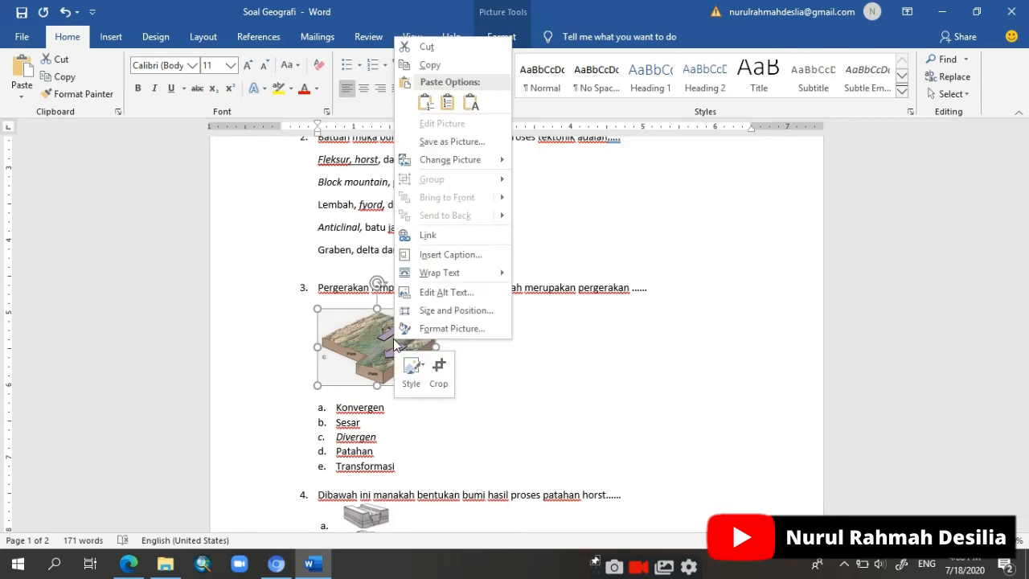
click(452, 143)
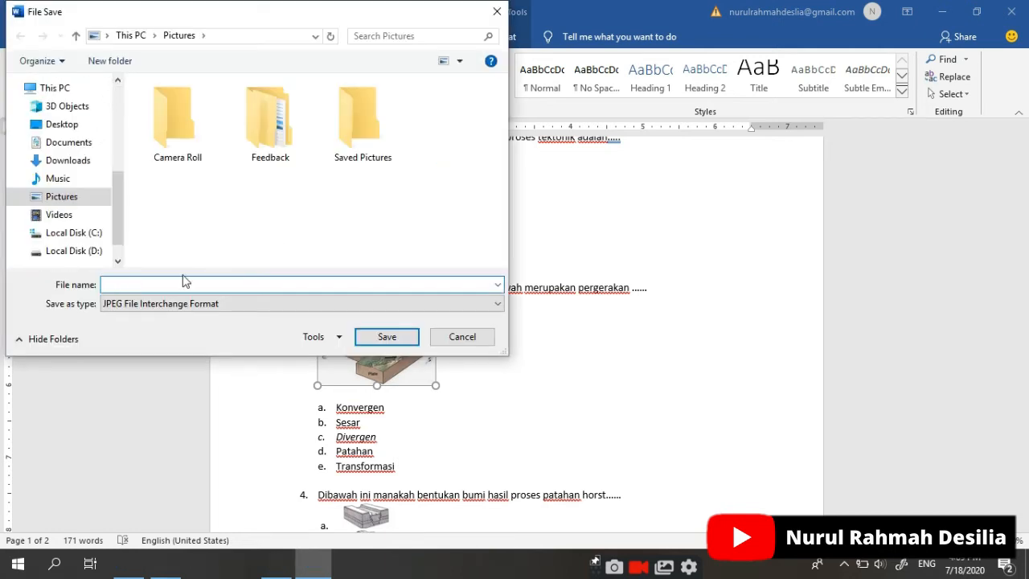
click(90, 198)
click(187, 285)
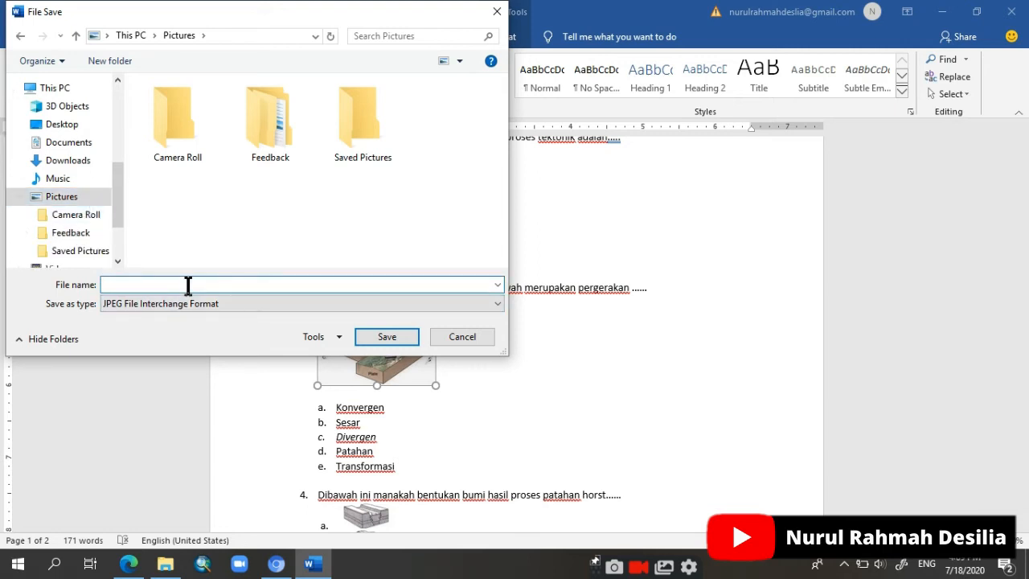
text(gambar 1)
click(199, 305)
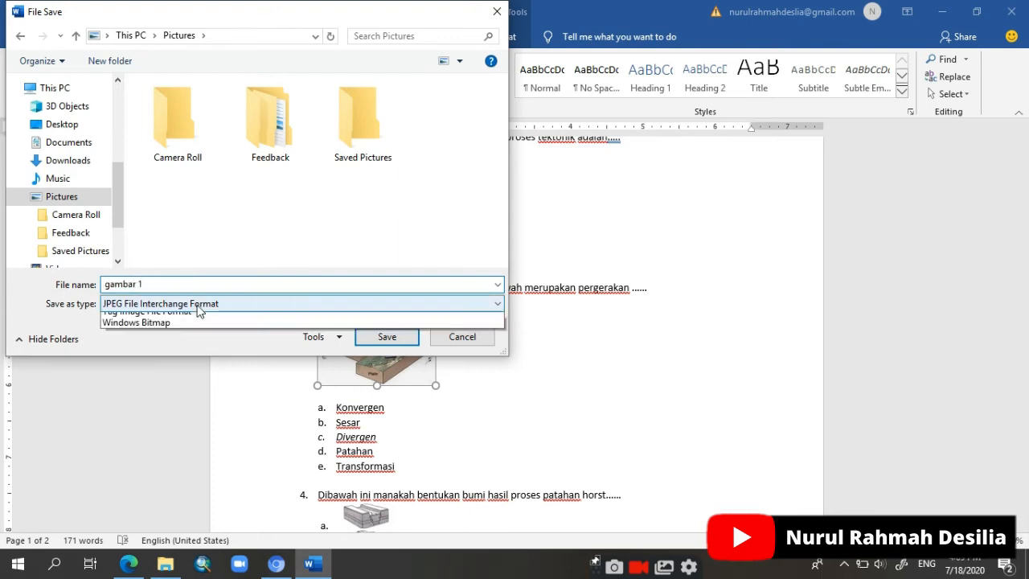
click(169, 330)
click(388, 341)
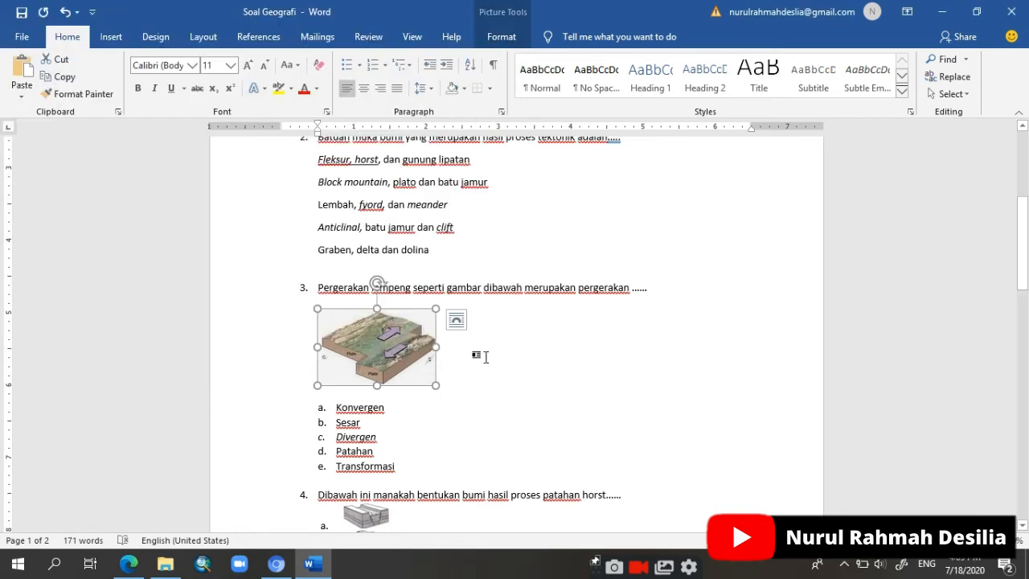
click(485, 357)
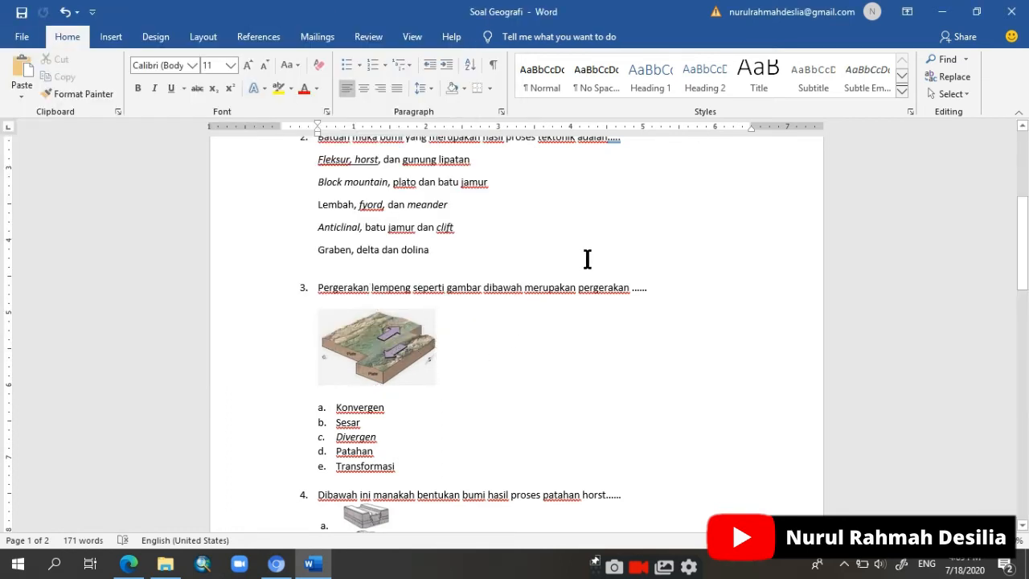
Step: Open Snipping Tool and capture a snip around question 3's plate movement picture in the Word document
click(56, 564)
text(sni)
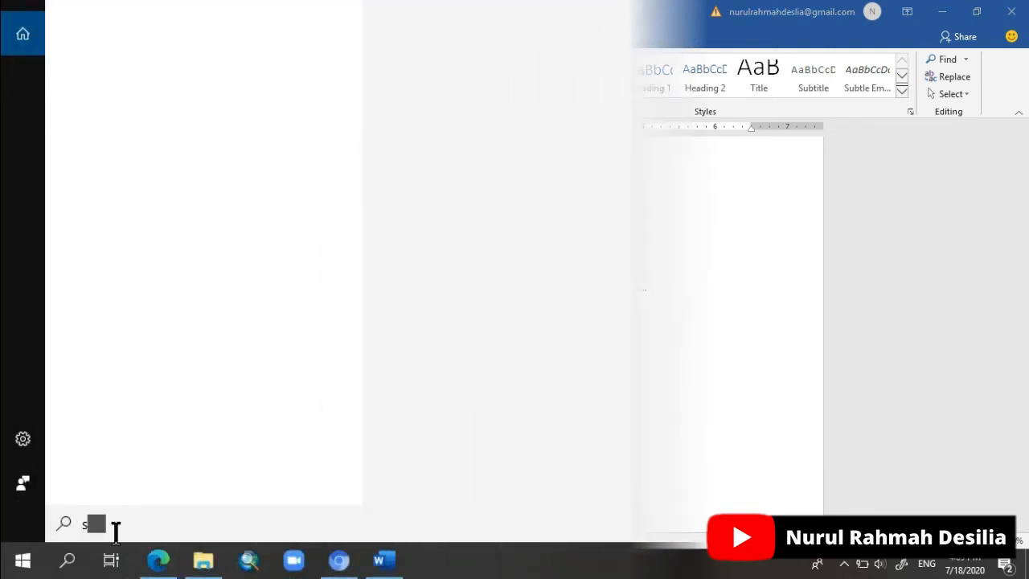
text(pp)
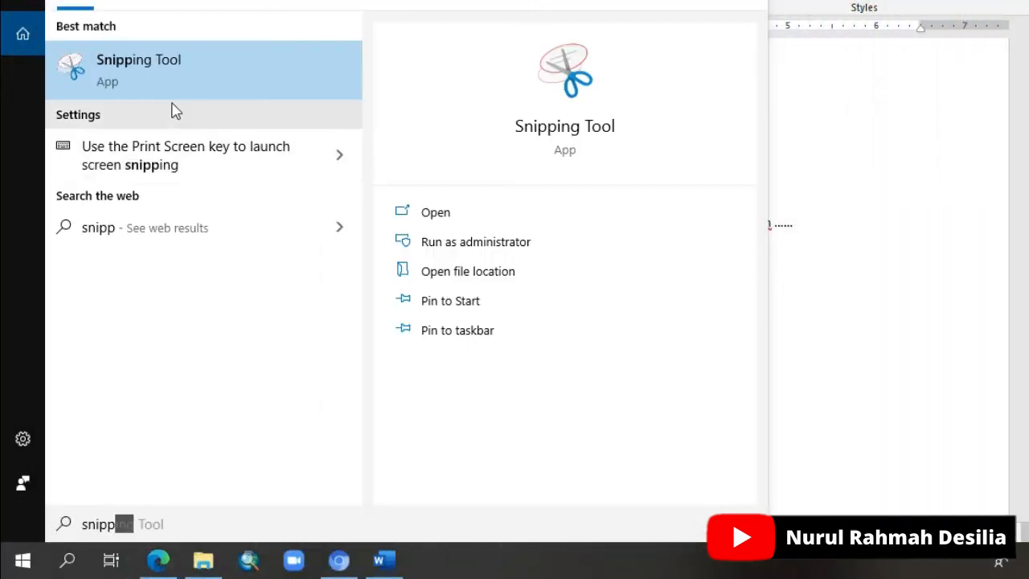
click(152, 176)
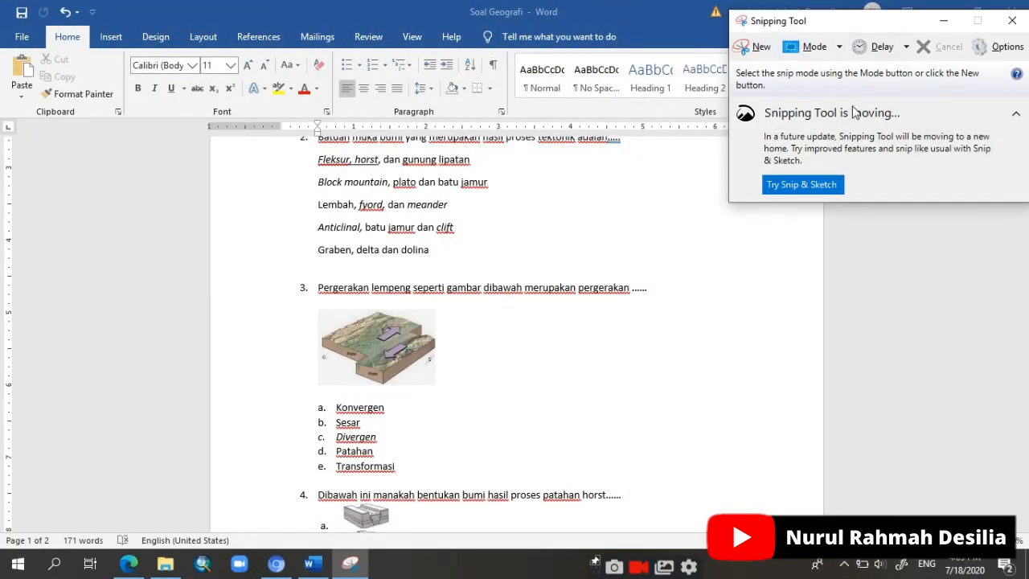
click(751, 49)
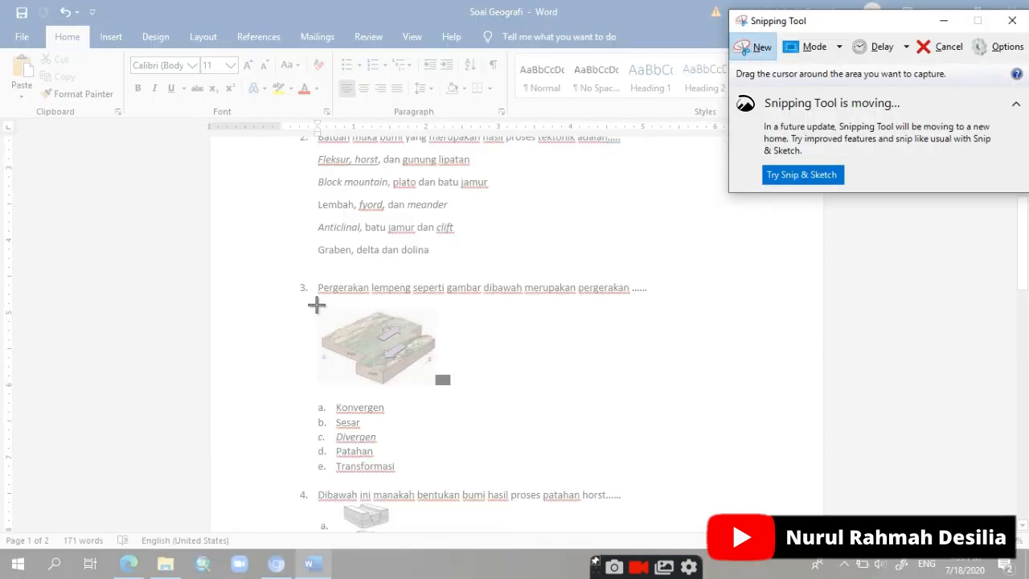
drag(316, 299, 439, 389)
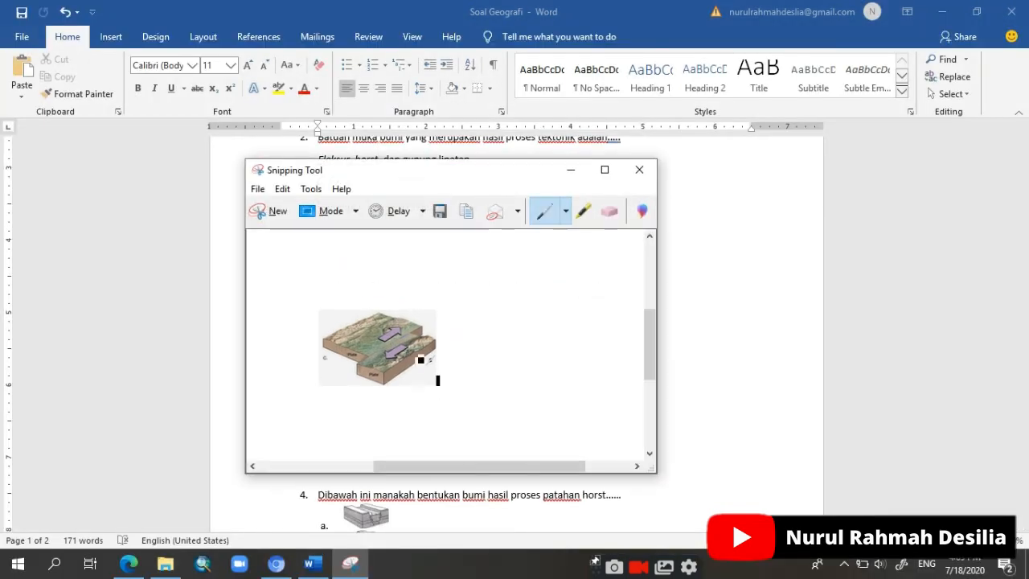
Step: Save the snip to the Pictures folder as the PNG file "gambar 2", and return to the form in the browser
click(259, 190)
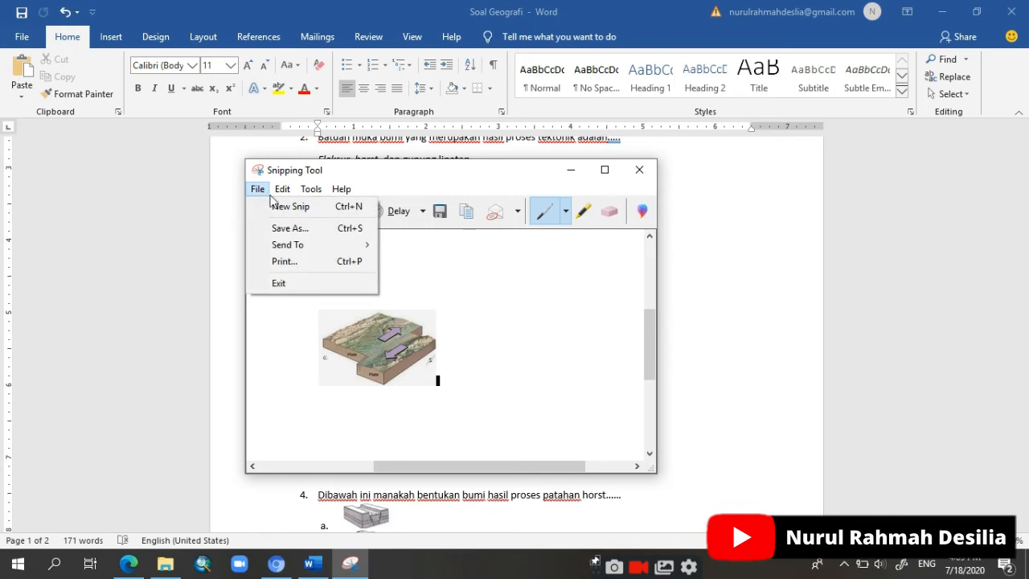
click(296, 230)
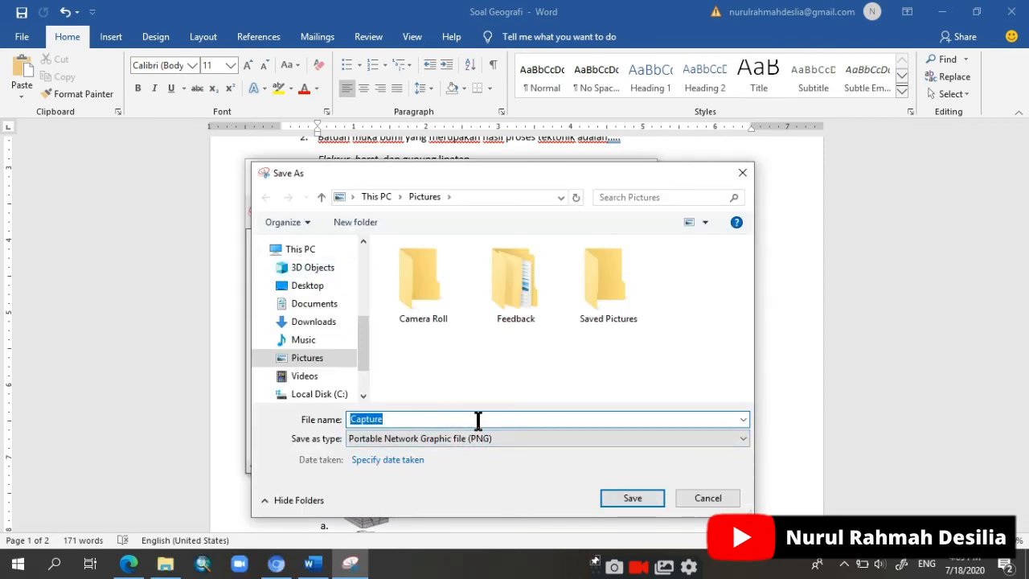
text(gambar)
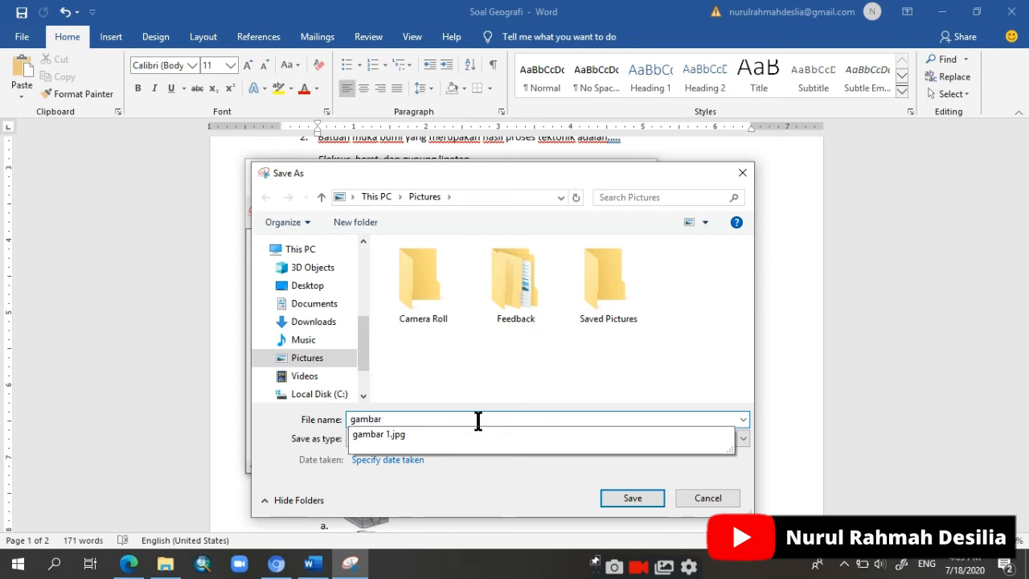
text( 2)
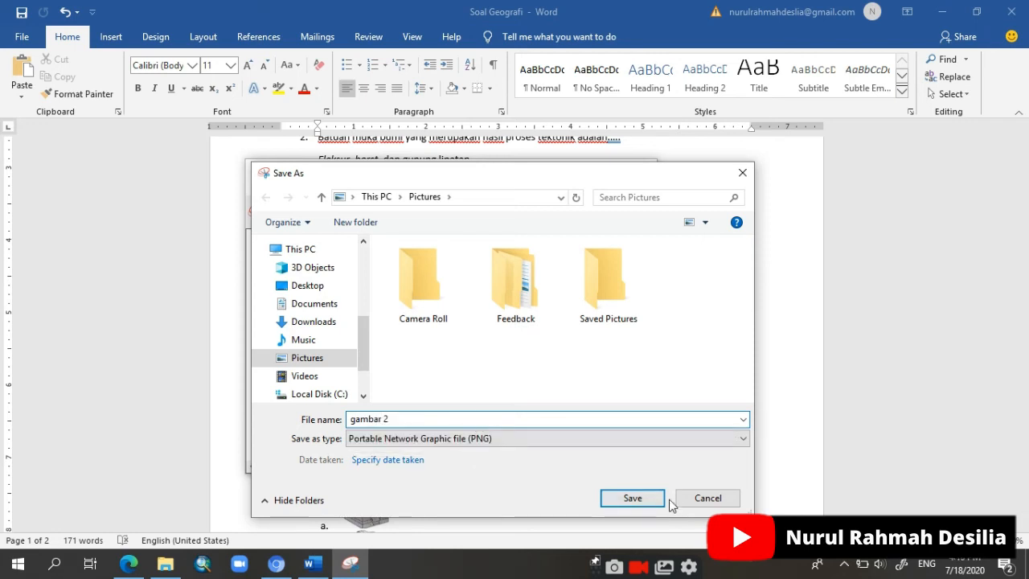
click(635, 503)
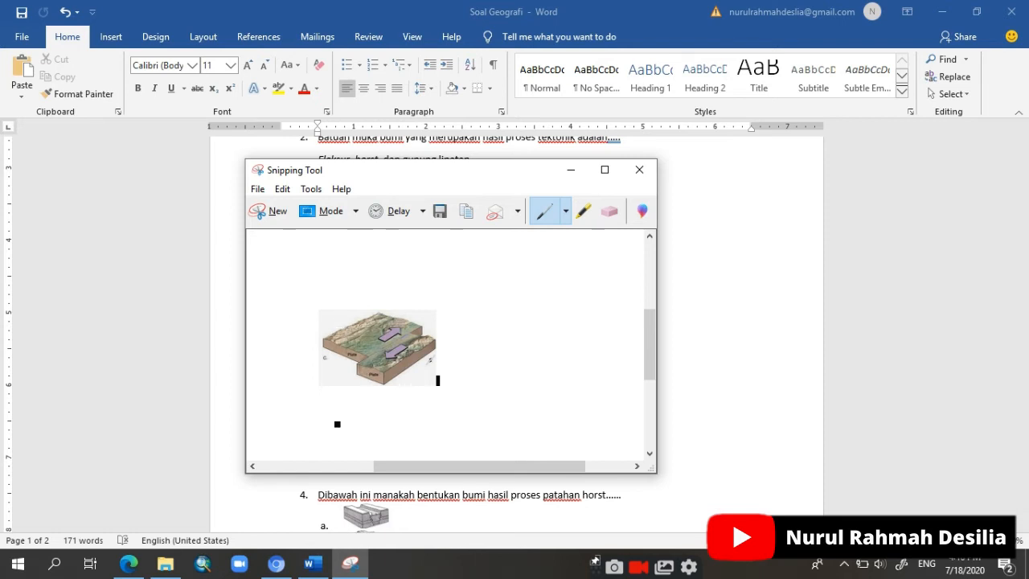
click(130, 565)
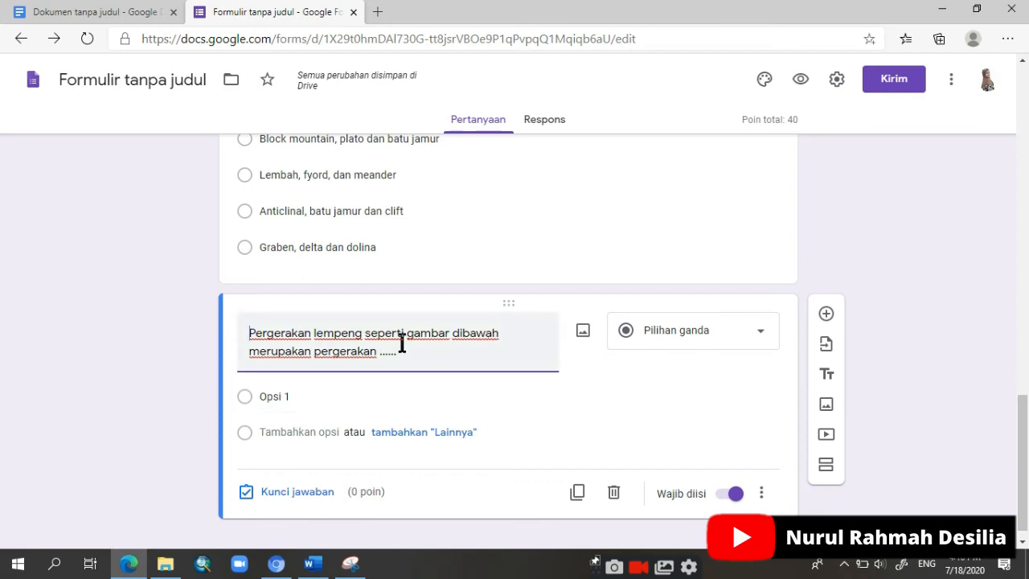
Step: Insert the picture "gambar 1" from the Pictures folder into question 3 about plate movement
click(580, 341)
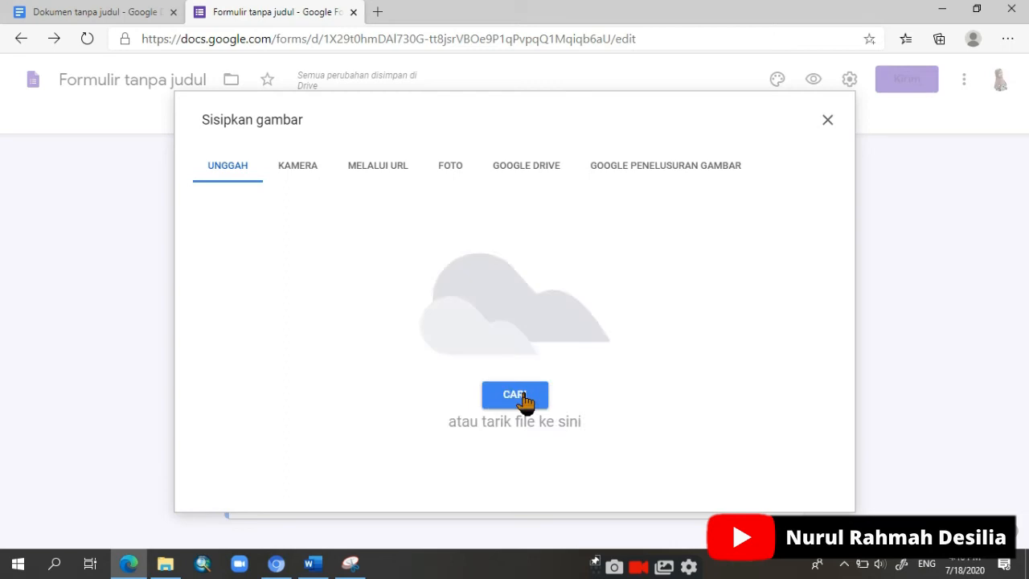
click(511, 395)
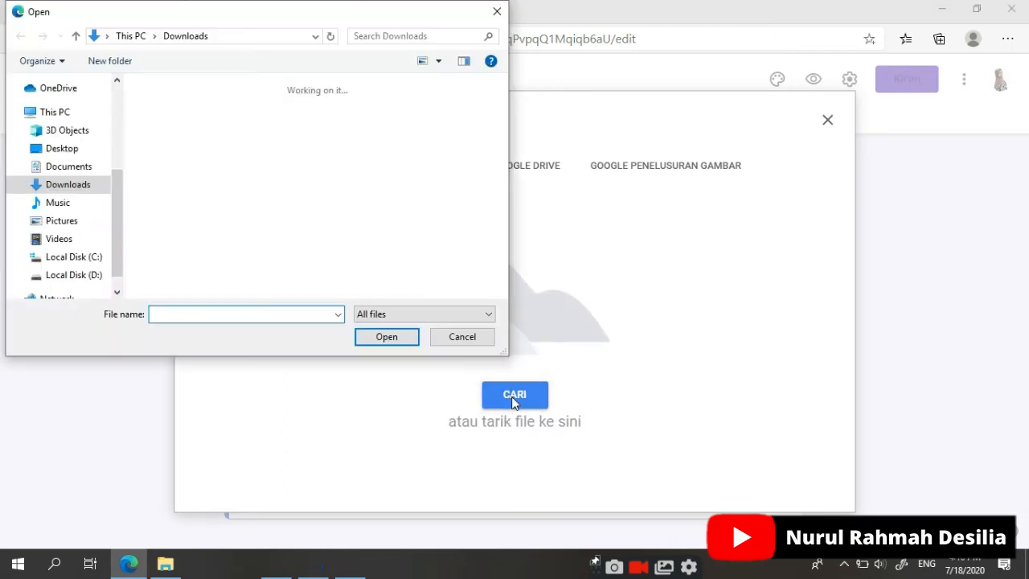
click(56, 224)
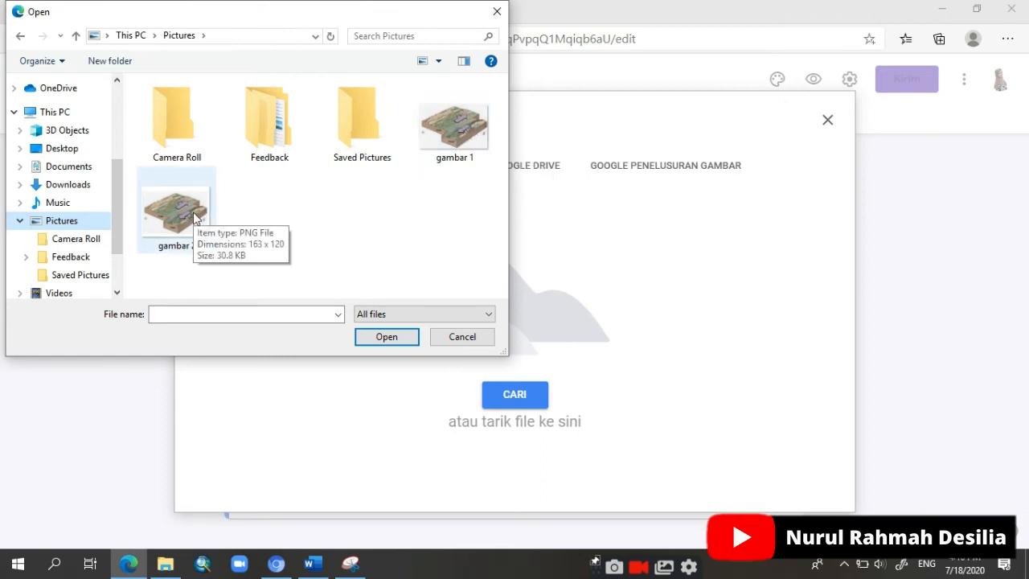
click(445, 163)
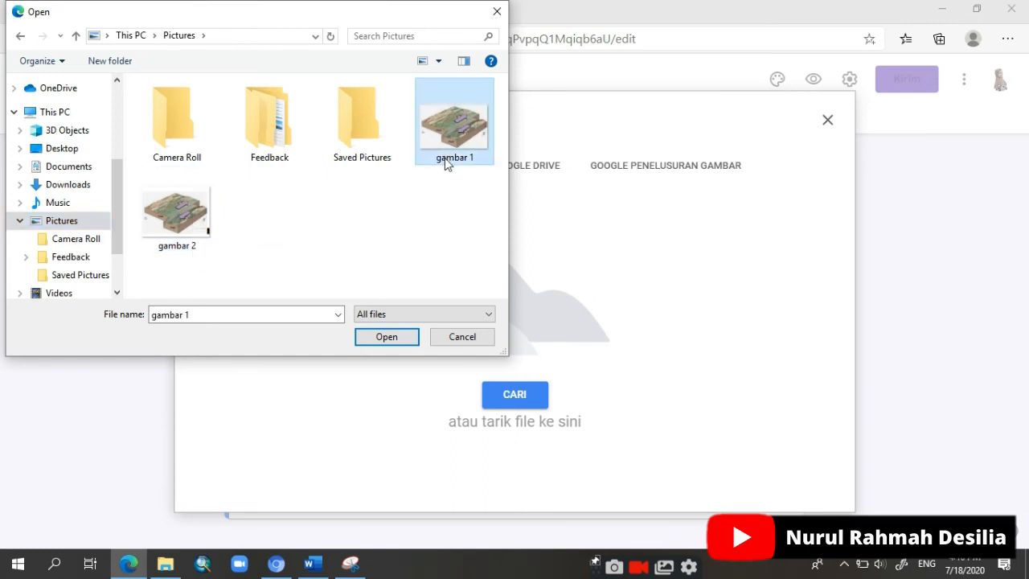
click(384, 339)
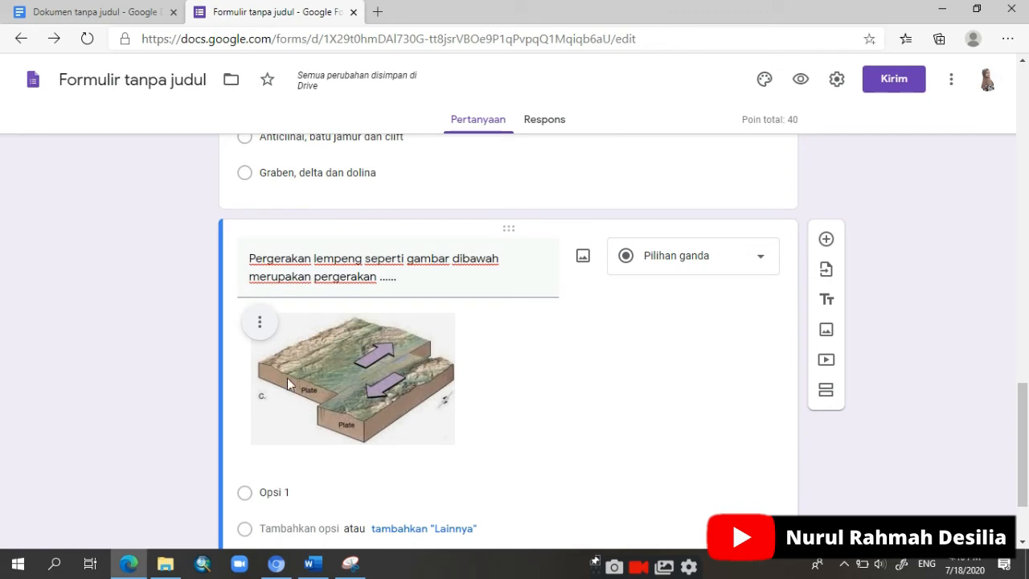
Step: Shrink question 3's plate movement picture proportionally to about 70% of its inserted width
click(359, 363)
drag(454, 444, 390, 383)
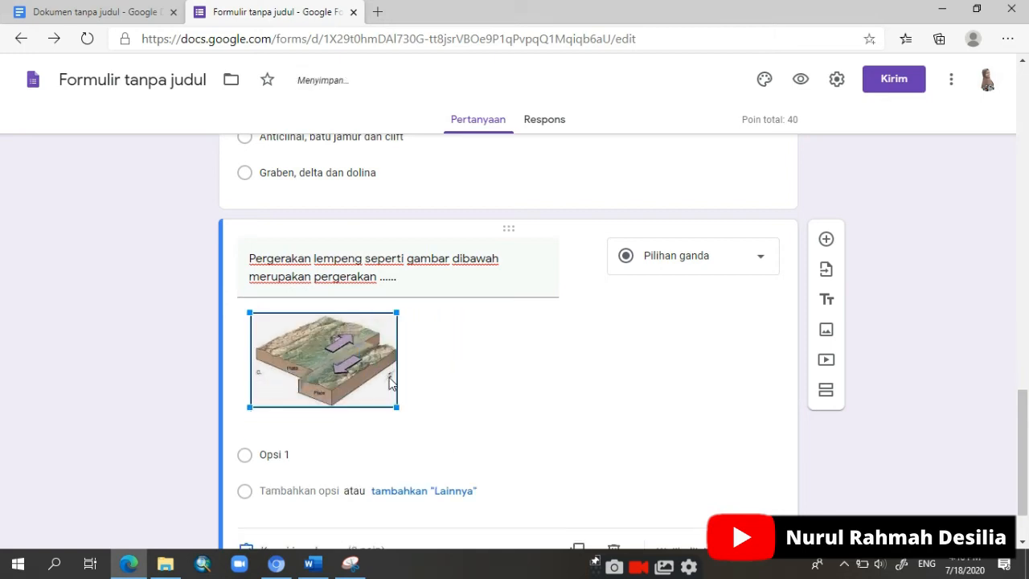
mouse_move(405, 423)
mouse_down()
mouse_move(431, 455)
mouse_move(392, 412)
mouse_up()
click(440, 368)
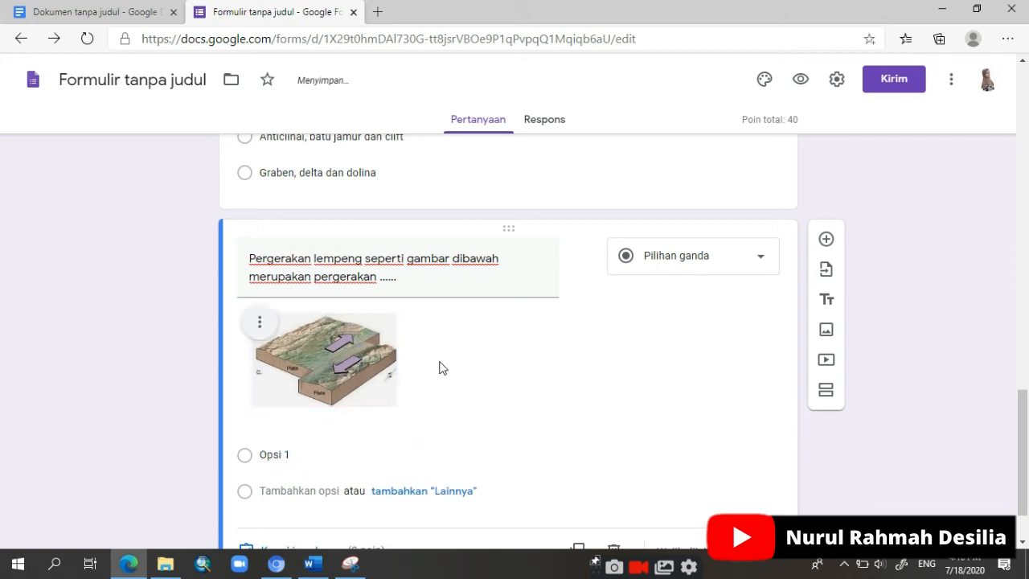
Step: Centre question 3's plate movement picture, and set it back to left alignment
click(259, 326)
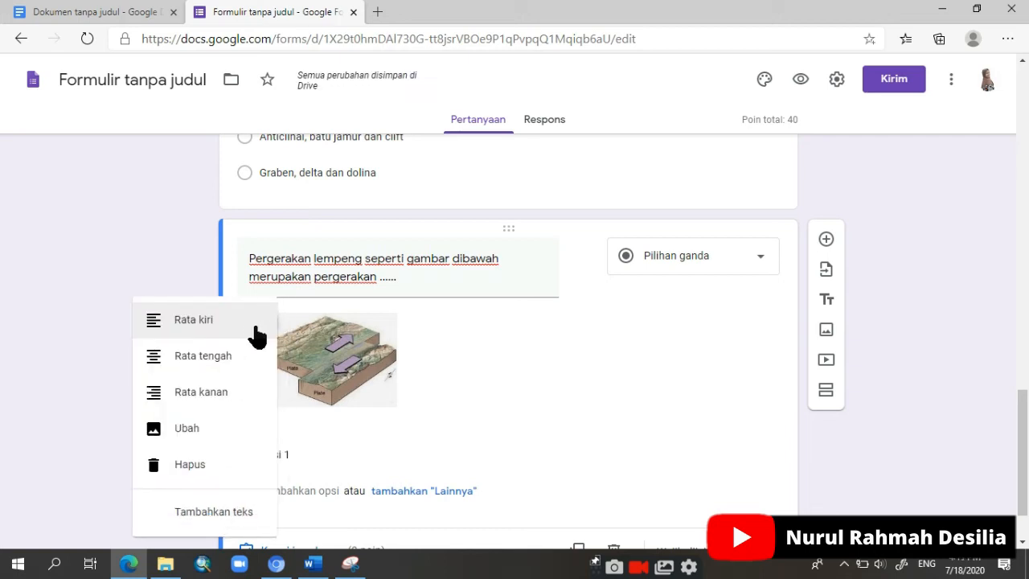
click(243, 359)
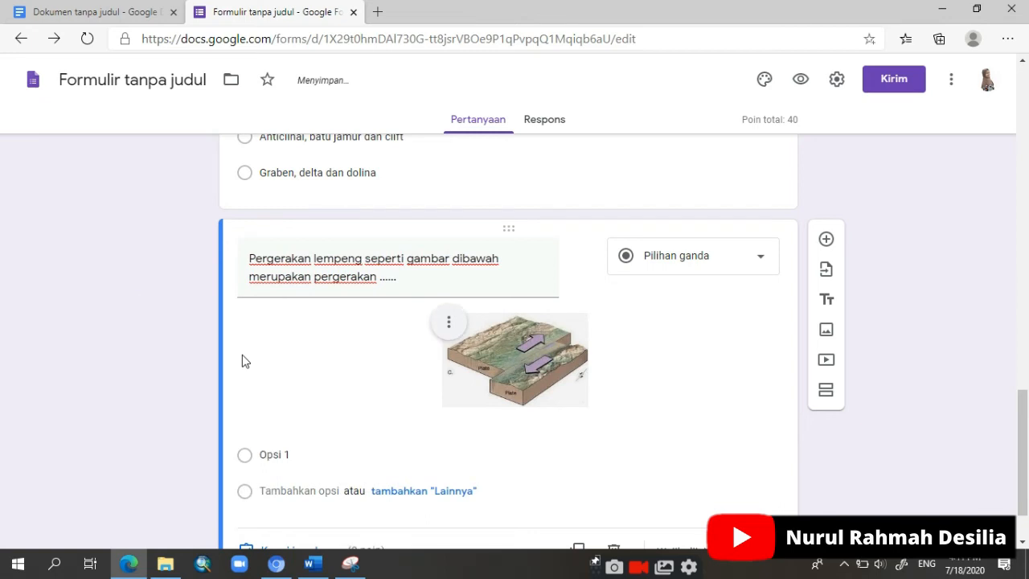
click(448, 325)
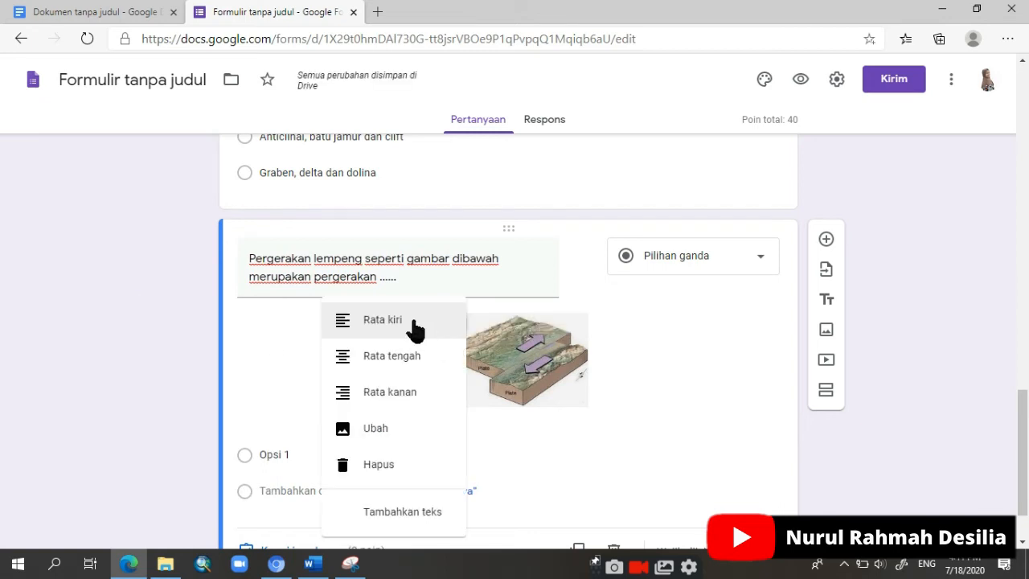
click(412, 323)
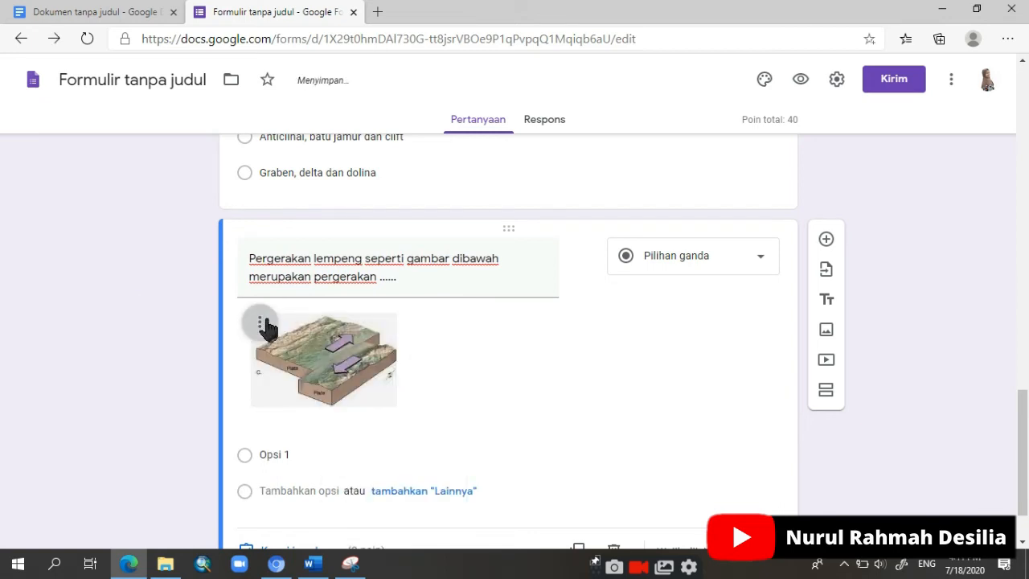
click(266, 327)
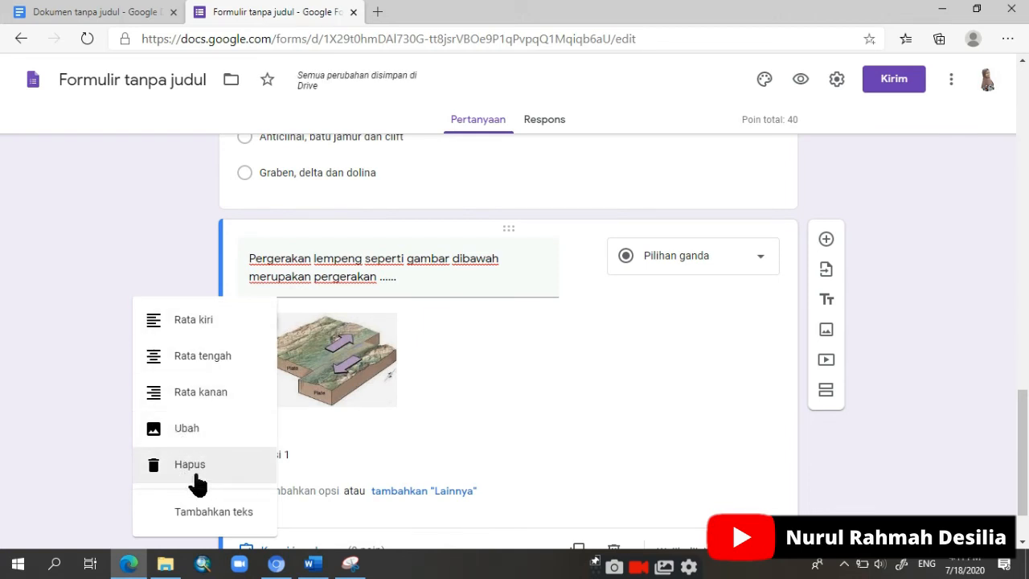
click(522, 394)
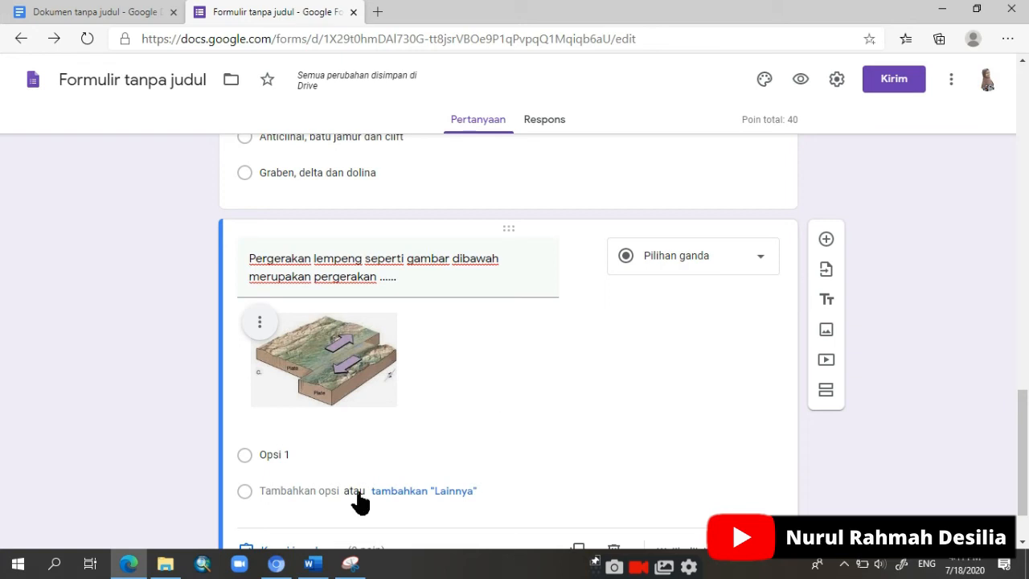
Step: In Word, remove the letter numbering from question 3's five answer choices, Konvergen to Transformasi, and copy them
click(313, 565)
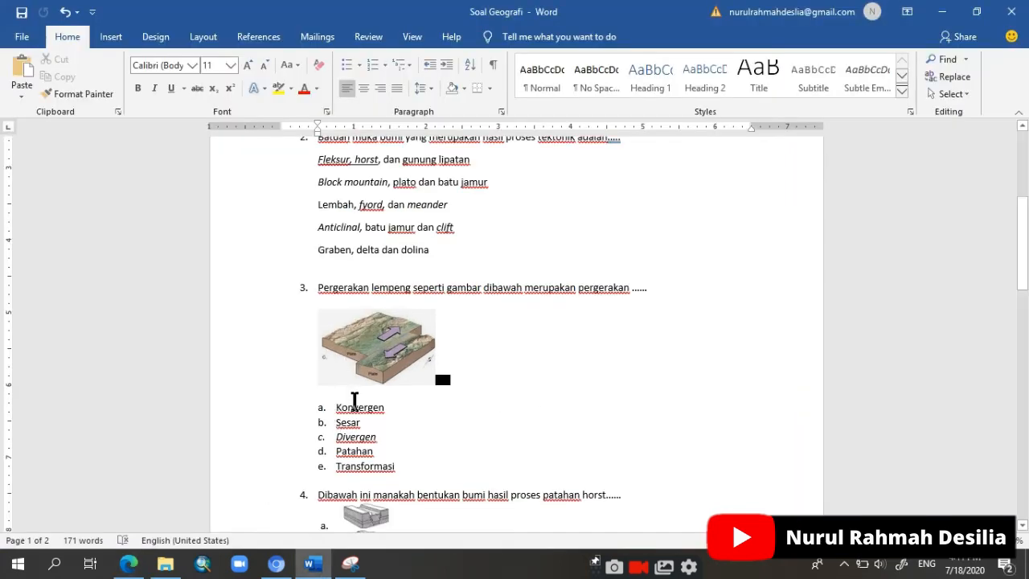
drag(337, 408, 416, 466)
key(ctrl+c)
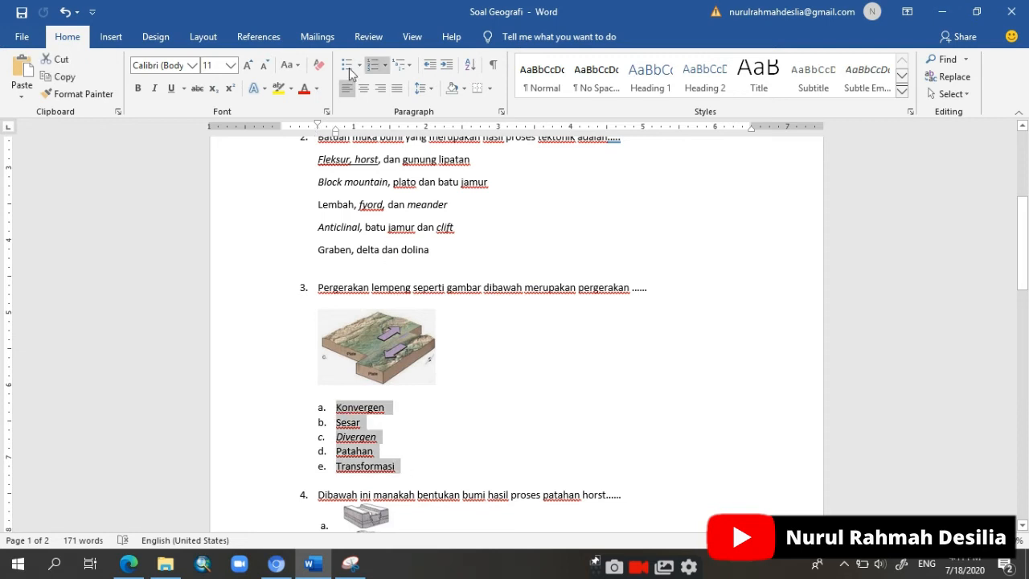
click(374, 66)
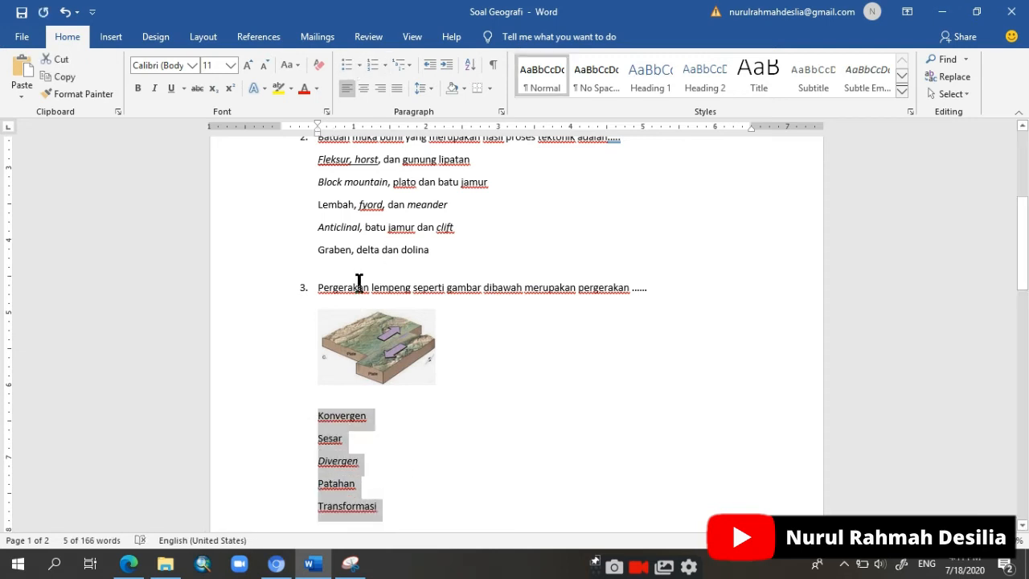
right_click(352, 416)
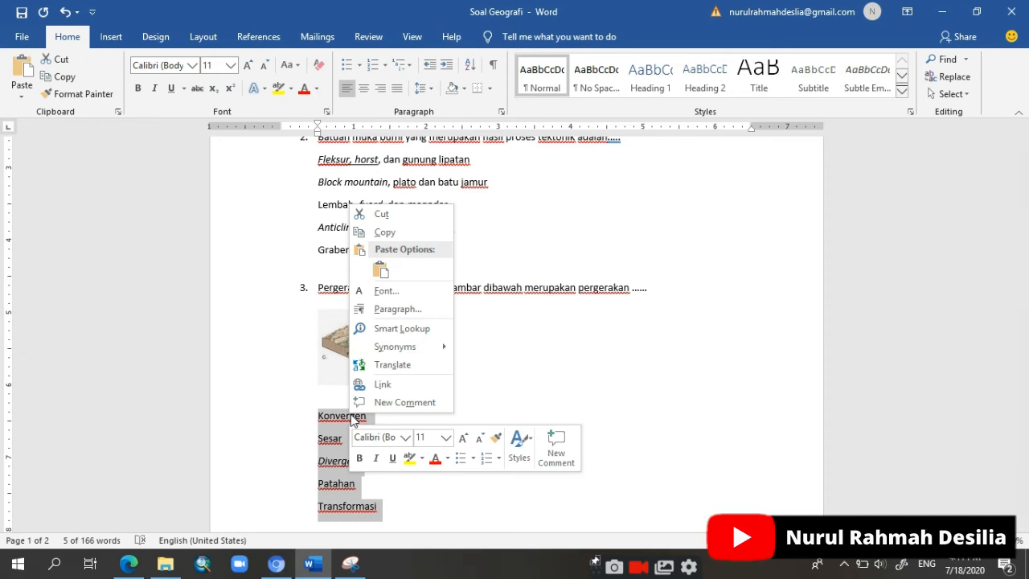
key(Escape)
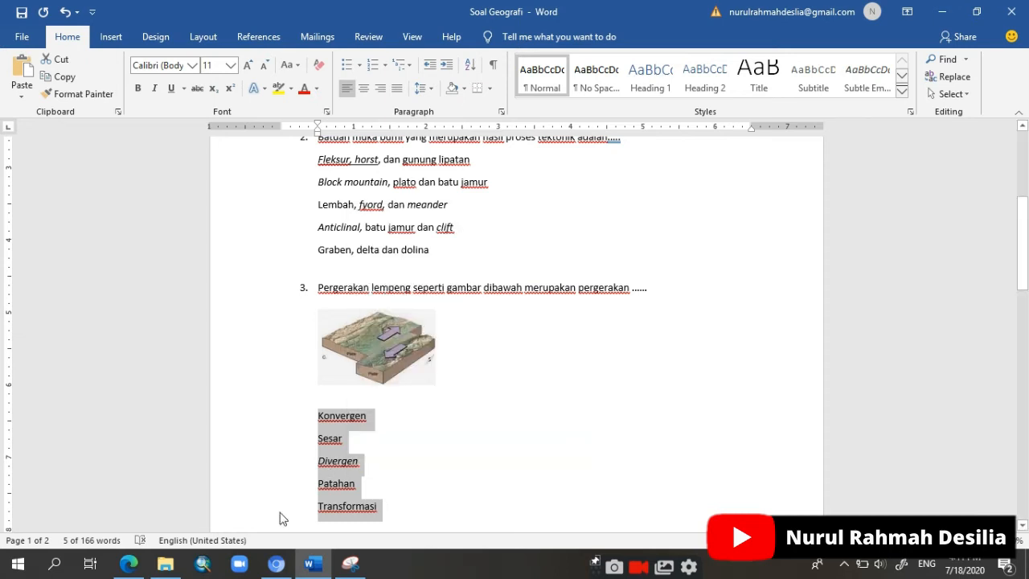
Step: Return to the form and paste the choices Konvergen, Sesar, Divergen, Patahan and Transformasi as question 3's options
click(129, 562)
click(283, 454)
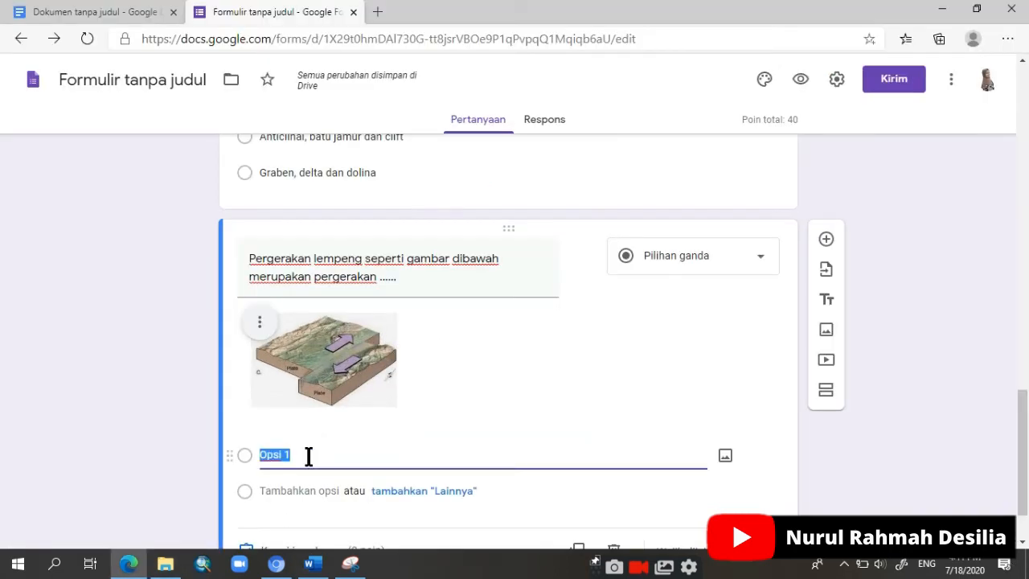
key(ctrl+v)
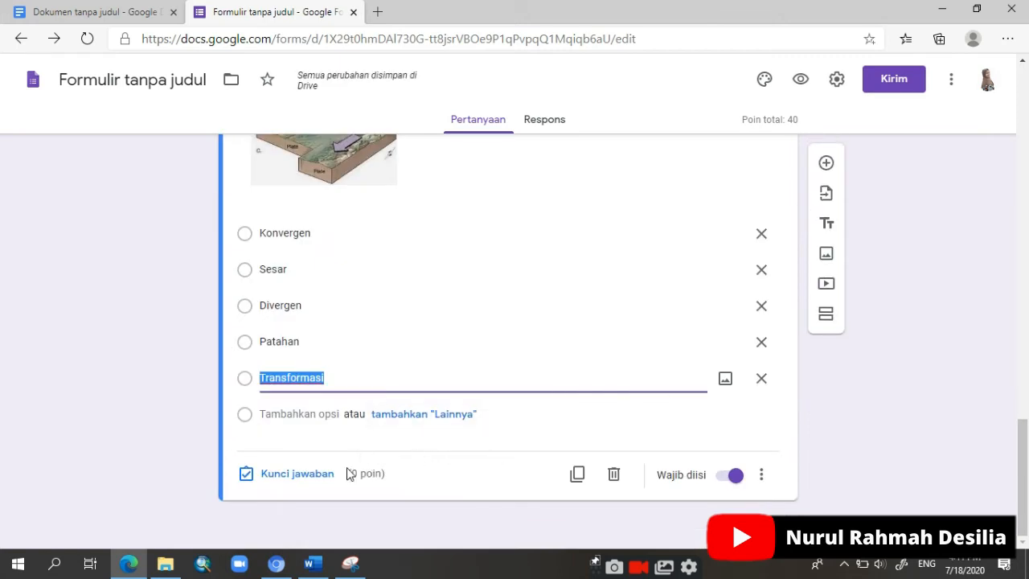
Step: Set question 3's answer key to 20 points with Transformasi as the correct answer
click(304, 480)
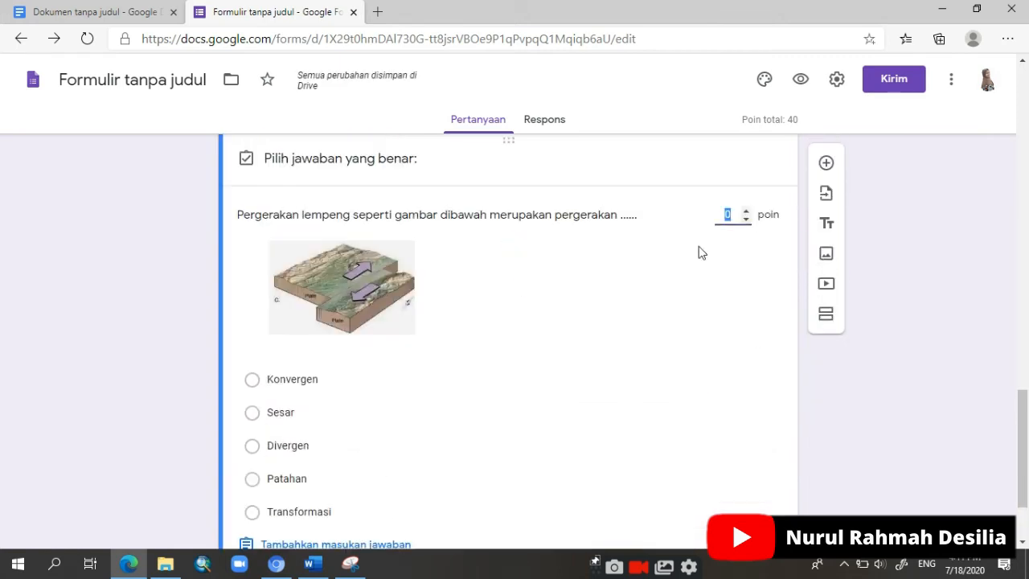
text(20)
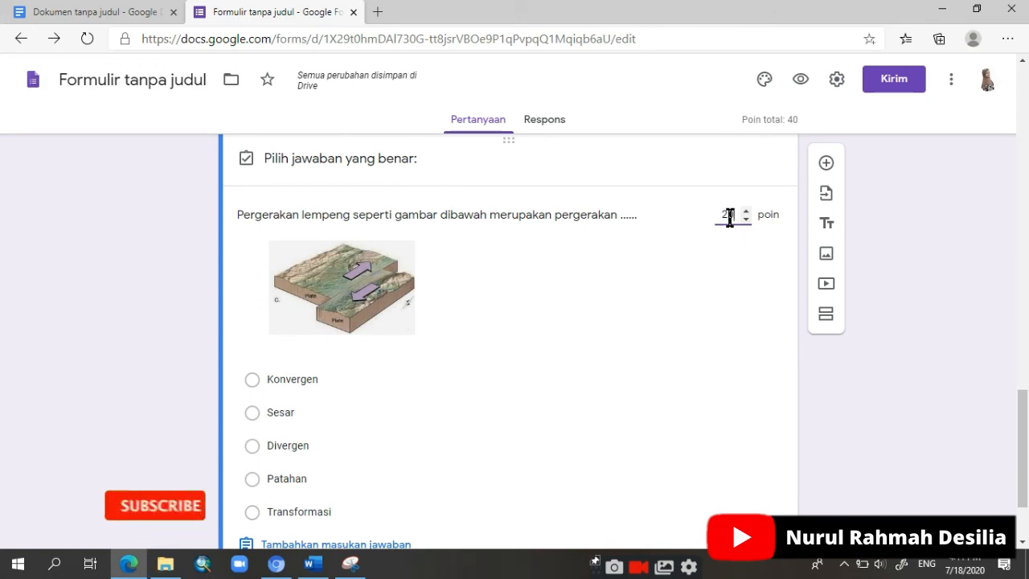
click(257, 512)
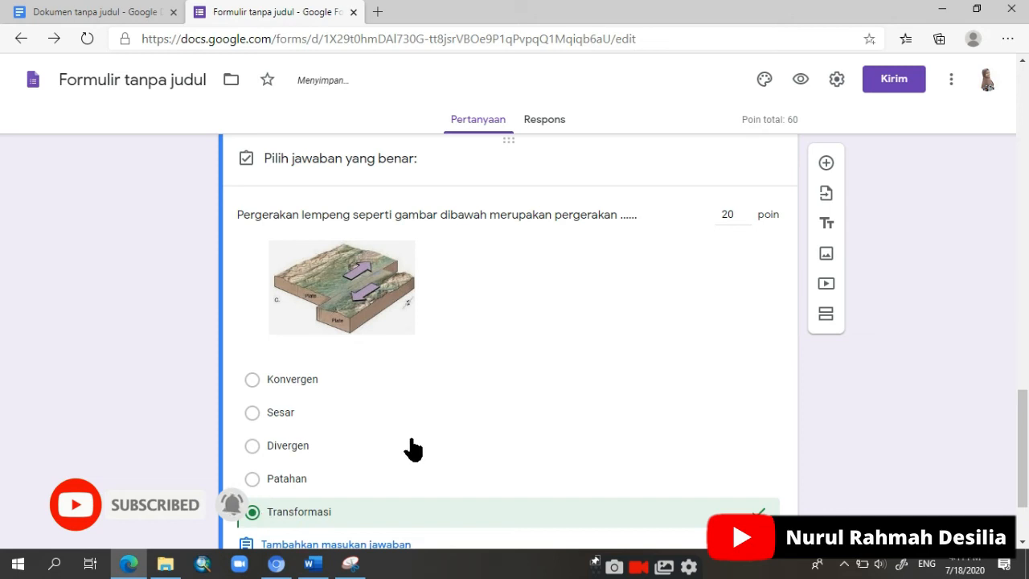
scroll(410, 448, down, 2)
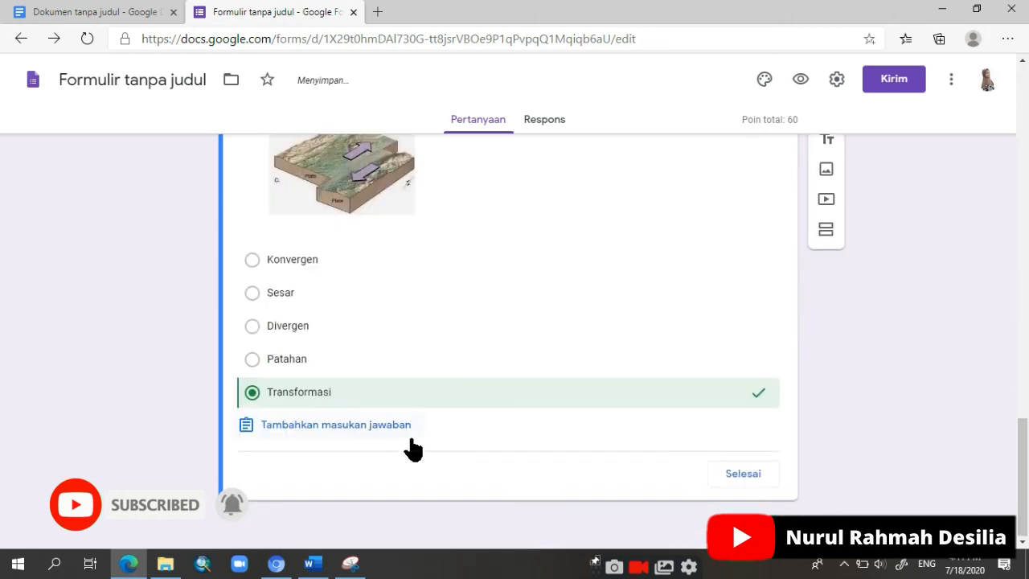
click(730, 480)
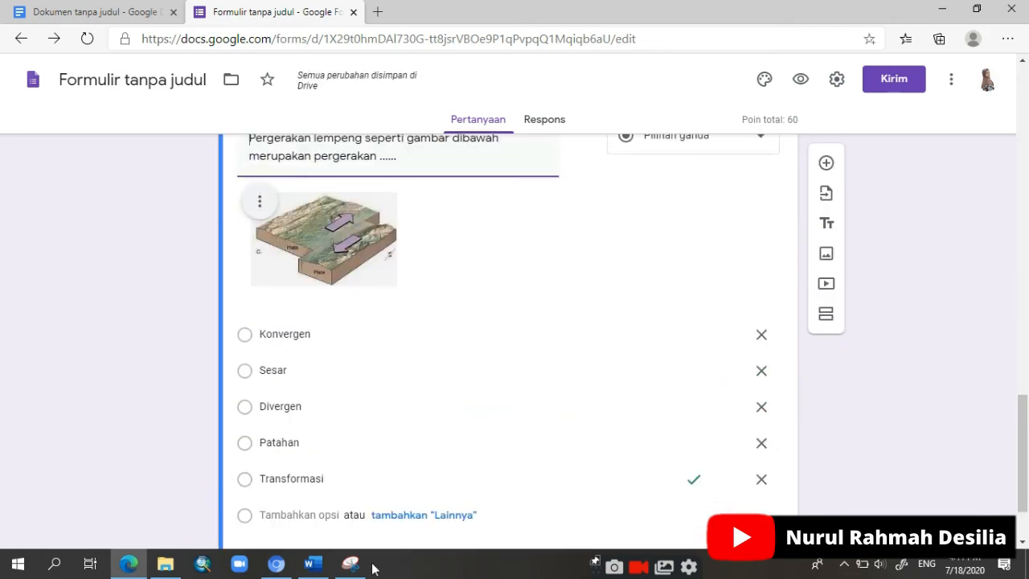
Step: Copy question 4, "Dibawah ini manakah bentukan bumi hasil proses patahan horst......", from Word into a new form question without its number
click(313, 563)
scroll(372, 483, down, 8)
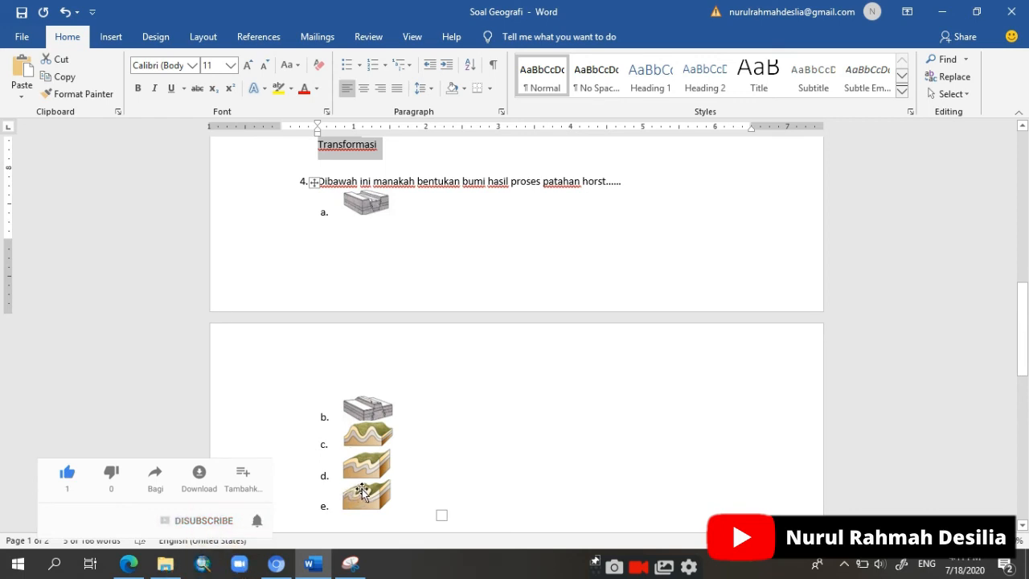
drag(325, 182, 627, 188)
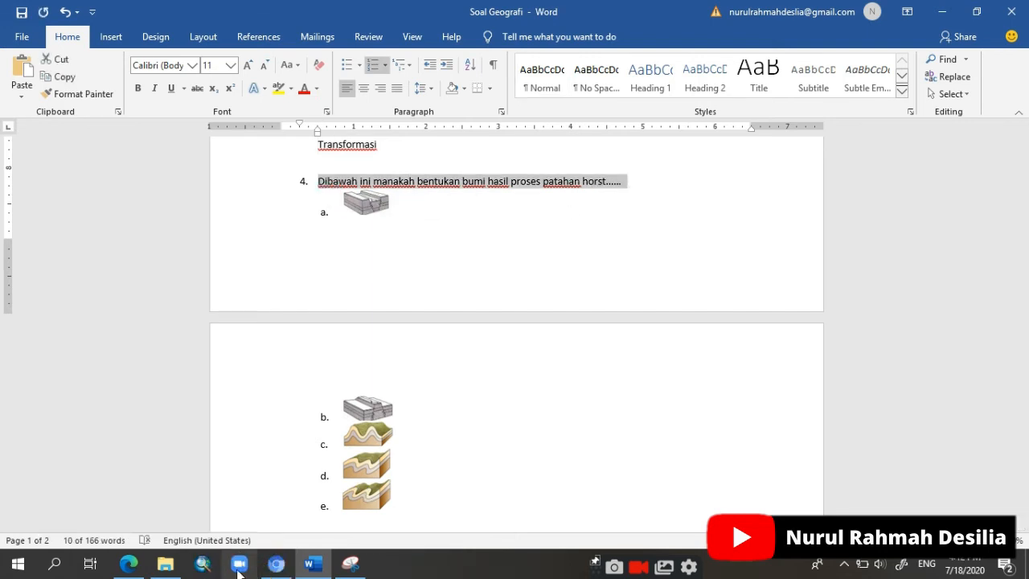
click(128, 563)
scroll(315, 364, down, 1)
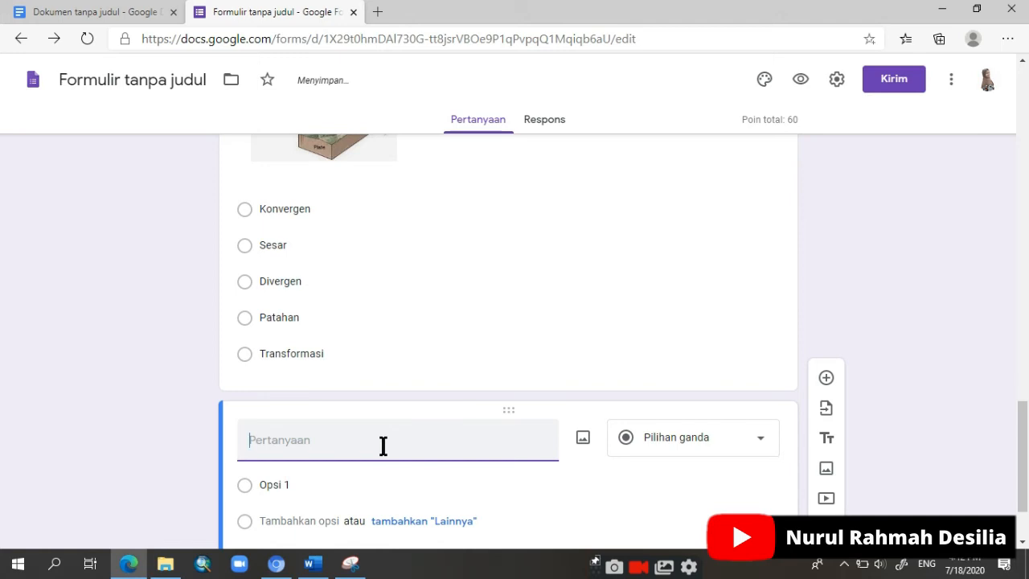
text(4. Dibawah ini manakah bentukan bumi hasil proses patahan horst......)
key(BackSpace)
key(BackSpace)
key(BackSpace)
key(BackSpace)
key(BackSpace)
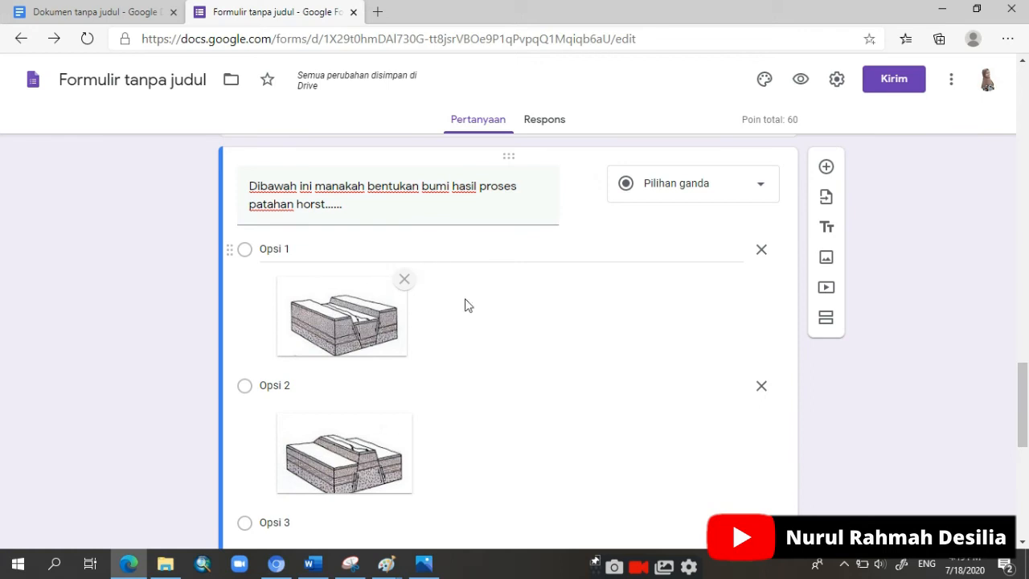
Step: Set the answer key of the "patahan horst" question to 20 points with Opsi 2 as the correct answer
scroll(356, 406, down, 6)
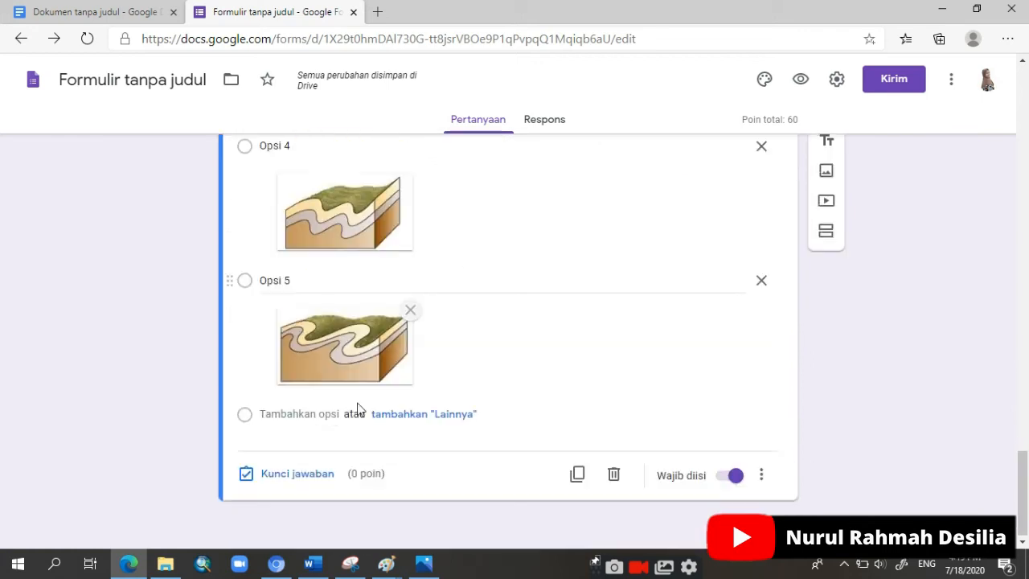
click(296, 473)
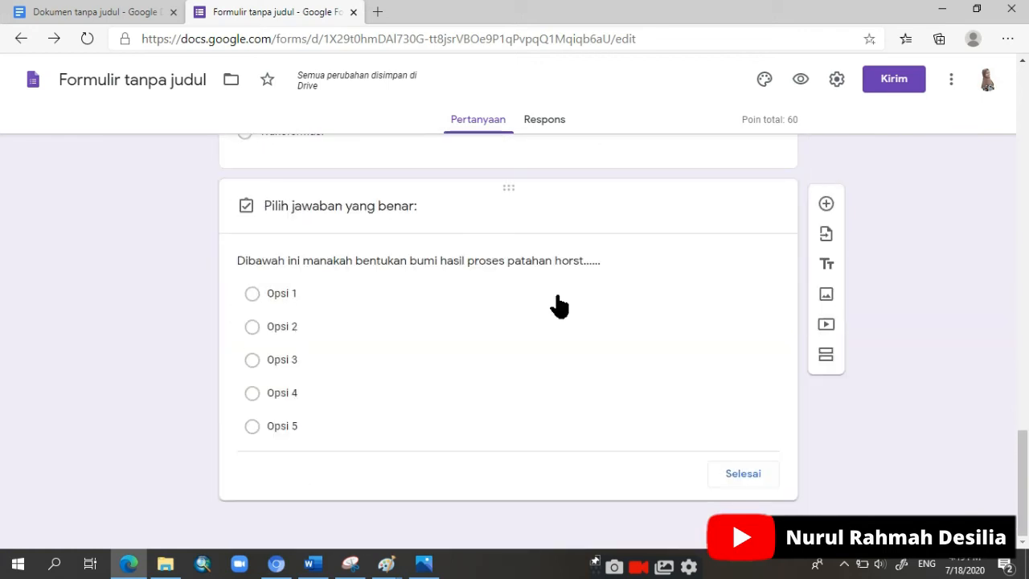
text(20)
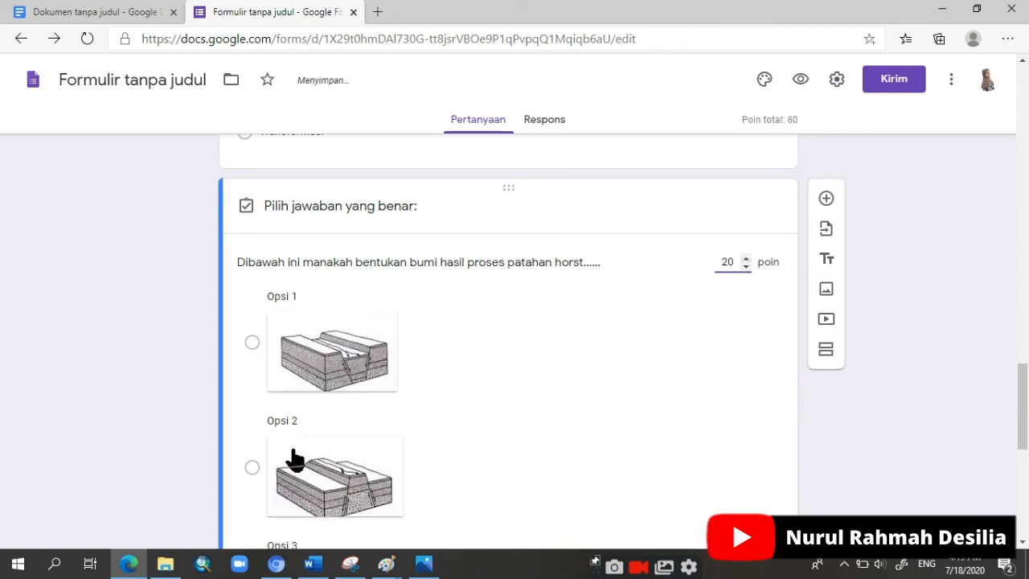
click(254, 467)
scroll(332, 466, down, 6)
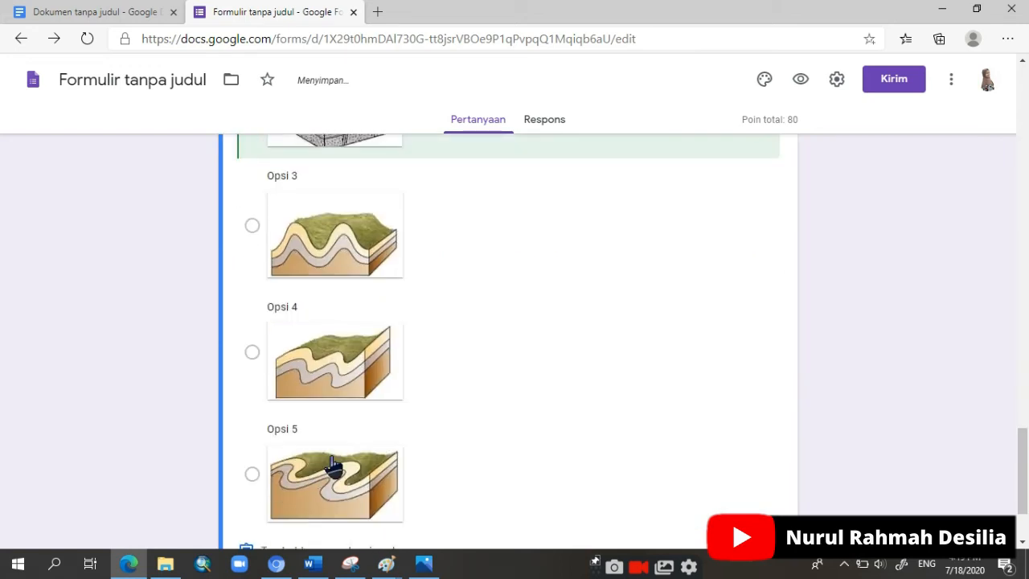
click(747, 480)
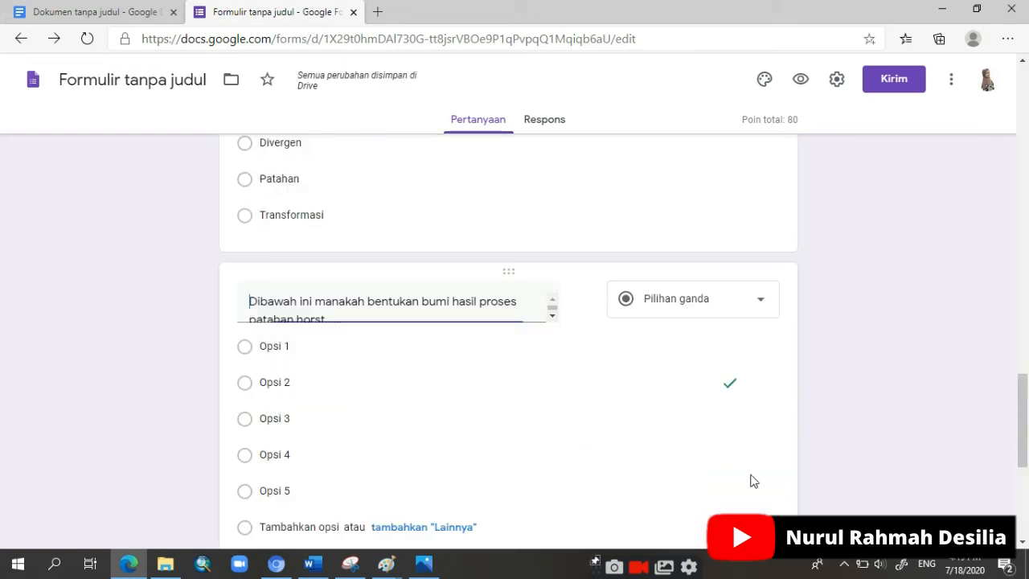
scroll(485, 475, down, 8)
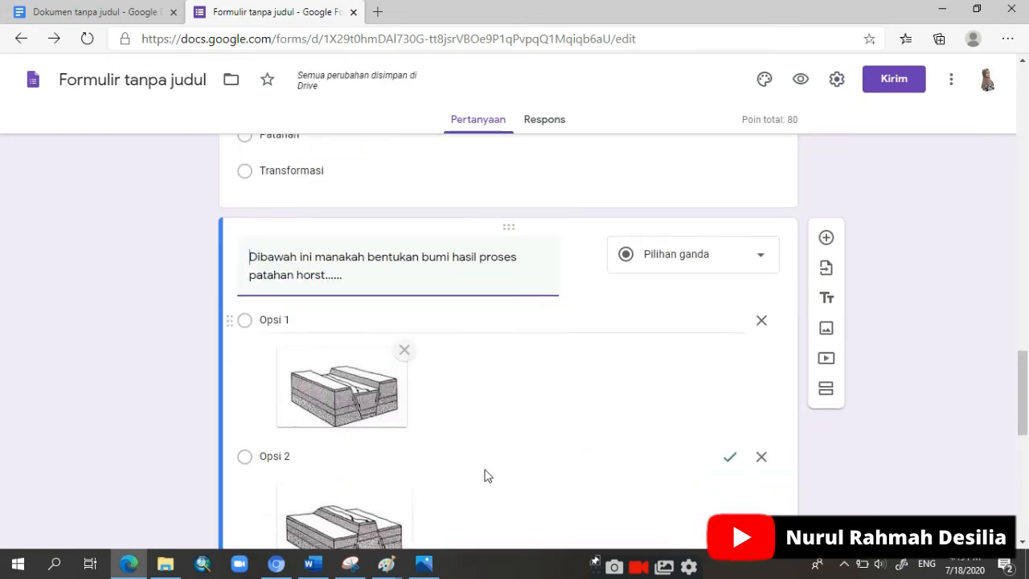
Step: Copy question 5, "Benua-benua yang ada dipermukaan bumi sampai sekarang masi terus bergerak. Hal ini dibuktikan oleh......", from Word into a new form question
scroll(485, 475, up, 10)
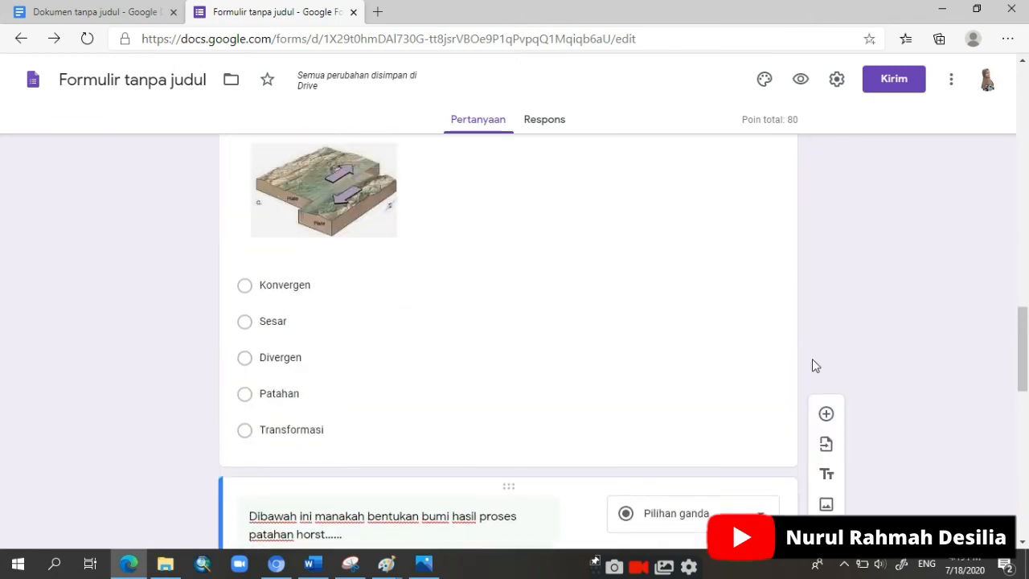
click(825, 384)
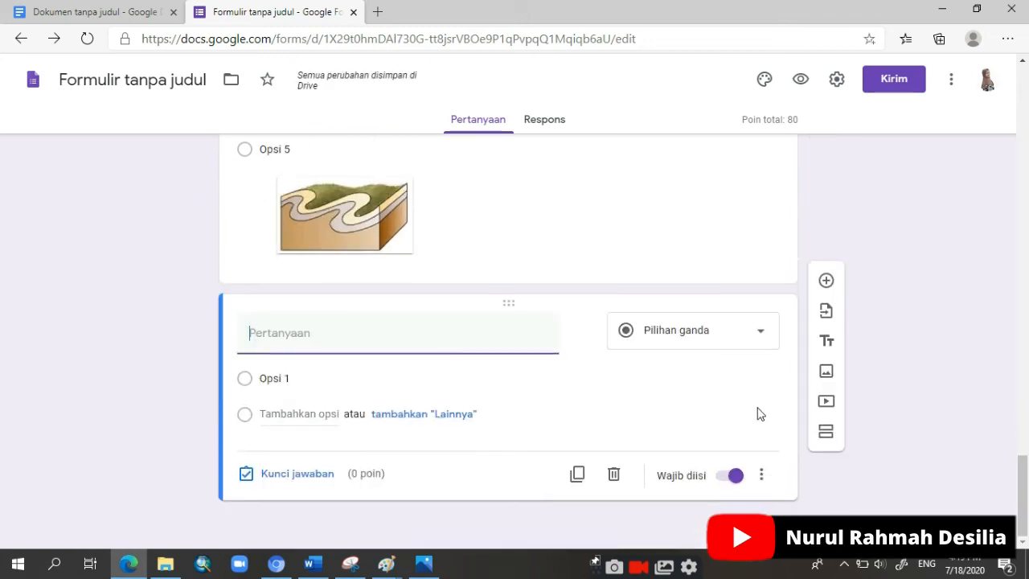
click(312, 563)
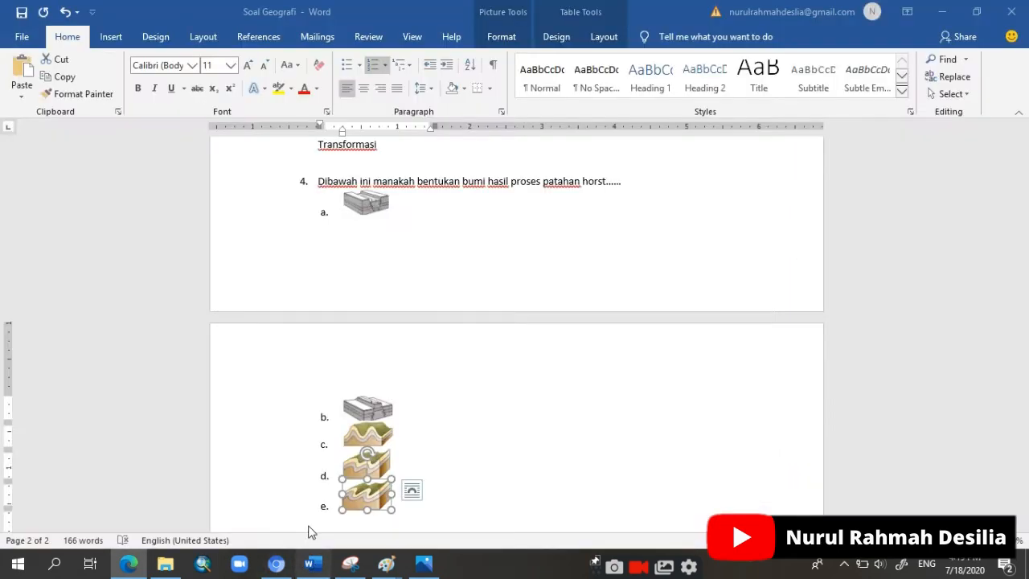
scroll(320, 370, down, 4)
drag(318, 322, 418, 337)
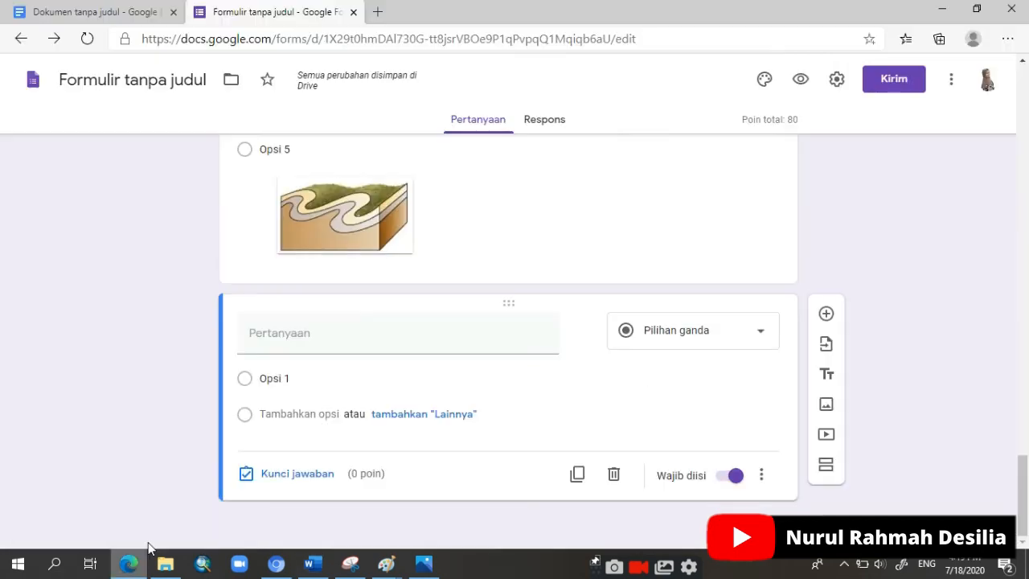
click(129, 563)
click(313, 348)
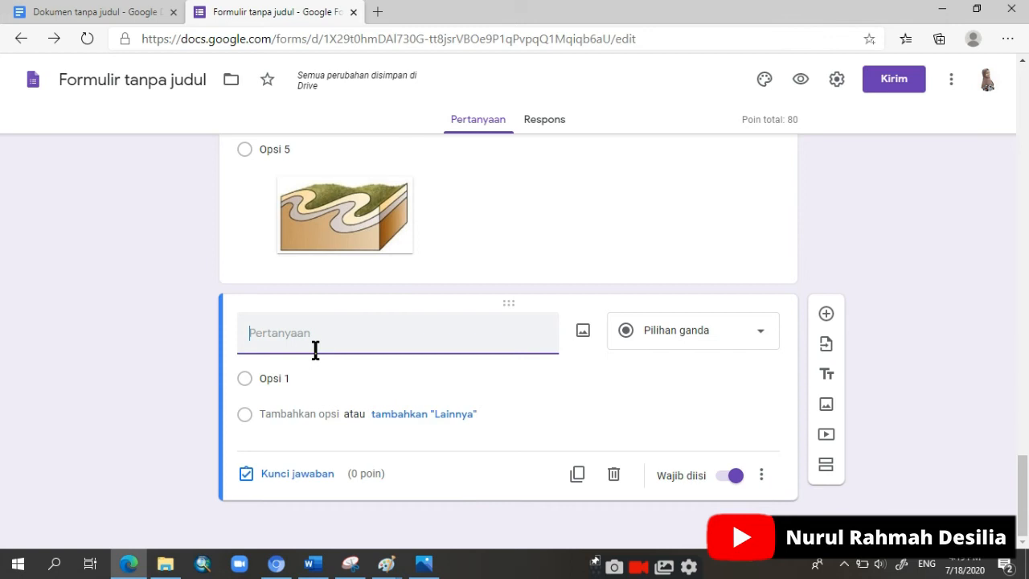
text(5.	Benua-benua yang ada dipermukaan bumi sampai sekarang masi terus bergerak. Hal ini dibuktikan oleh......)
key(BackSpace)
key(BackSpace)
key(BackSpace)
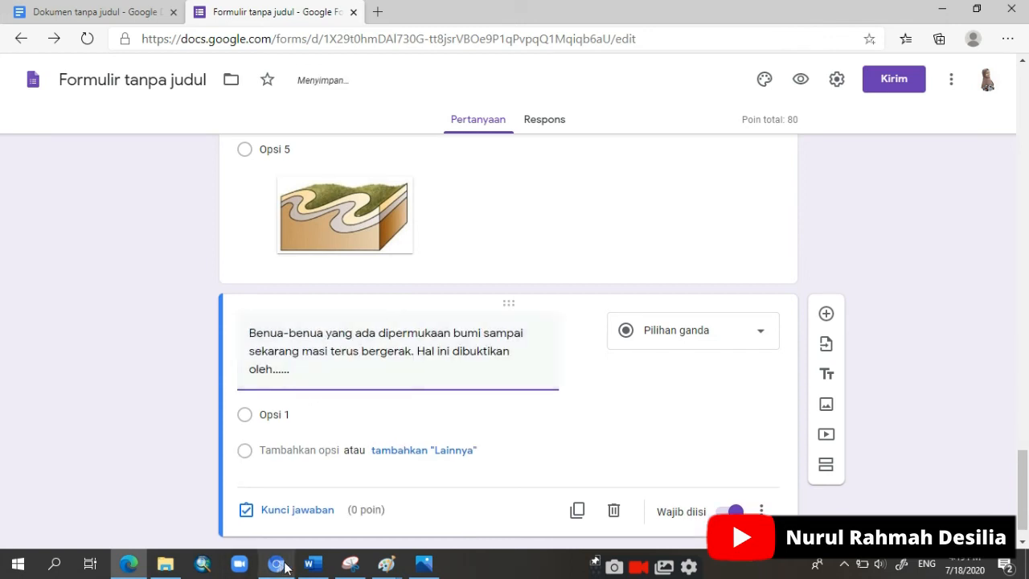
Step: Remove the list lettering from question 5's five choices in Word and paste them as the options of the form's Benua-benua question
click(313, 564)
drag(337, 362, 537, 396)
drag(333, 354, 597, 418)
key(ctrl+c)
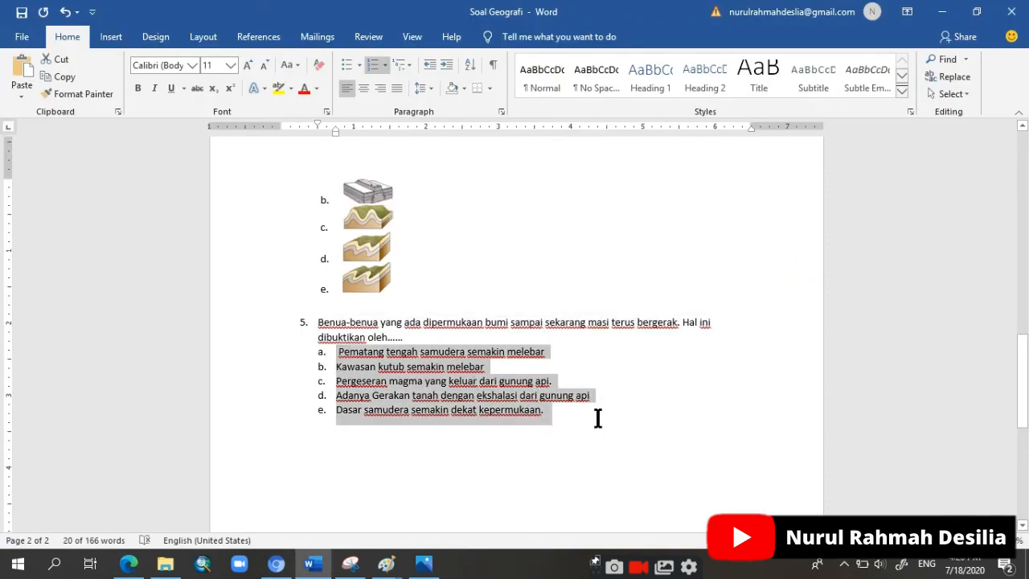
click(376, 66)
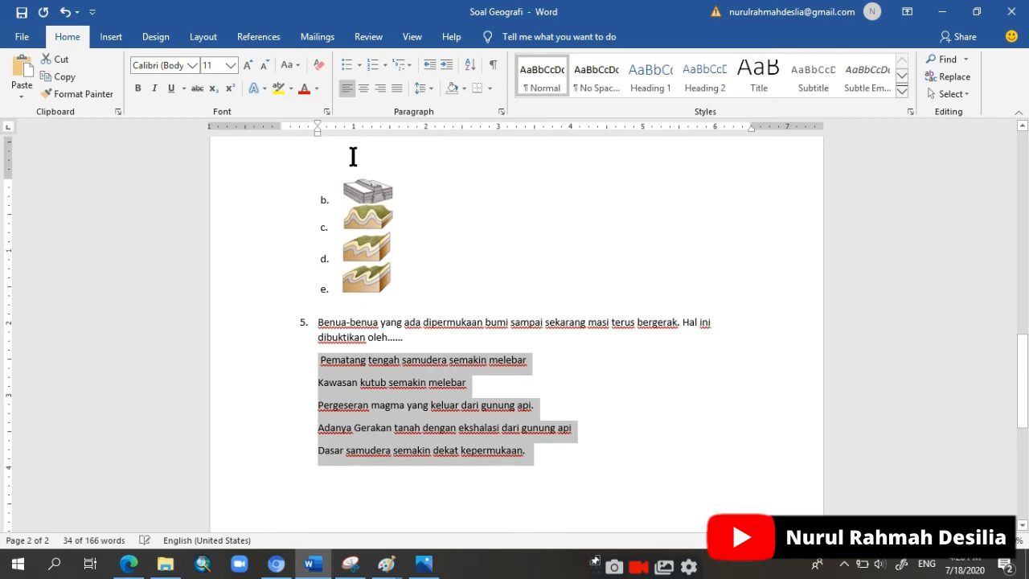
click(129, 564)
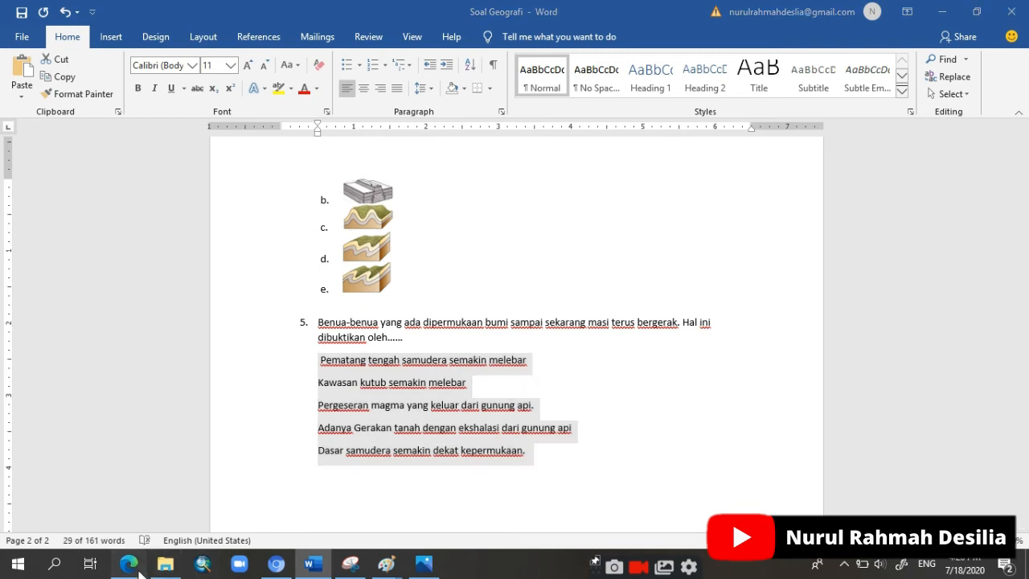
click(299, 423)
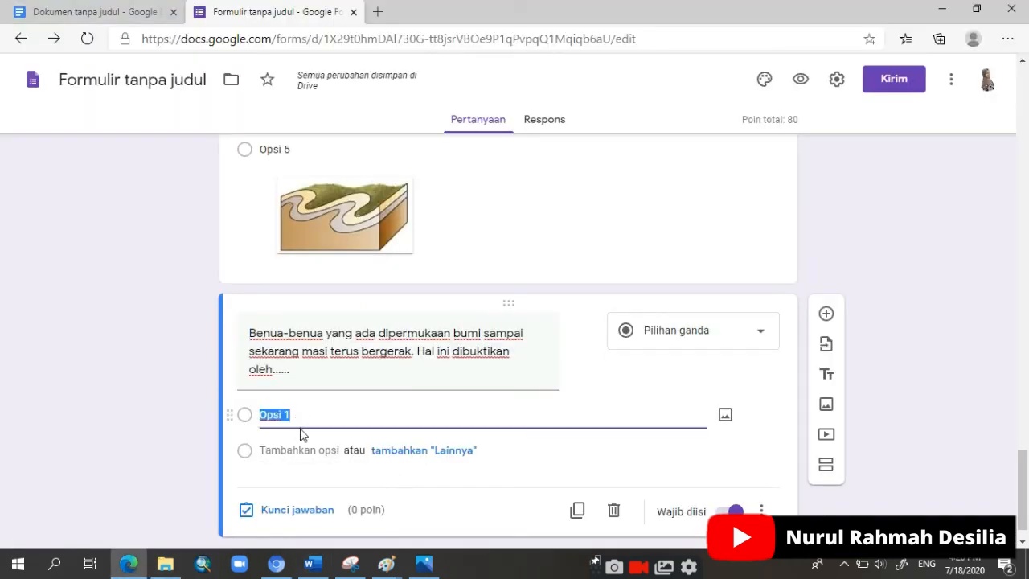
key(ctrl+v)
Step: Set the Benua-benua question's answer key to 20 points with "Pematang tengah samudera semakin melebar" as the correct answer
click(272, 475)
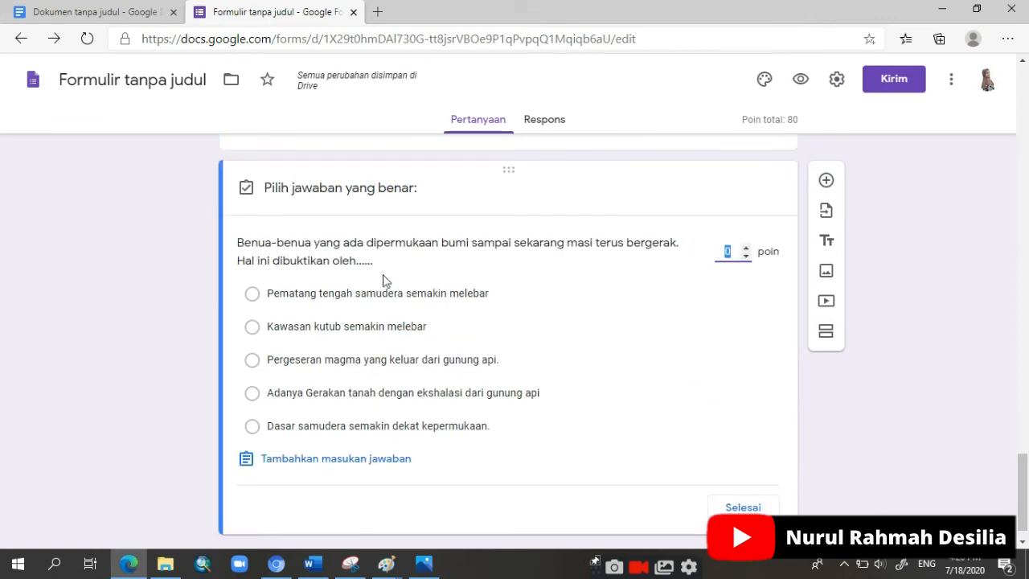
click(472, 304)
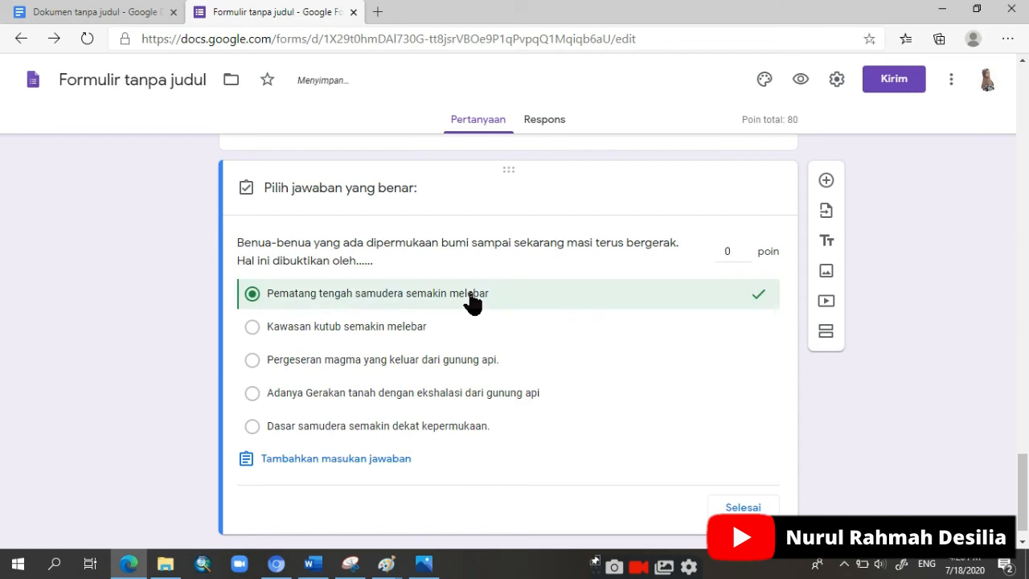
click(737, 251)
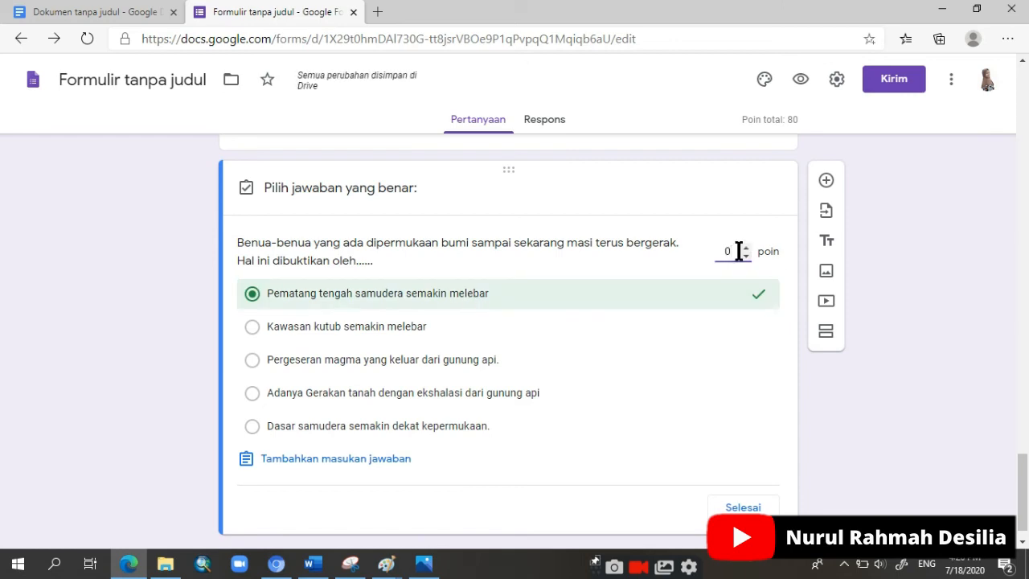
text(2)
key(BackSpace)
text(18)
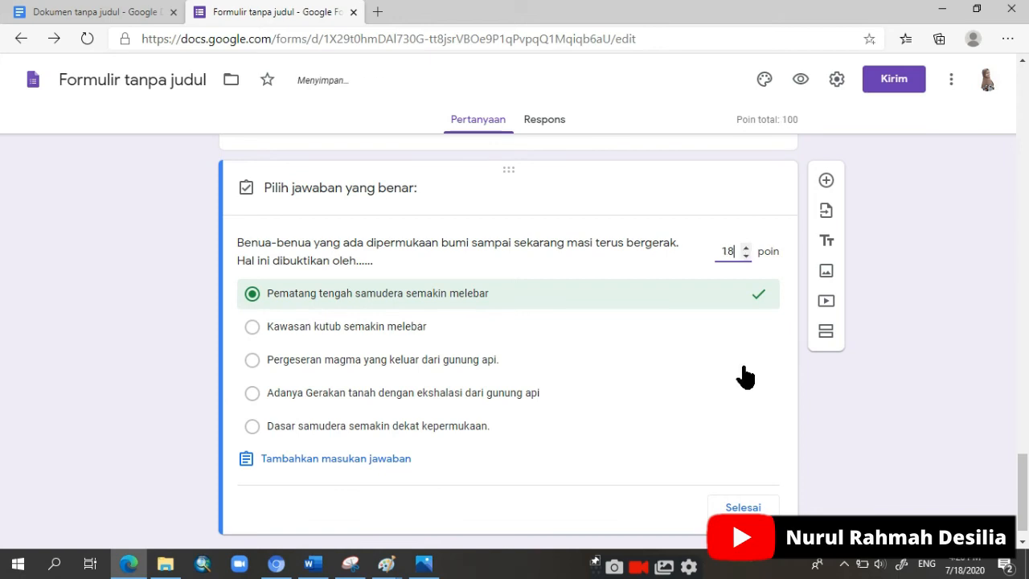
scroll(751, 353, up, 2)
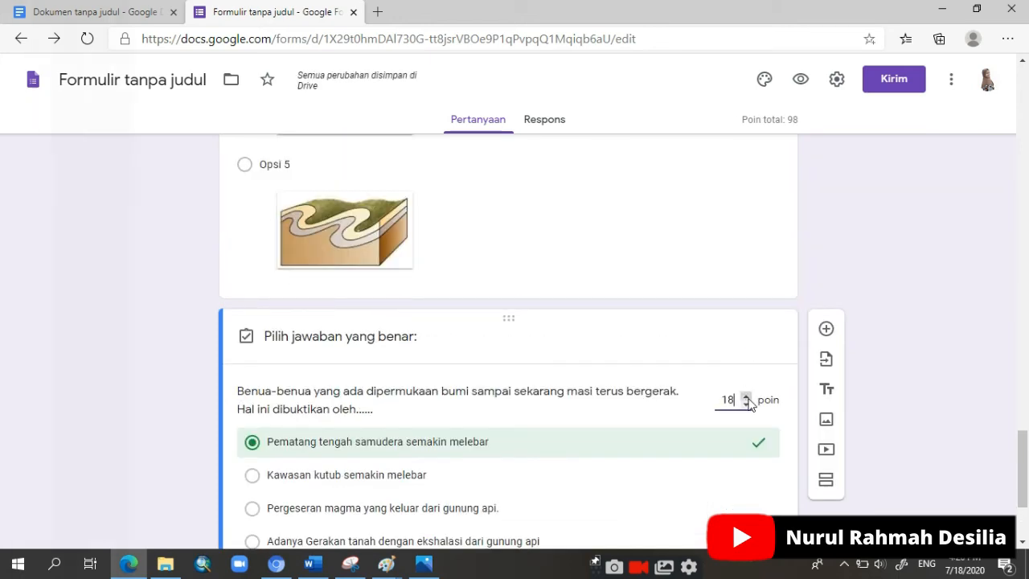
Step: Look over the finished form from its title down to the questions and open its respondent preview
scroll(749, 405, up, 15)
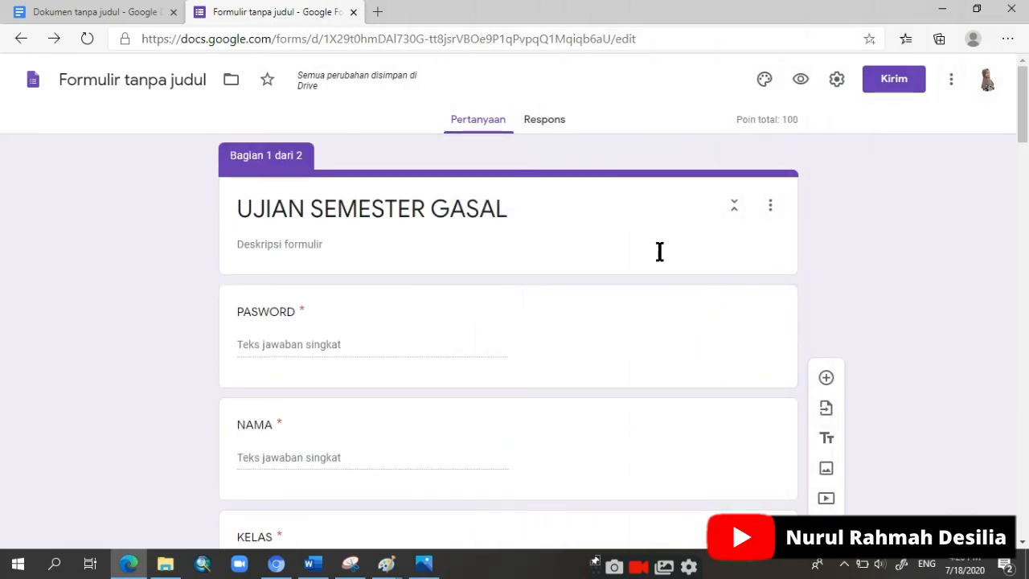
scroll(658, 254, down, 5)
scroll(658, 254, down, 12)
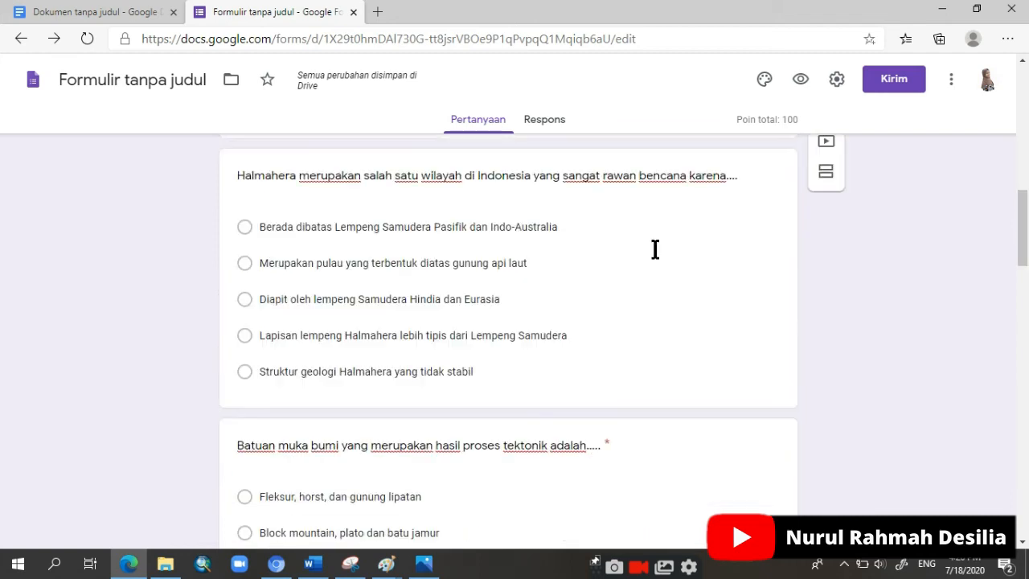
scroll(658, 254, up, 4)
scroll(658, 254, up, 12)
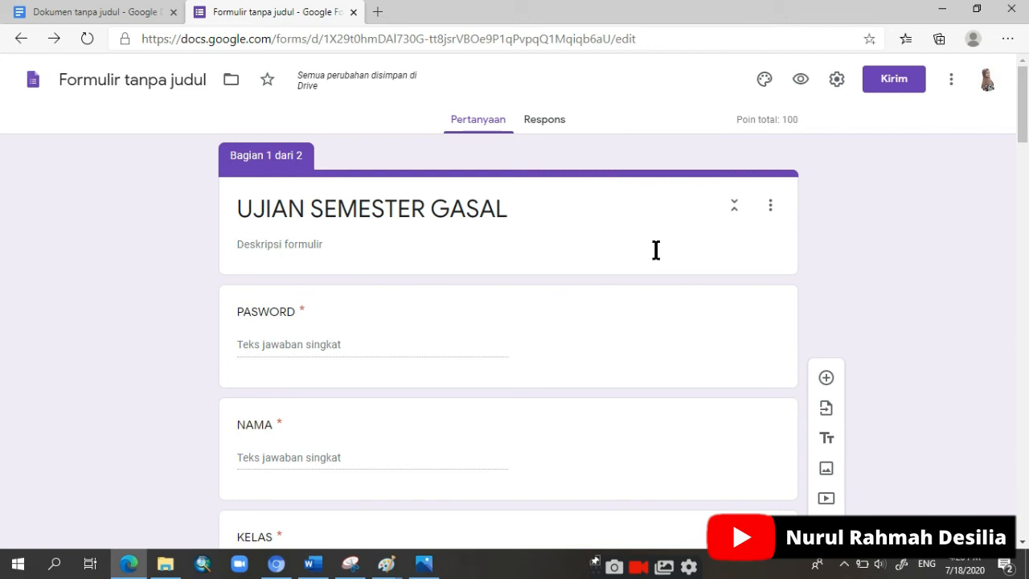
click(804, 81)
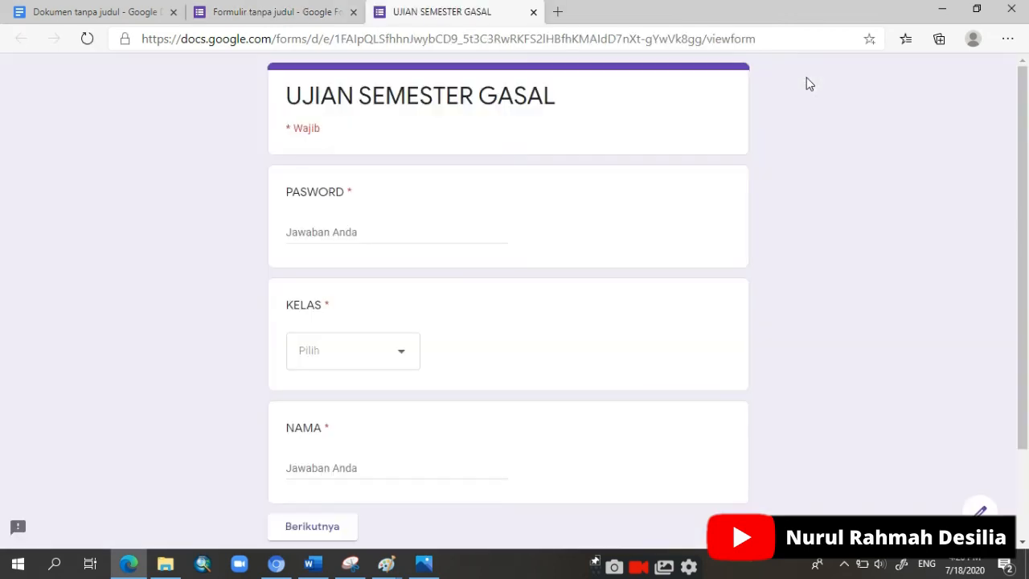
Step: Test the PASWORD field with an incomplete exam password and correct the entry to the full password
click(383, 232)
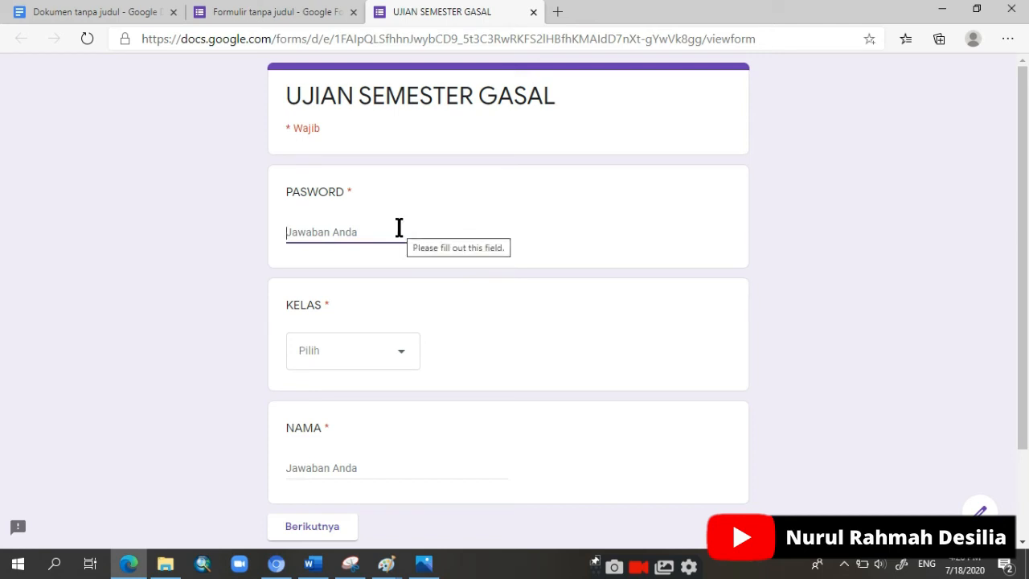
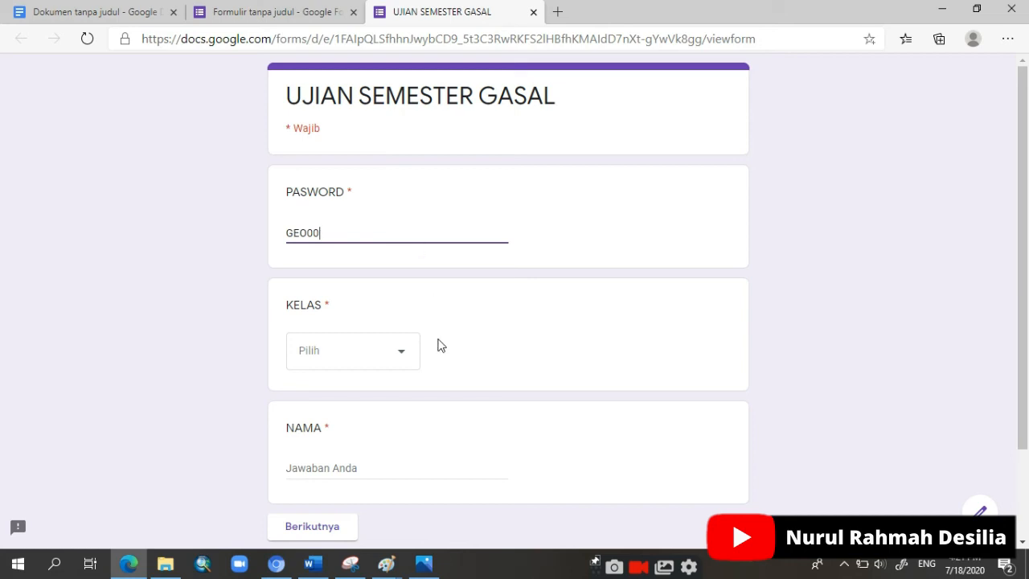
click(485, 346)
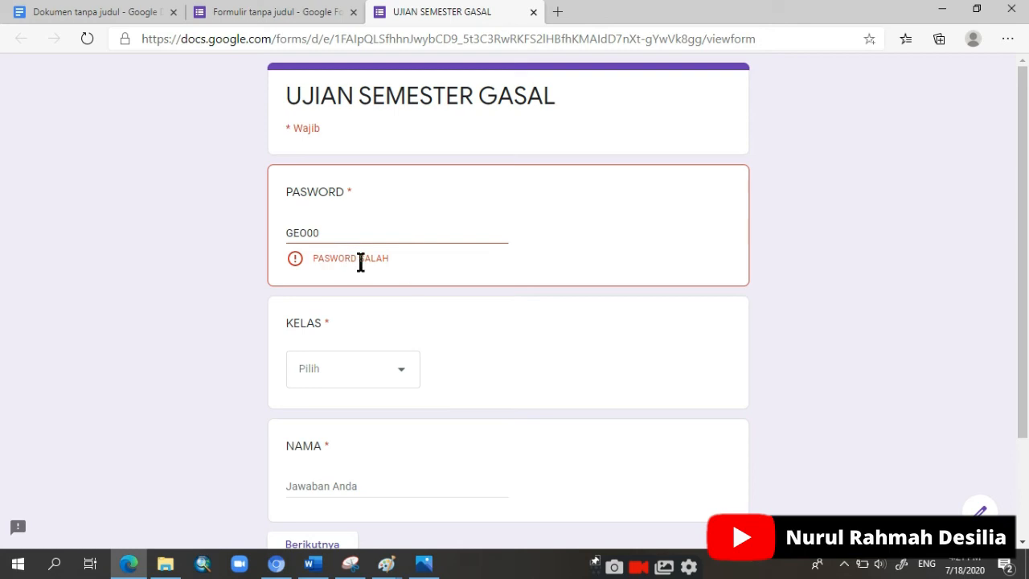
click(356, 233)
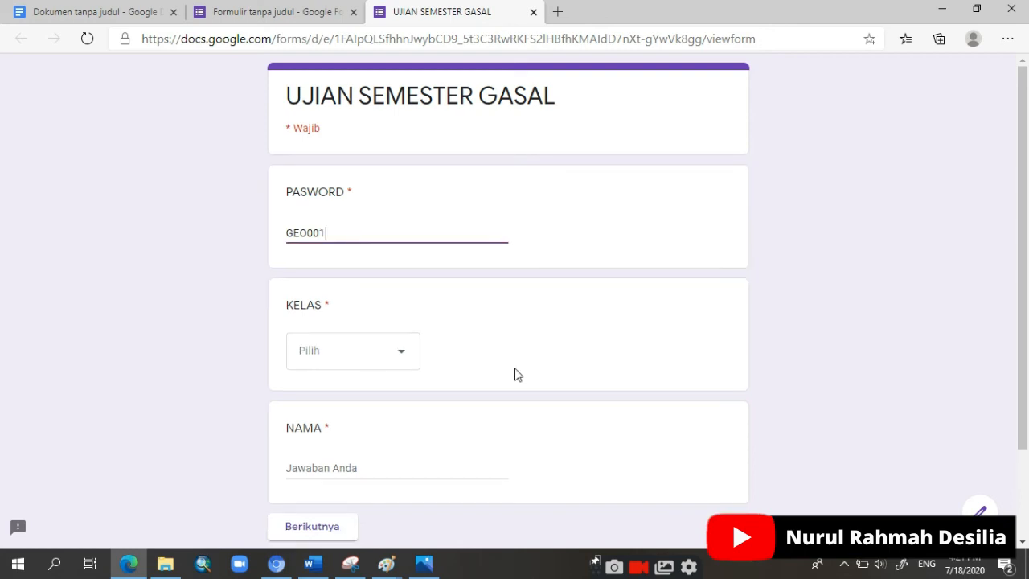
Step: Choose X IIS 1 as the respondent's class in the KELAS question
click(355, 360)
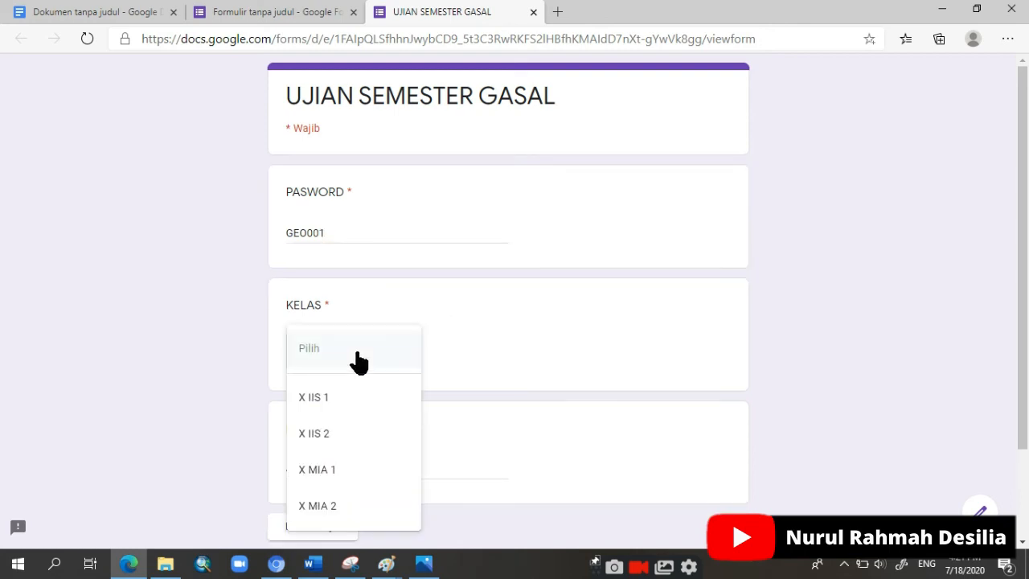
scroll(354, 382, down, 1)
click(338, 397)
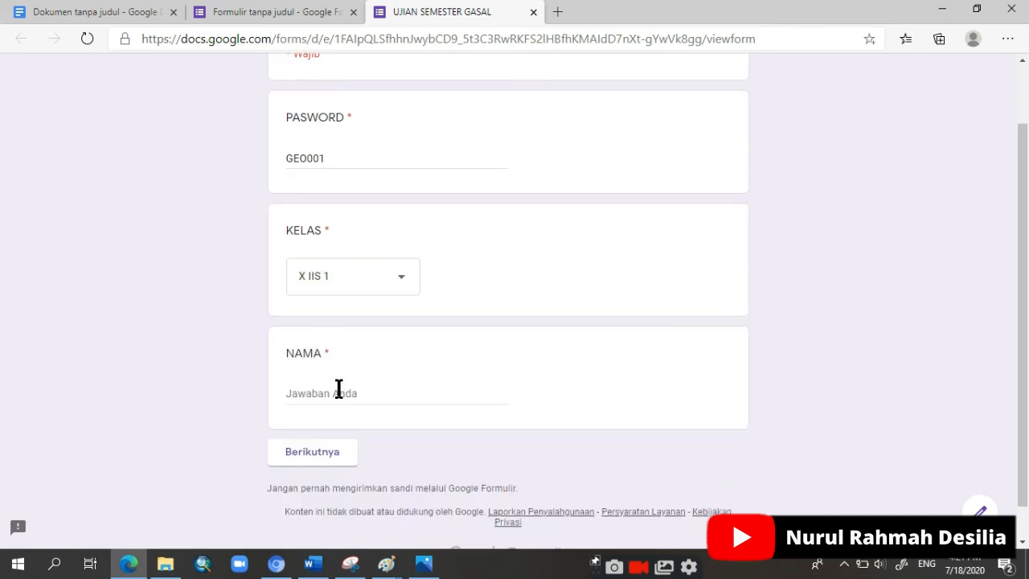
Step: Fill in the respondent's name in the NAMA question and continue to the exam questions section
scroll(346, 378, down, 1)
click(357, 353)
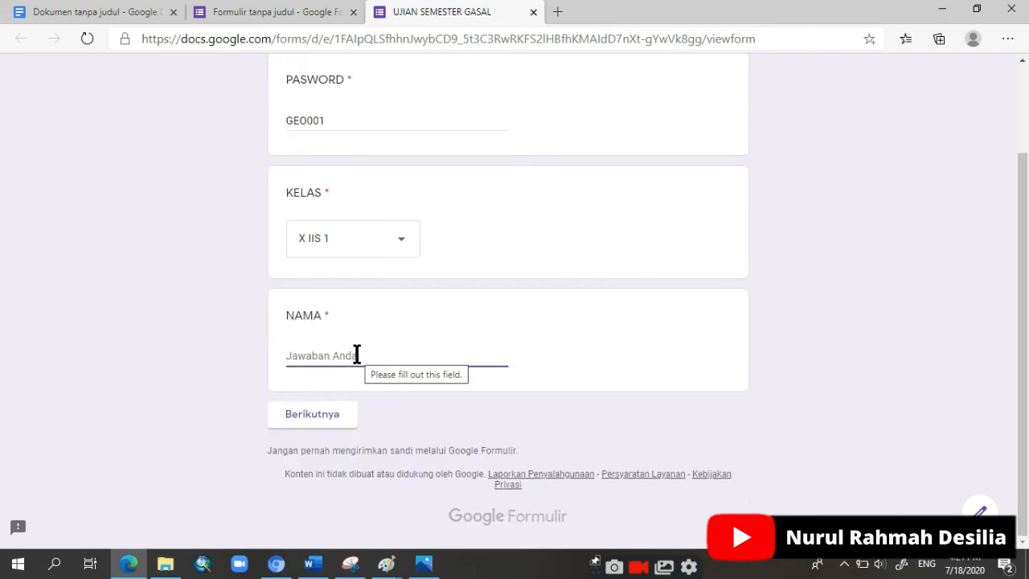
text(C)
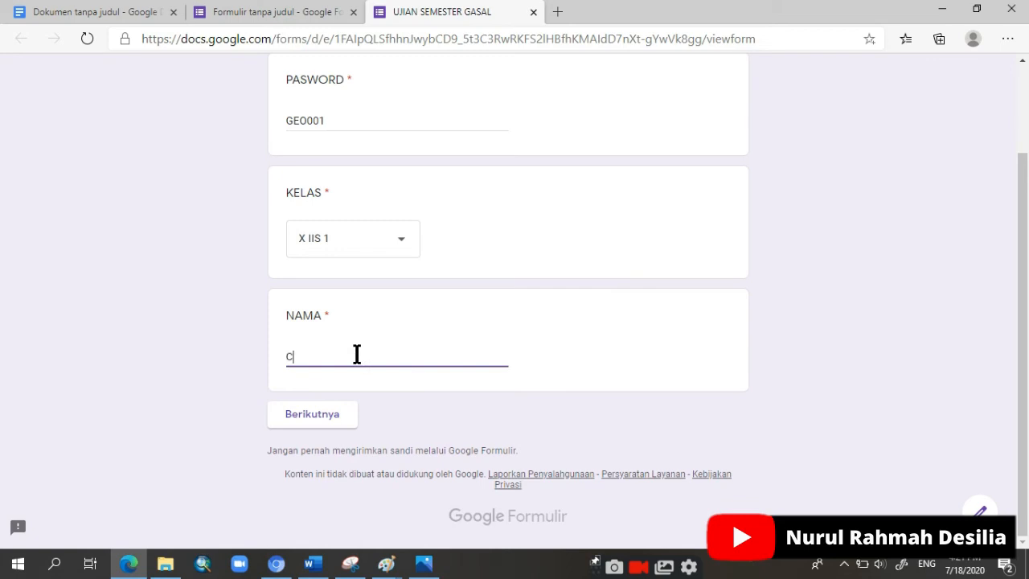
text(o)
key(BackSpace)
key(BackSpace)
text(Pe)
click(306, 426)
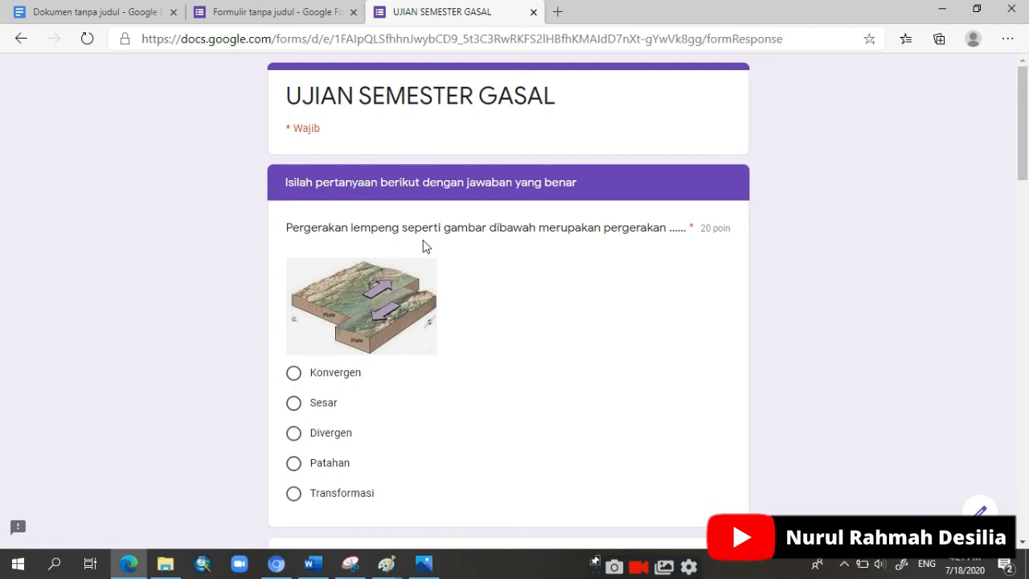
Step: Answer the plate movement picture question with Transformasi and the "patahan horst" question with Opsi 1
scroll(433, 323, down, 2)
scroll(433, 321, down, 2)
scroll(433, 321, up, 4)
scroll(374, 331, down, 1)
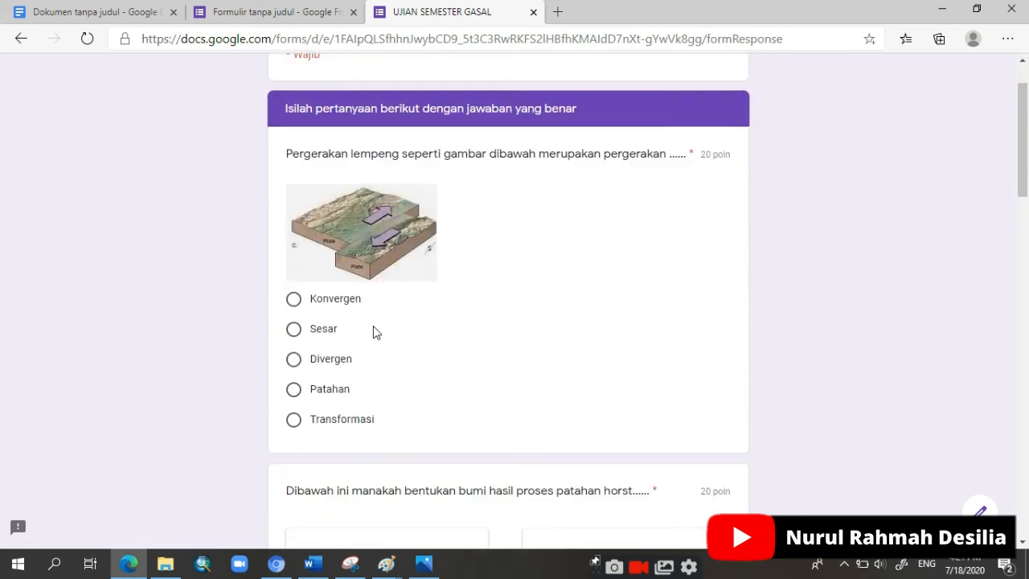
click(294, 421)
scroll(338, 409, down, 5)
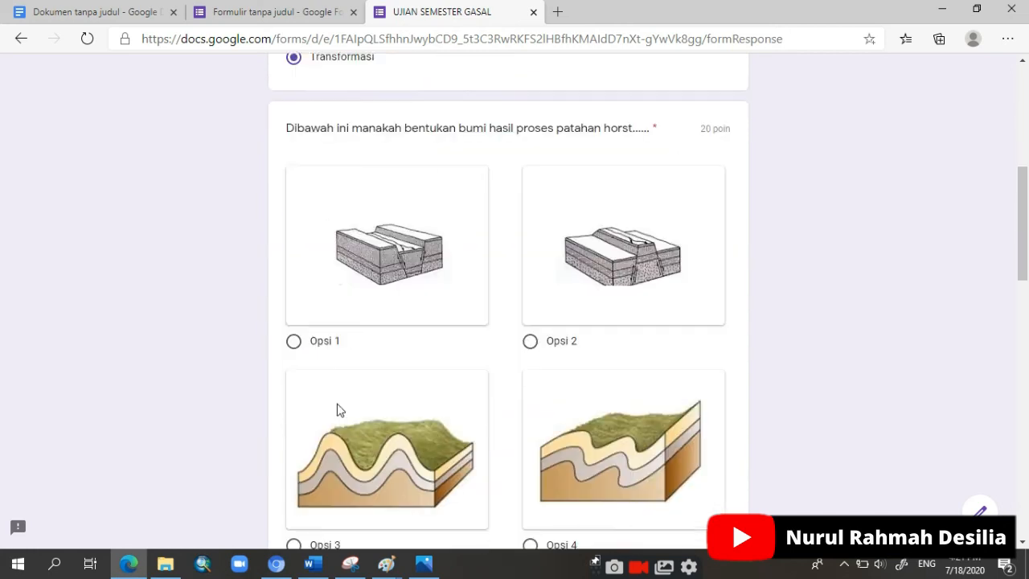
click(293, 332)
Step: Answer the Halmahera question with "Berada dibatas Lempeng Samudera Pasifik dan Indo-Australia" and the Benua-benua question with "Kawasan kutub semakin melebar"
scroll(324, 354, down, 5)
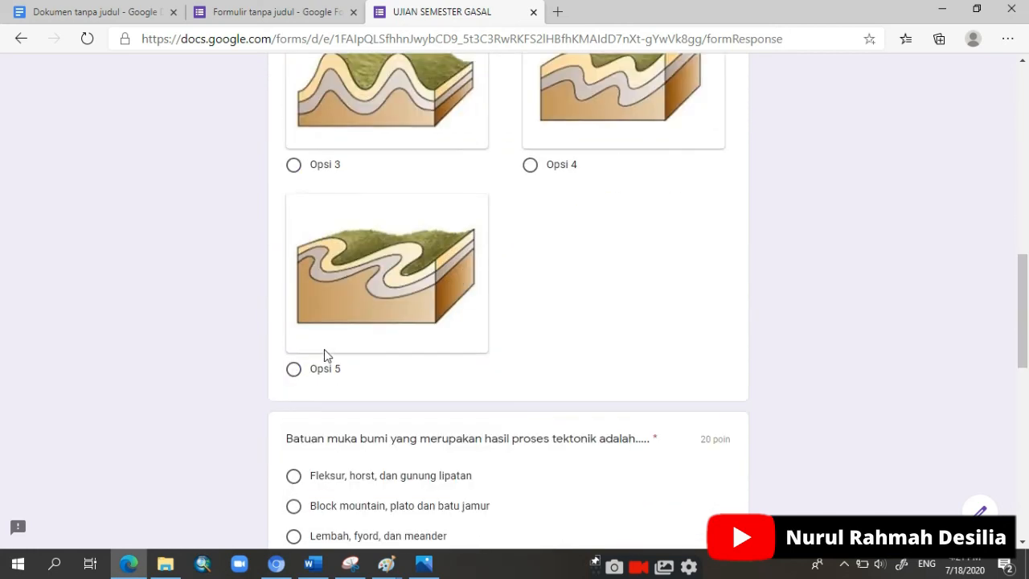
scroll(298, 392, down, 2)
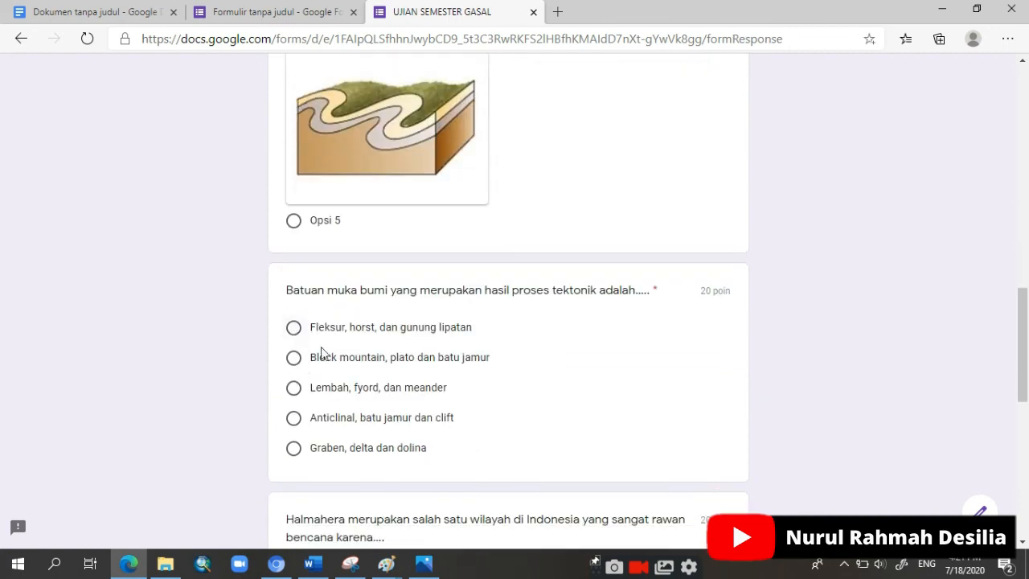
scroll(325, 353, down, 4)
click(295, 278)
scroll(314, 319, down, 4)
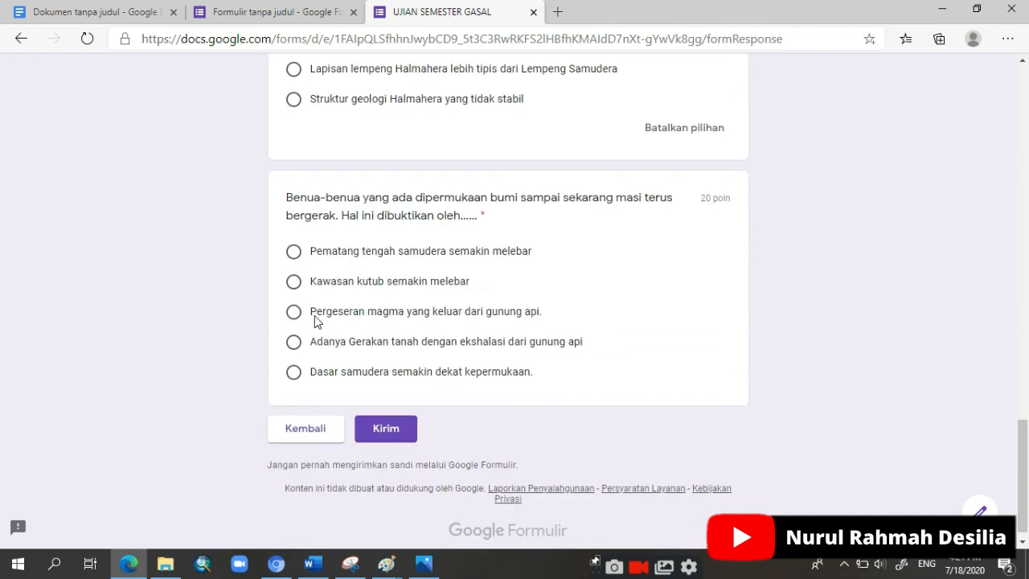
click(294, 283)
Step: Check the chosen answers on the questions page and submit the test response
scroll(367, 395, up, 8)
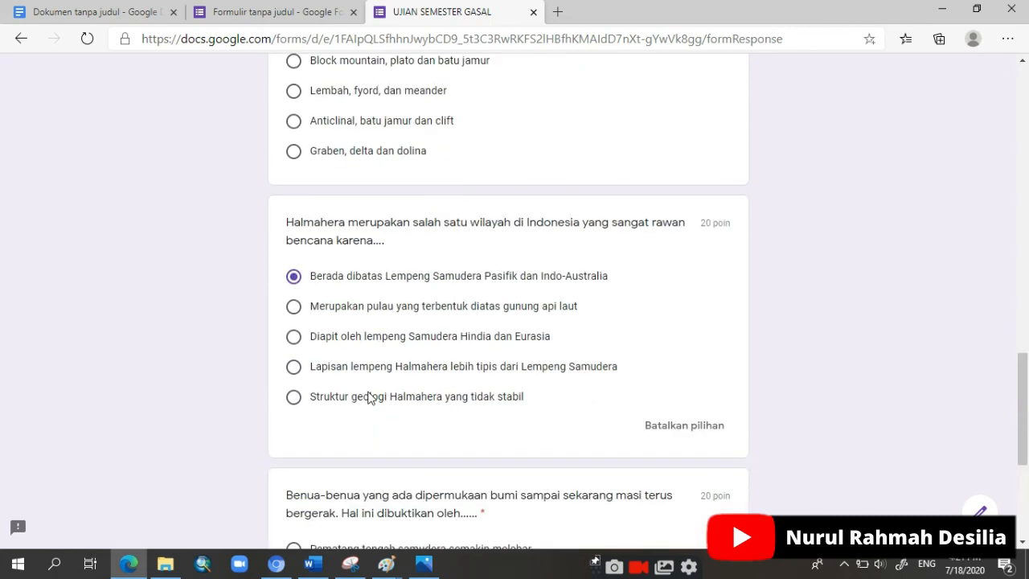
scroll(372, 393, down, 7)
scroll(372, 394, down, 2)
click(393, 414)
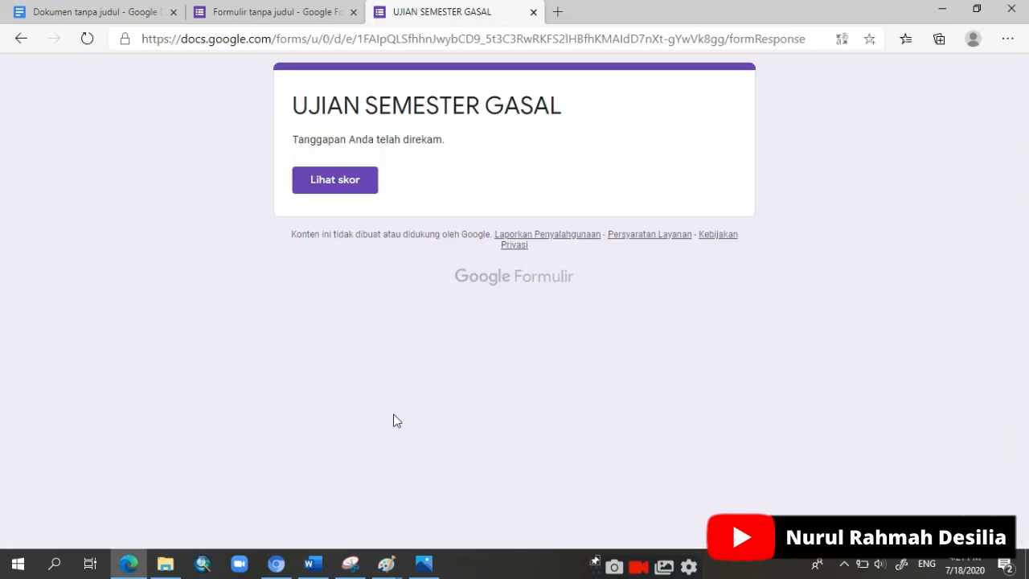
Step: View the score of the submitted test and examine the form's responses question by question, starting with PASWORD
click(346, 185)
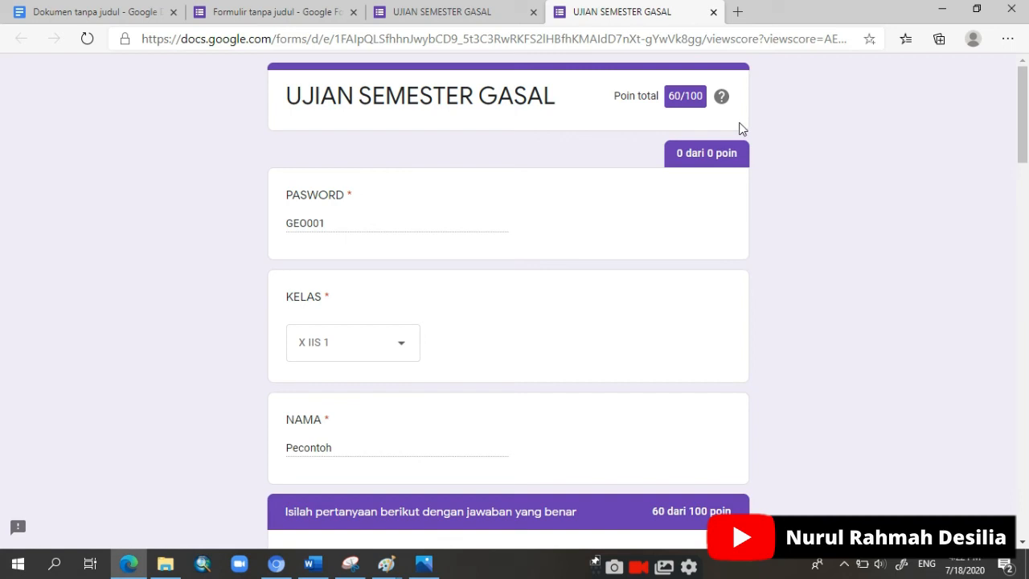
click(279, 12)
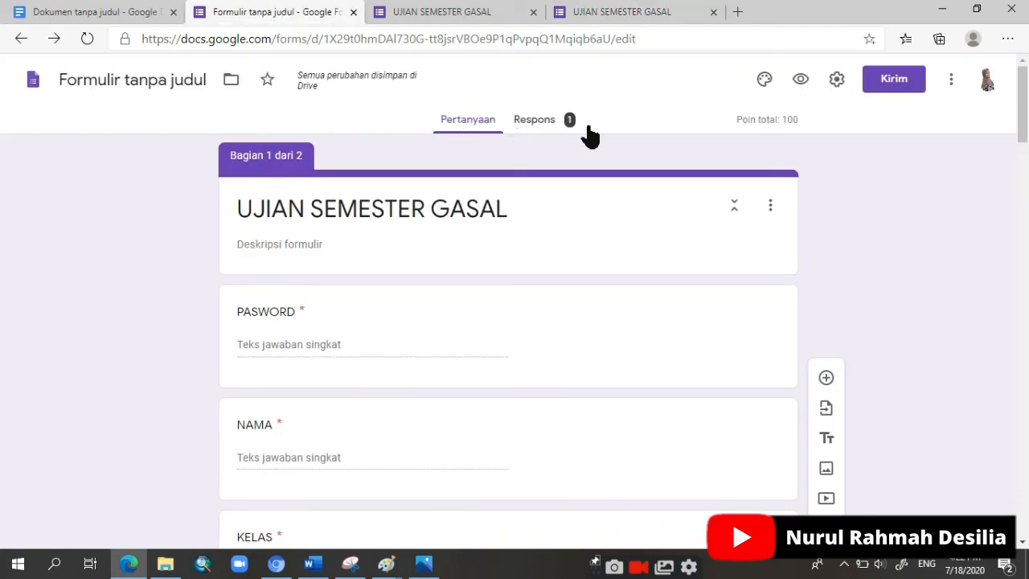
click(545, 126)
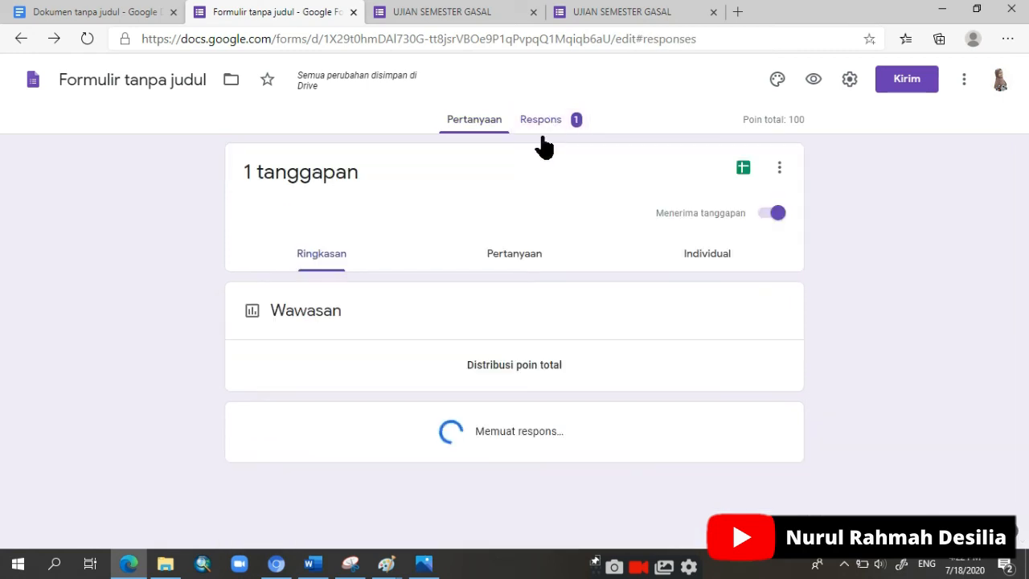
click(524, 265)
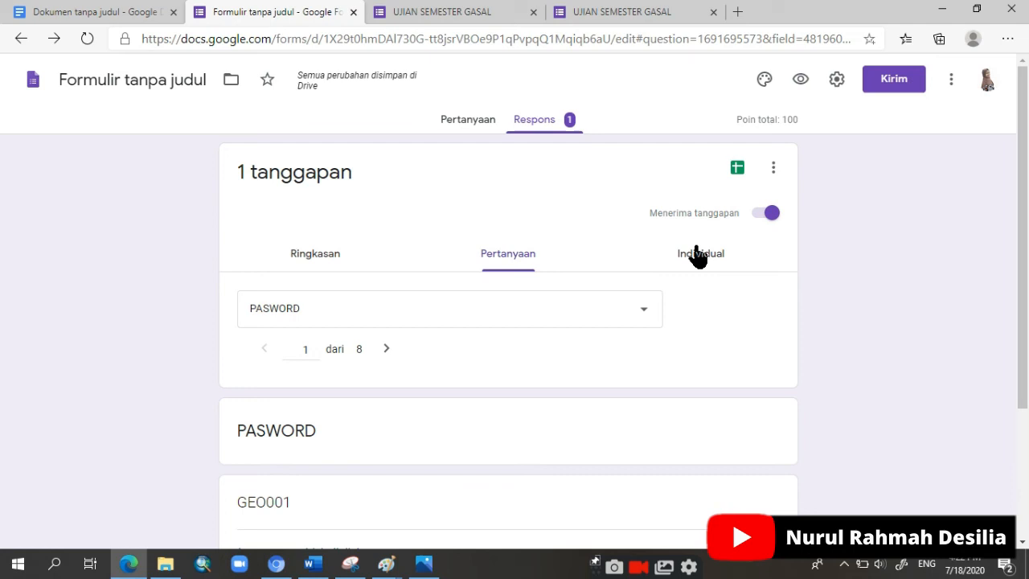
scroll(591, 288, down, 2)
scroll(441, 300, up, 1)
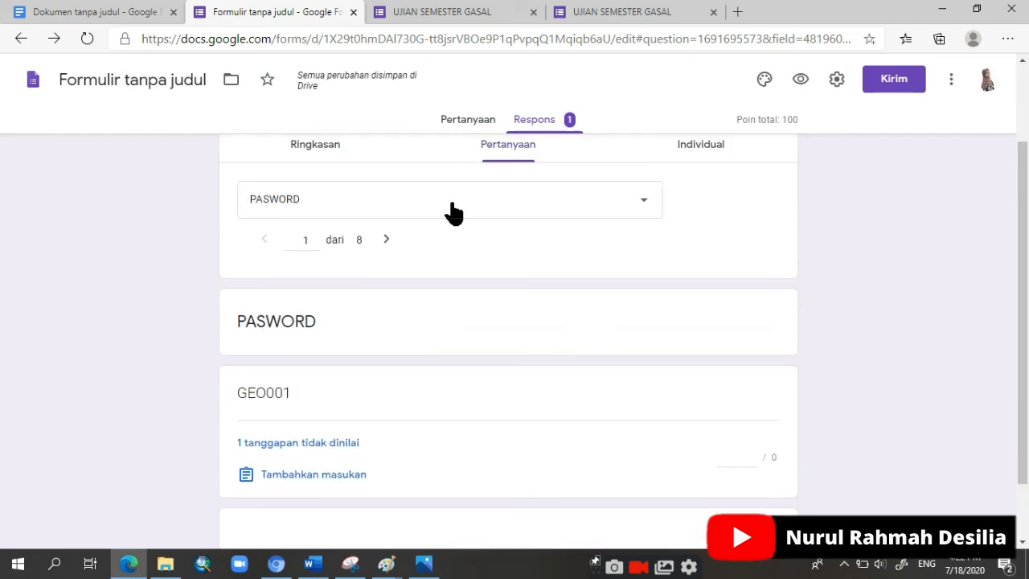
scroll(382, 326, down, 1)
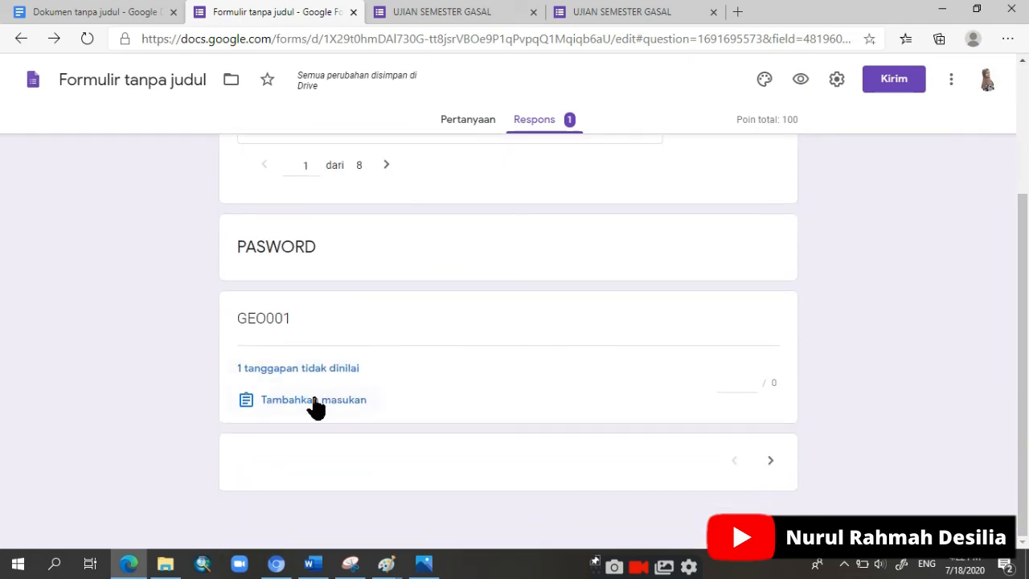
scroll(350, 391, up, 3)
Step: Examine the individual test response with its answers and the points given for each question
click(678, 268)
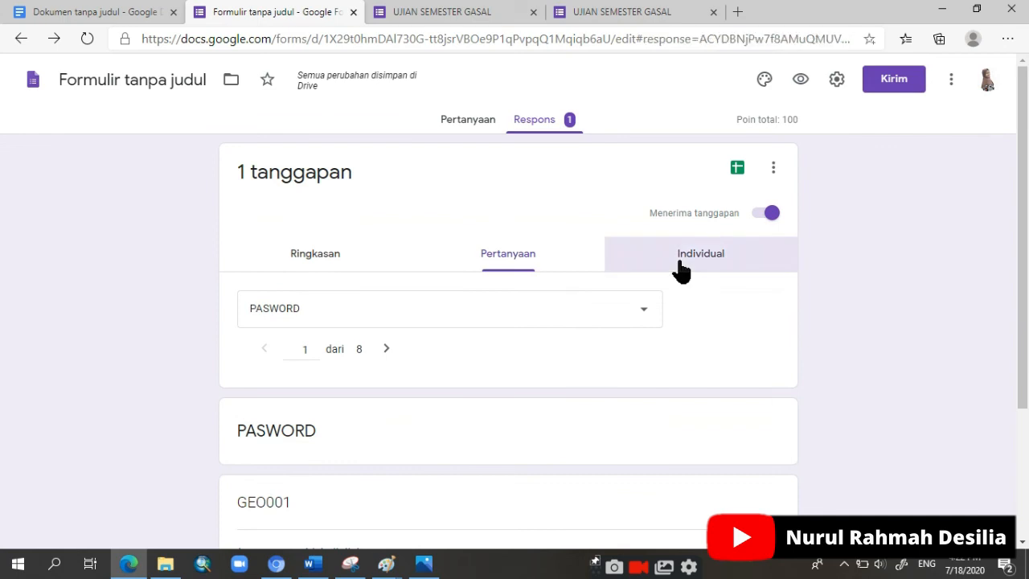
scroll(578, 303, down, 10)
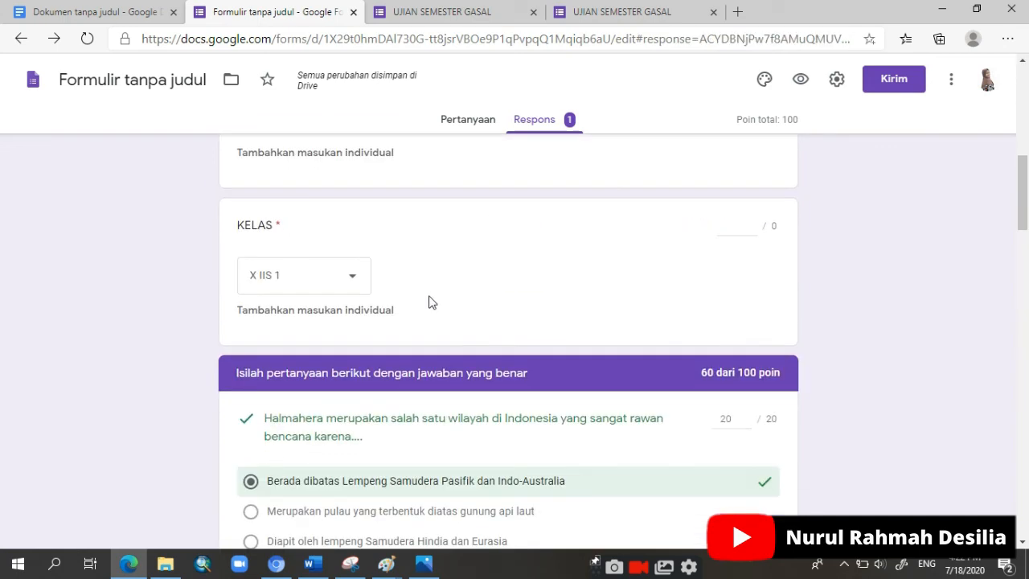
scroll(428, 301, down, 15)
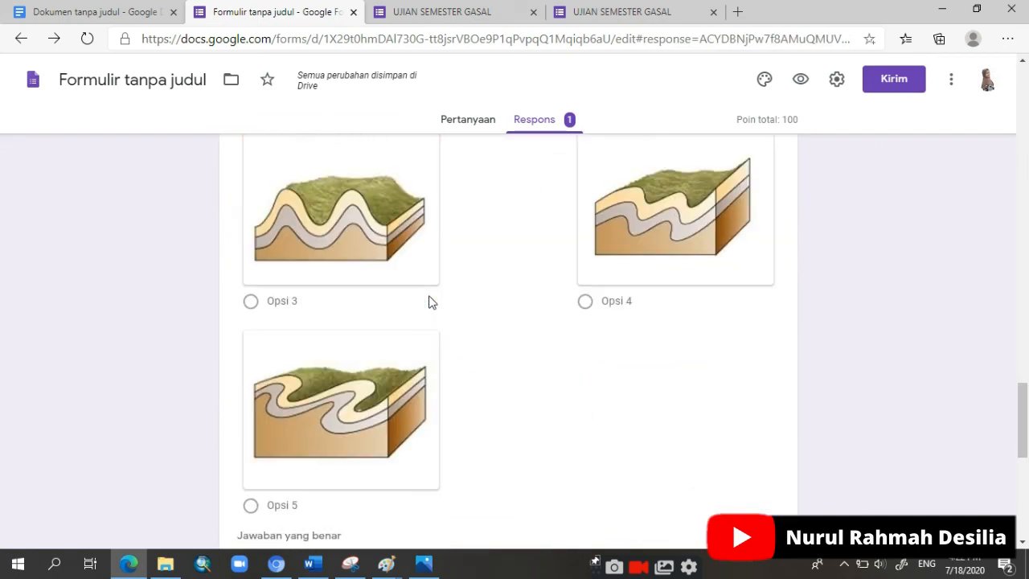
scroll(429, 299, down, 1)
scroll(482, 217, up, 6)
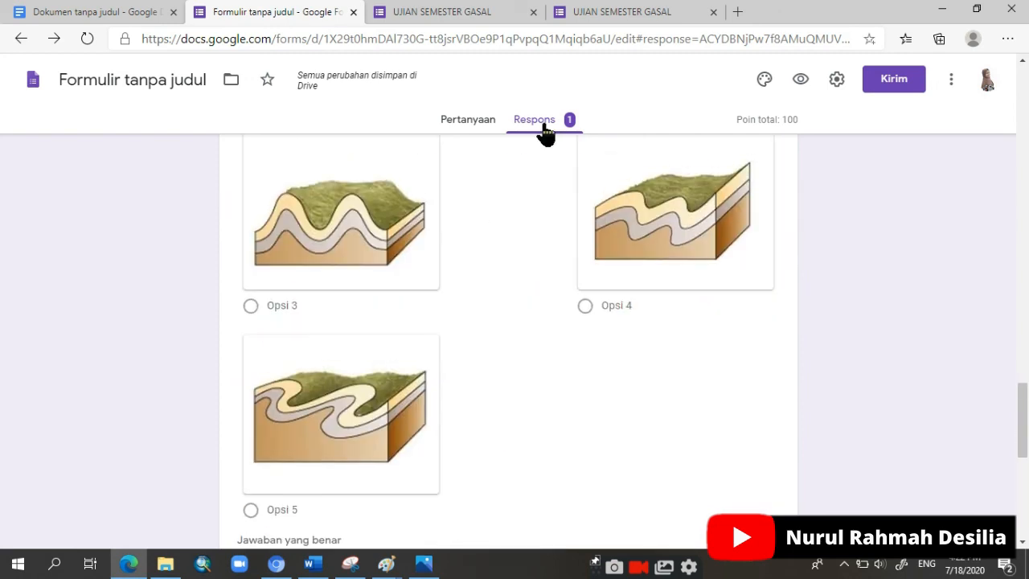
scroll(540, 127, up, 3)
Step: Return to the form's questions and open the options for sending the form
click(480, 131)
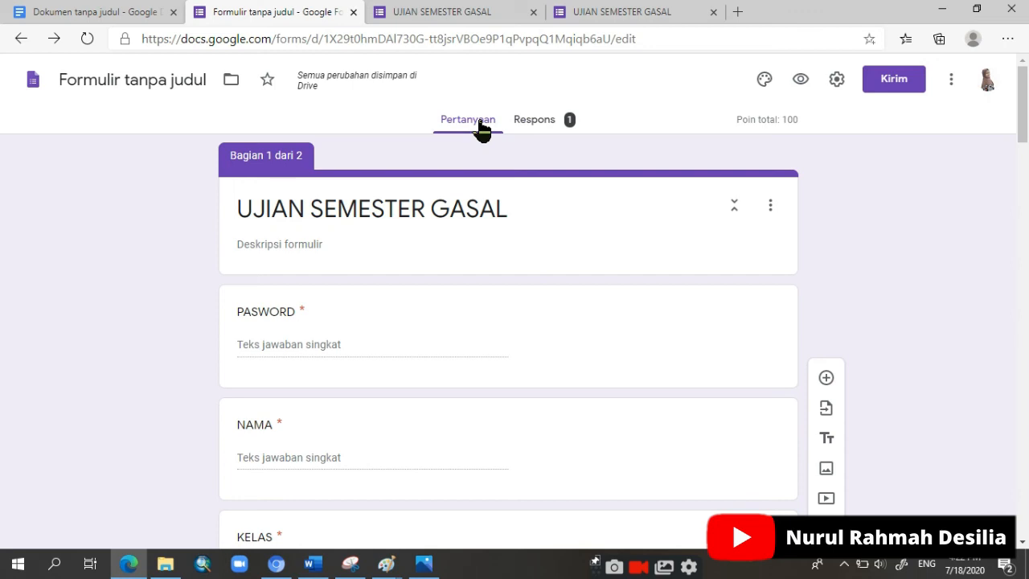
scroll(446, 241, down, 5)
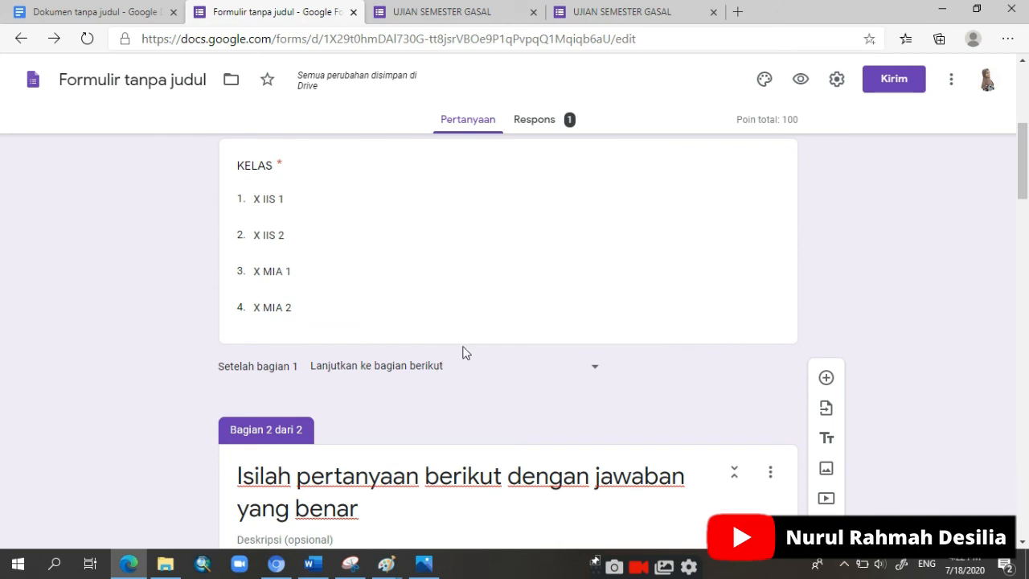
click(888, 81)
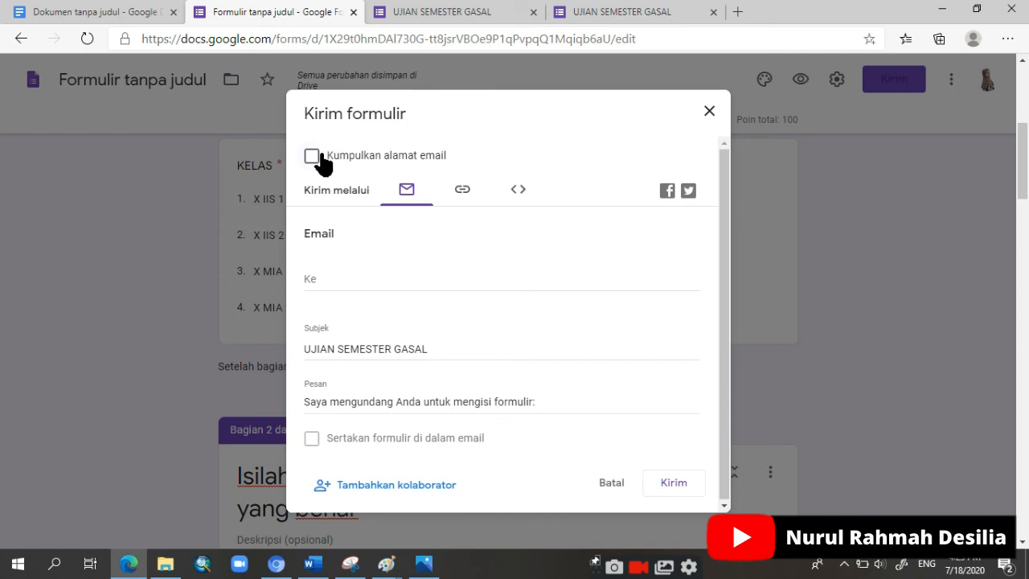
Step: Enter the recipients' e-mail addresses for the UJIAN SEMESTER GASAL email invitation
click(345, 278)
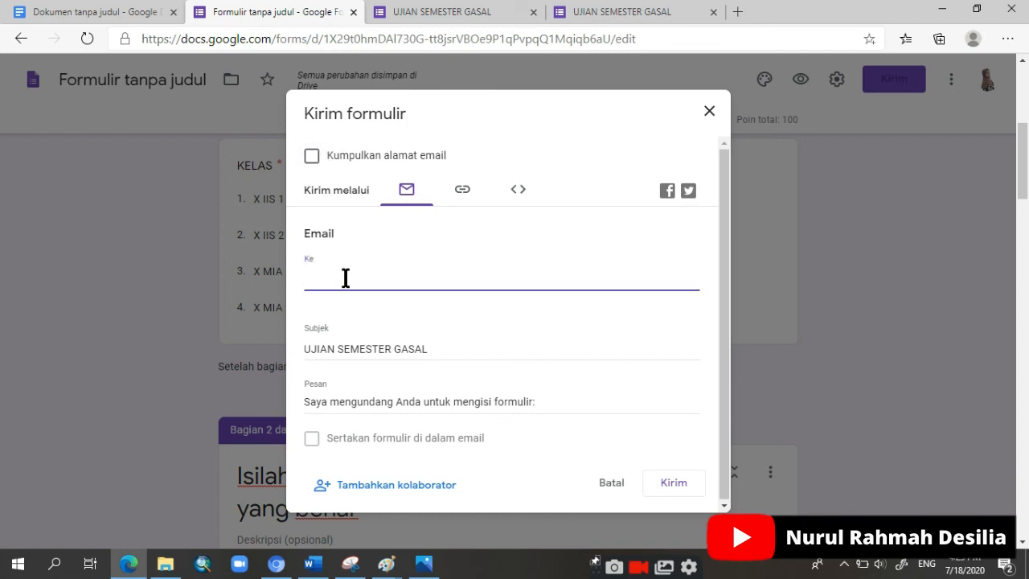
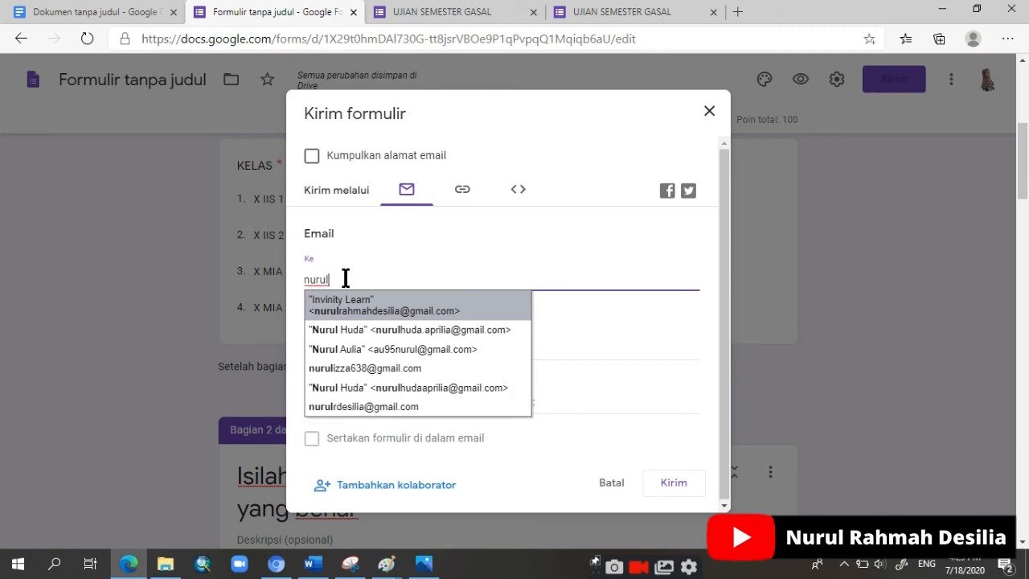
click(357, 311)
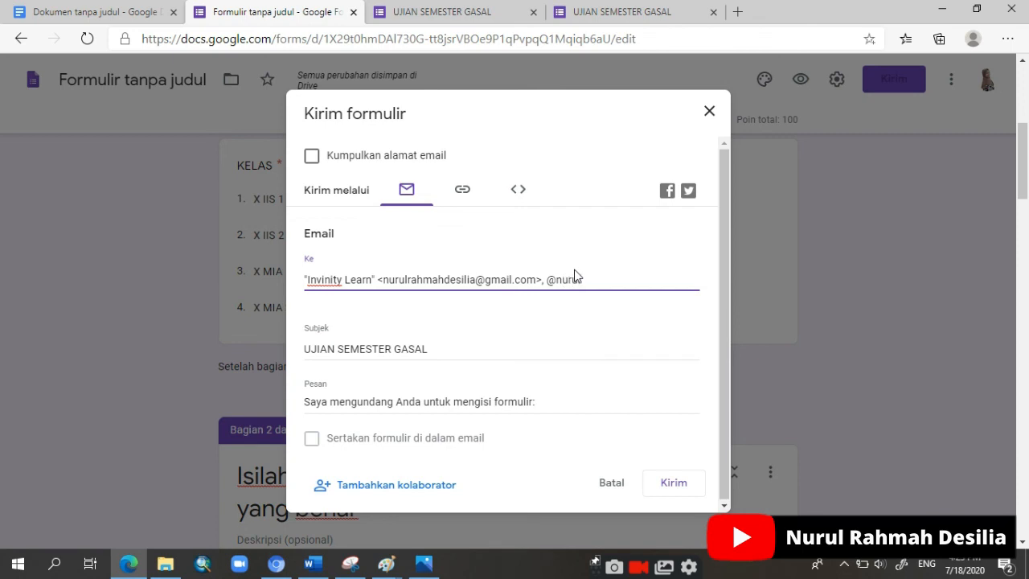
Step: Switch to sharing by link, shorten the form's URL, copy it and close the sending options
click(464, 198)
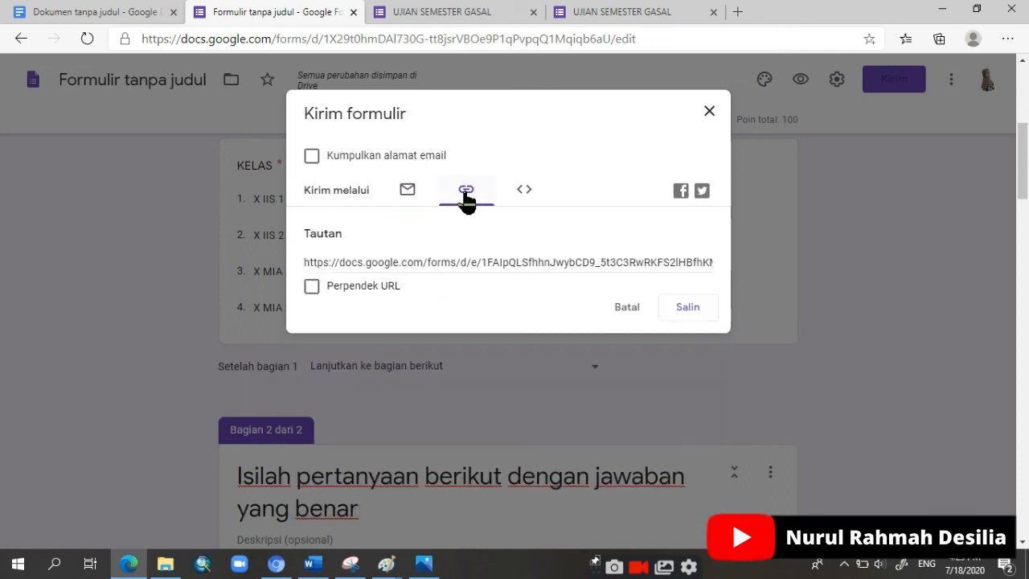
click(500, 262)
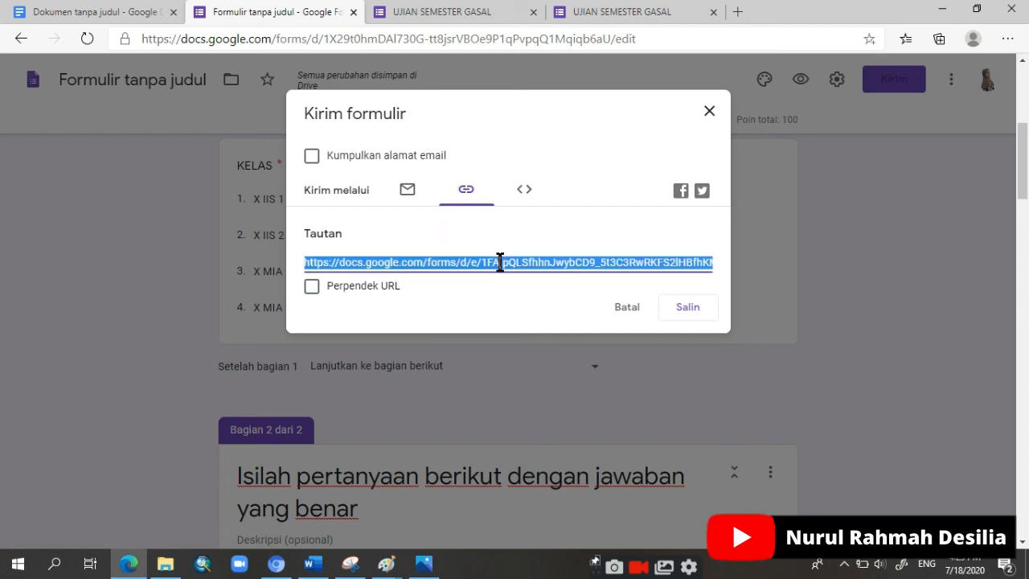
right_click(500, 262)
click(540, 281)
click(683, 311)
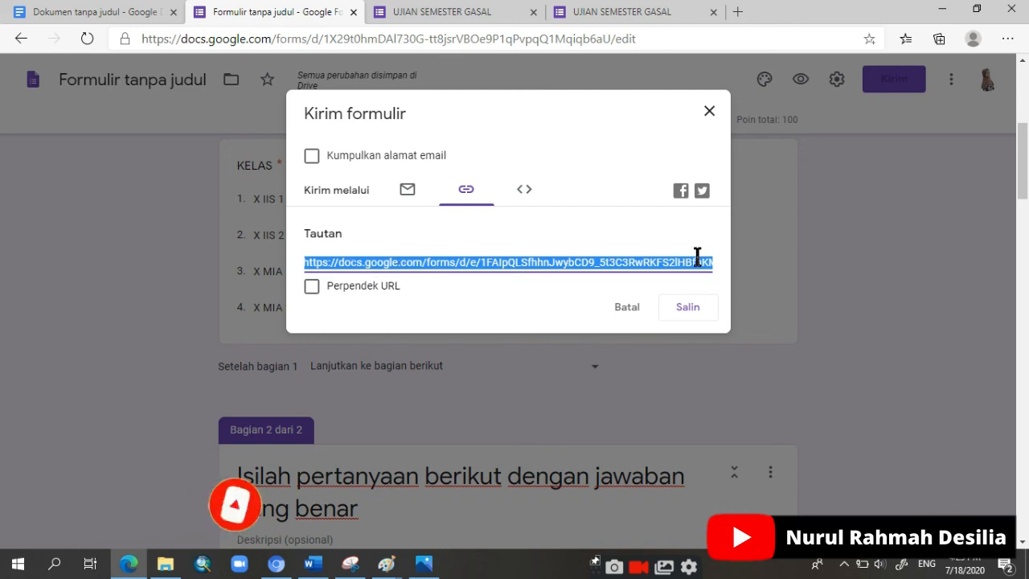
click(312, 287)
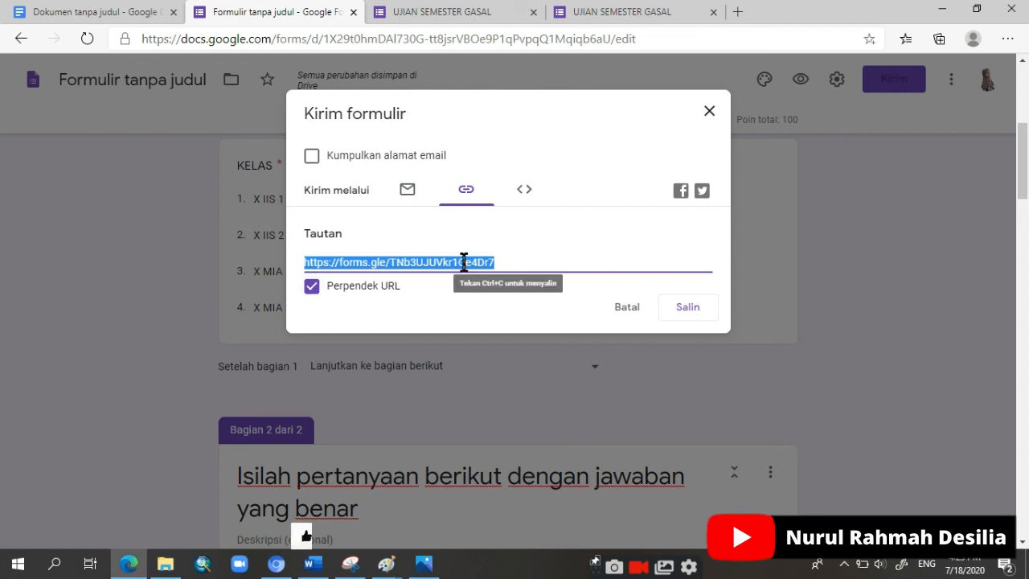
key(ctrl+c)
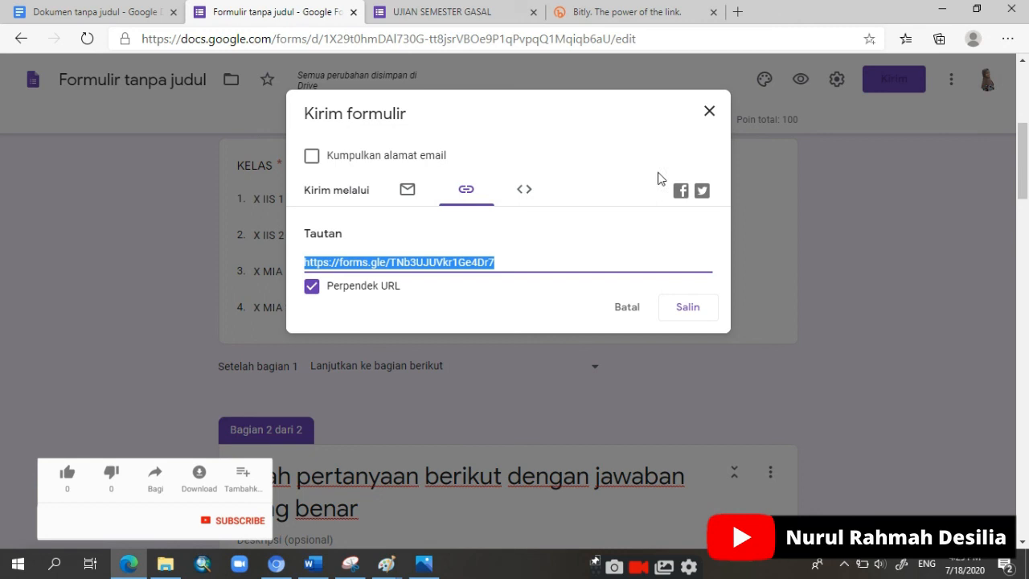
click(710, 115)
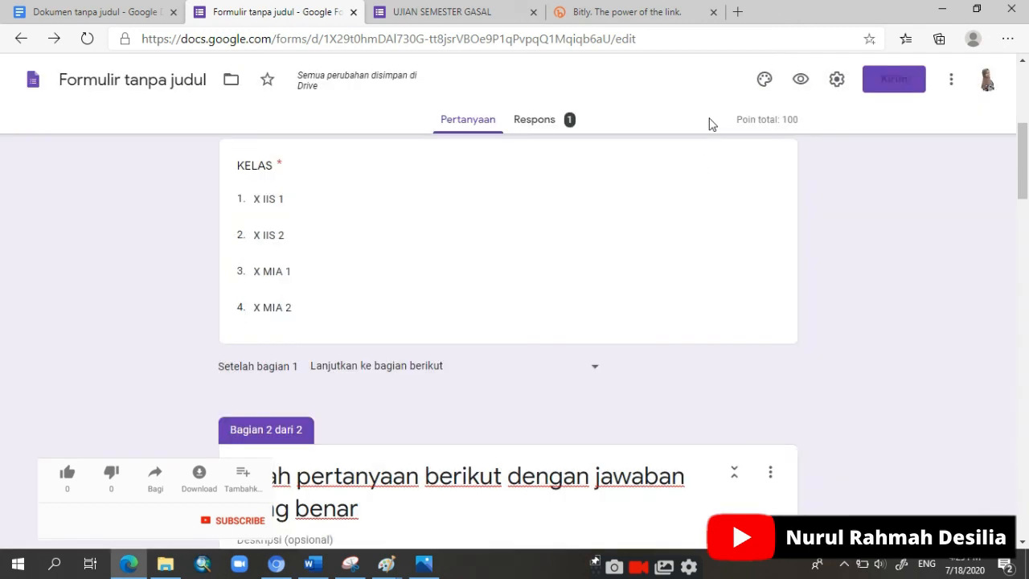
Step: Open the copied form link in a new browser tab
click(737, 12)
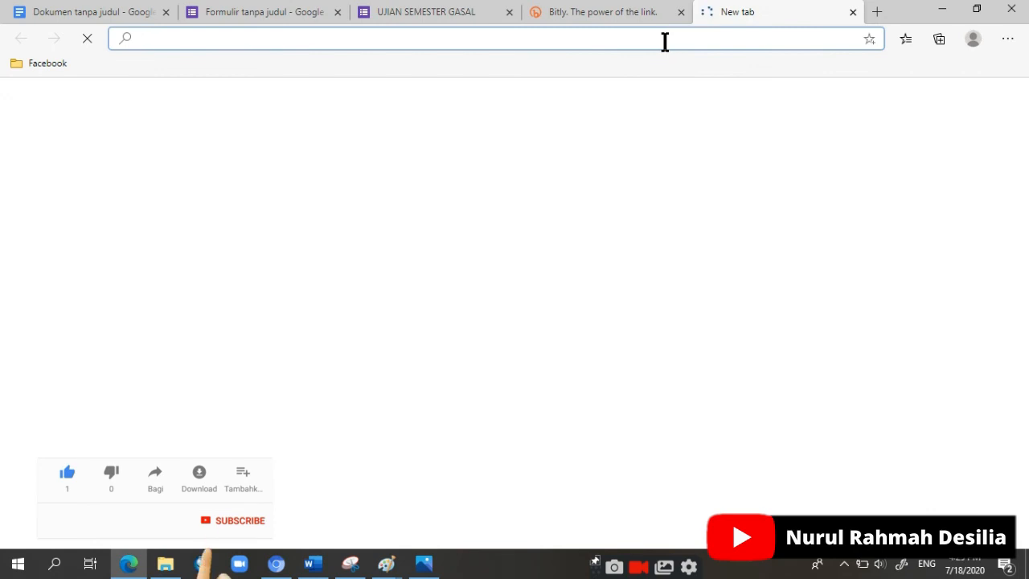
key(ctrl+v)
key(Return)
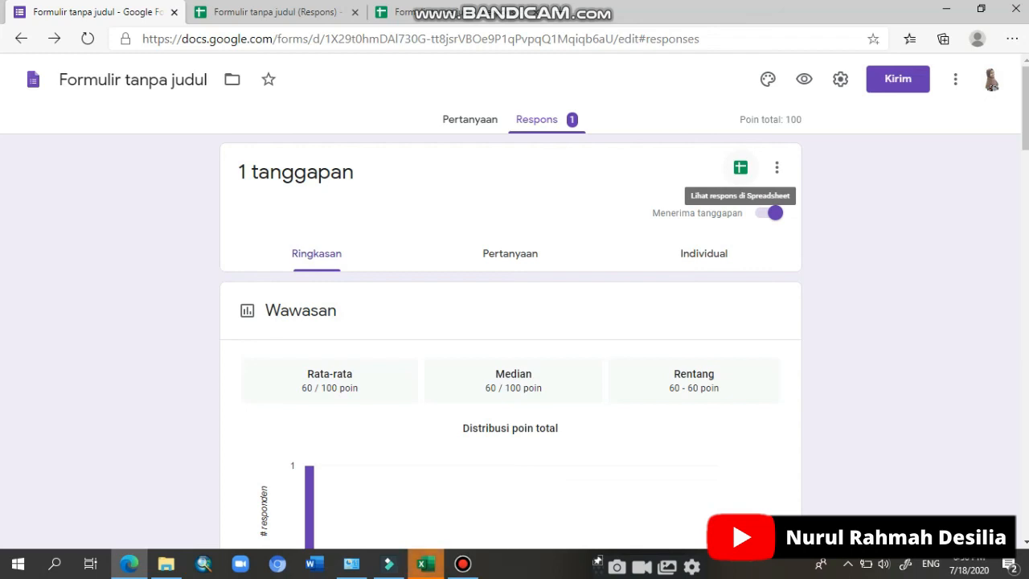
Step: View the form's responses in the linked spreadsheet and look over the other response options, such as the .csv download
click(740, 167)
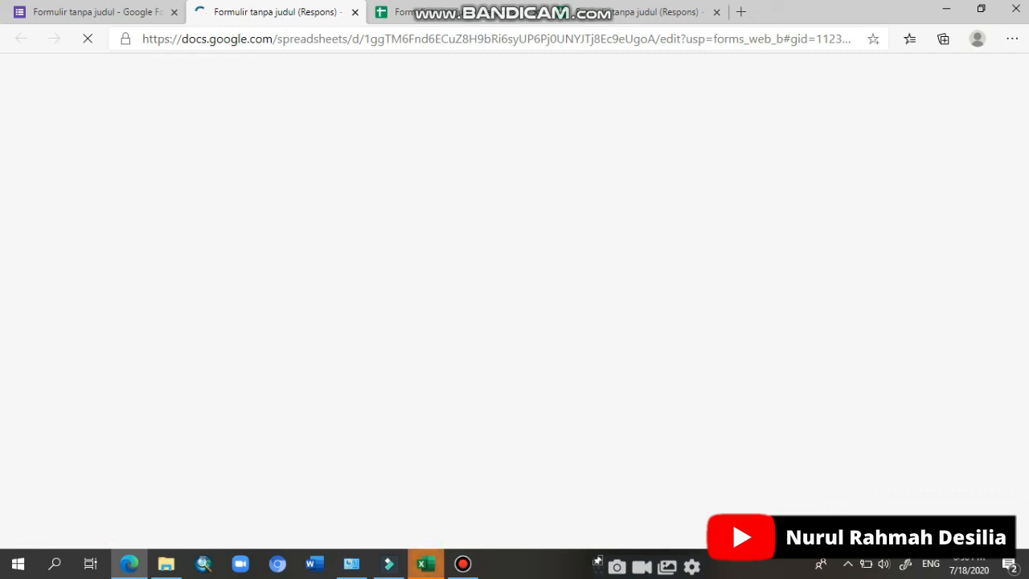
click(655, 12)
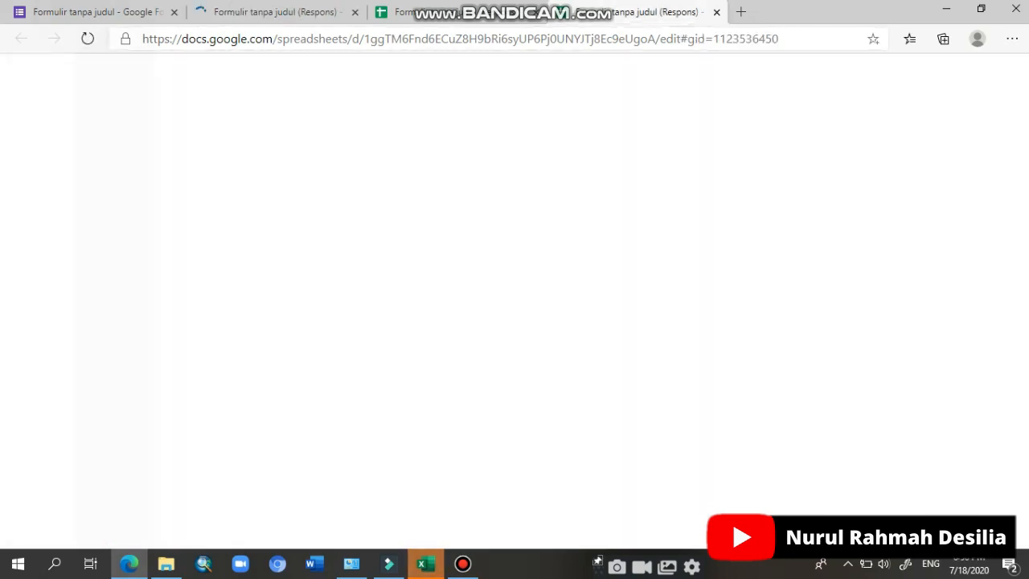
click(310, 12)
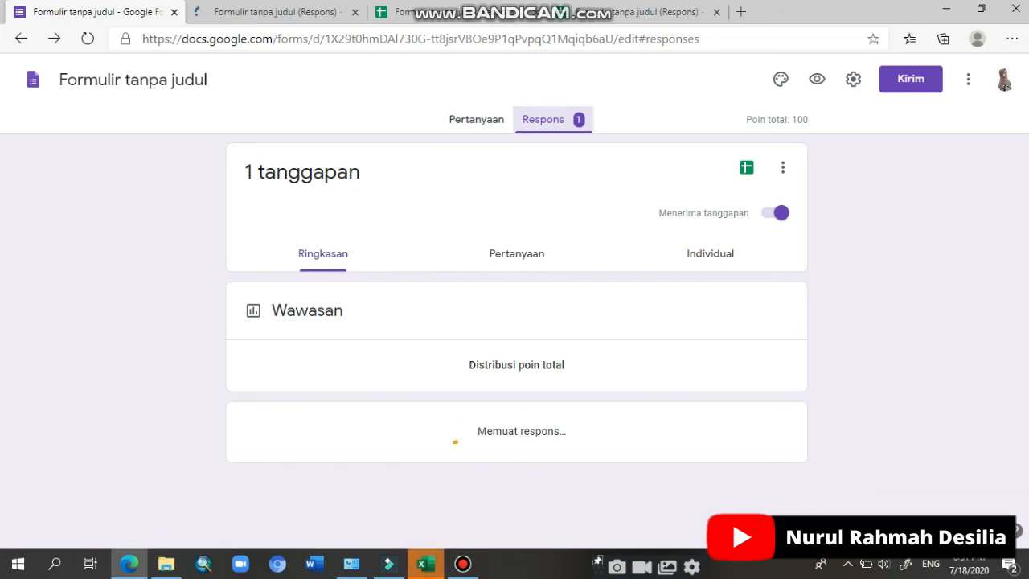
click(777, 167)
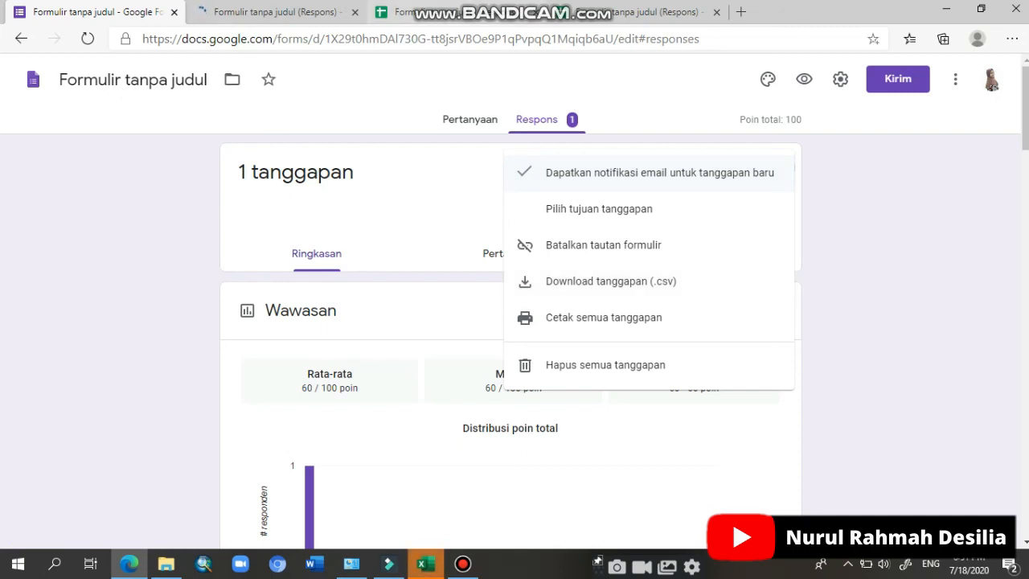
click(441, 12)
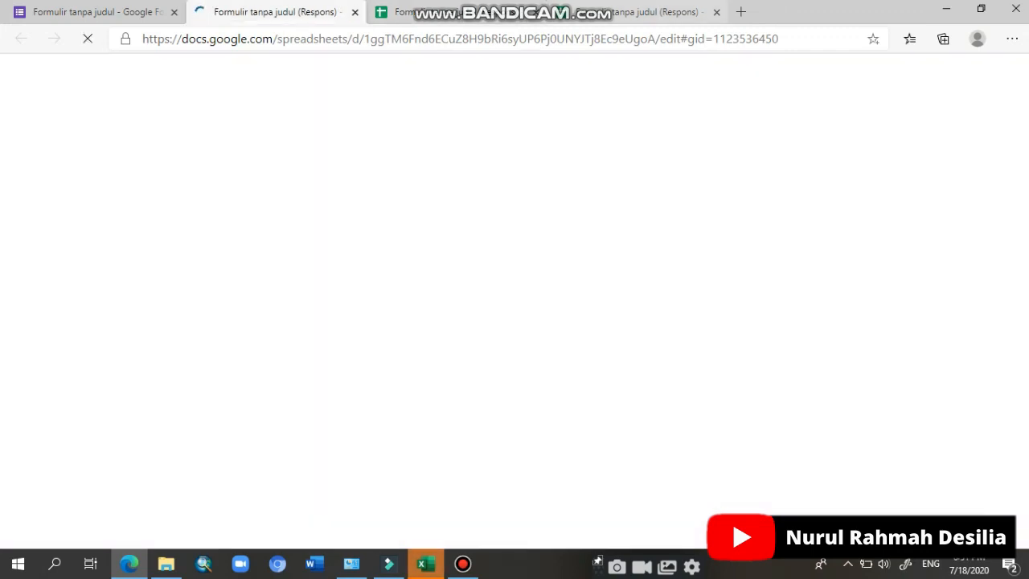
click(277, 12)
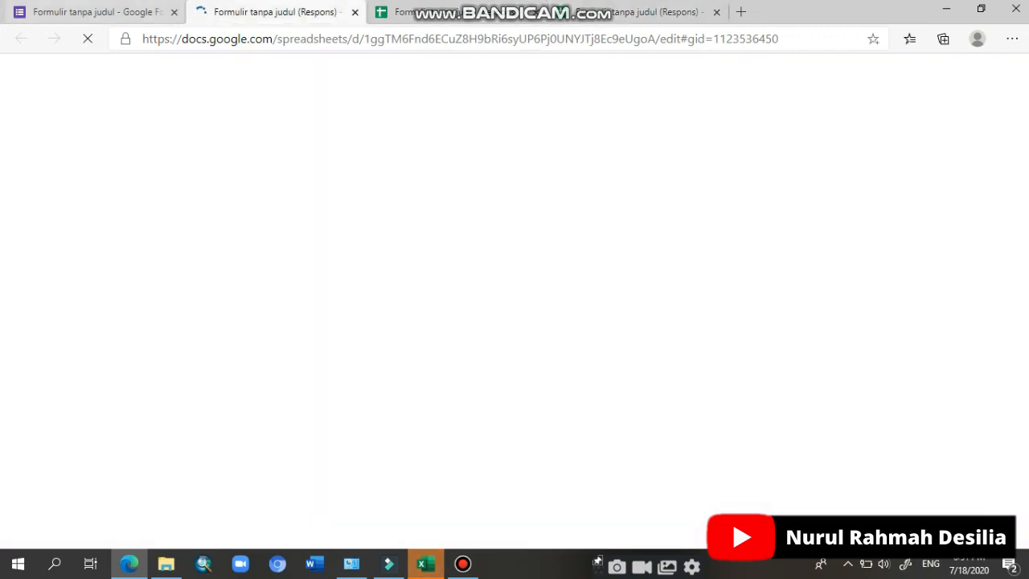
click(97, 12)
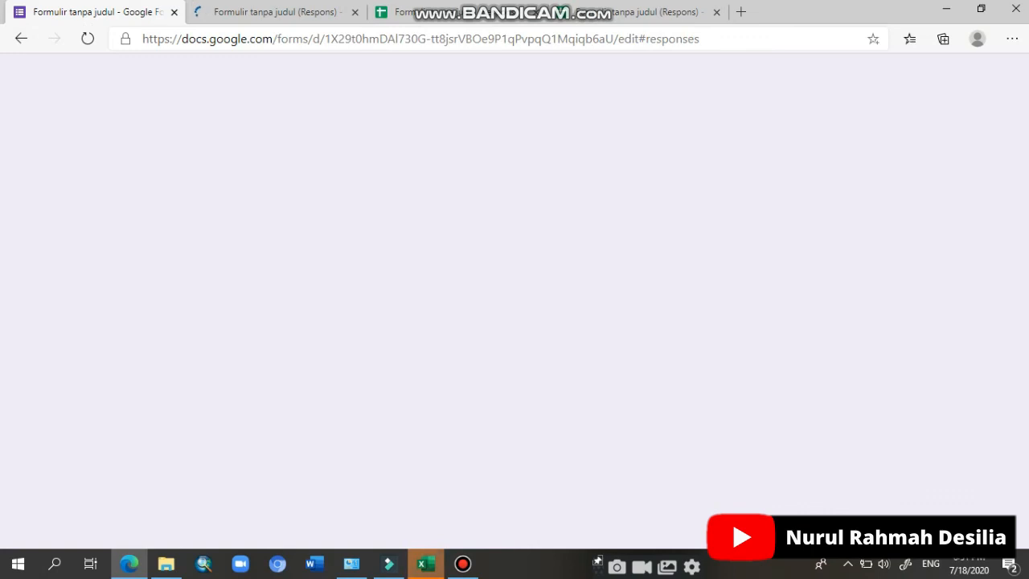